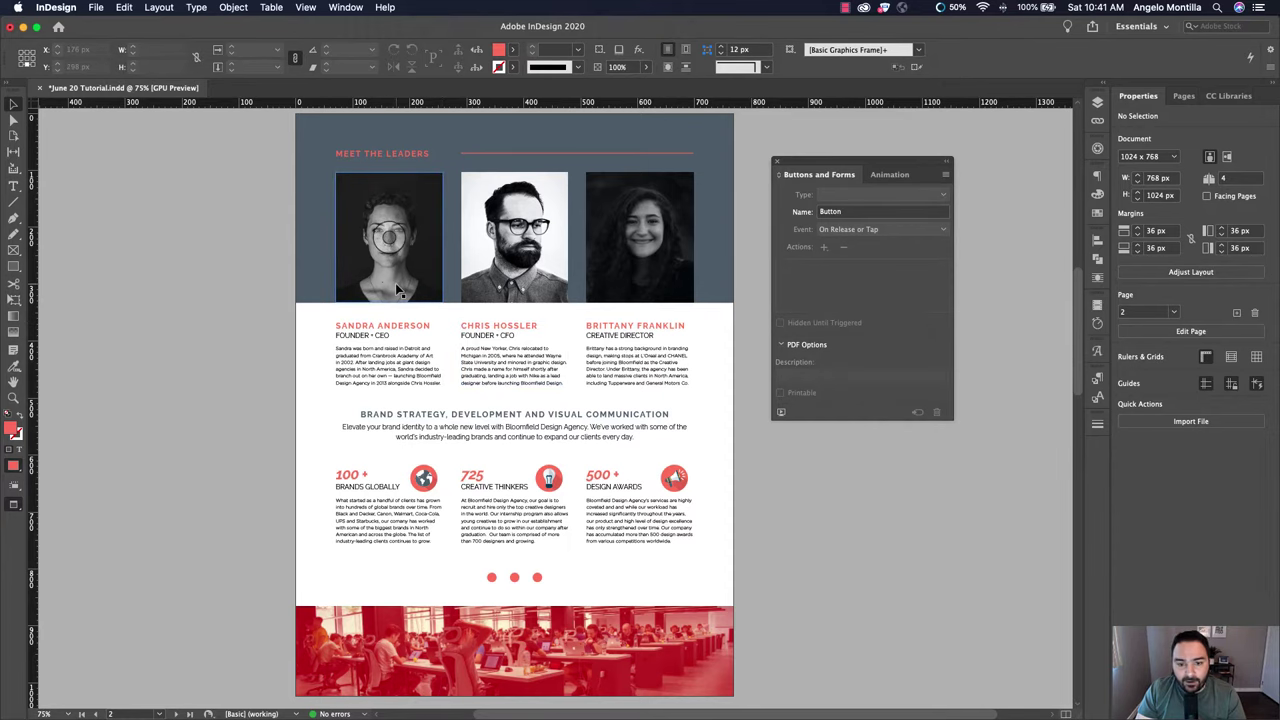
Select the first leader's portrait and bring up its button and form settings.
key("super+equal")
key("super+equal")
key("super+equal")
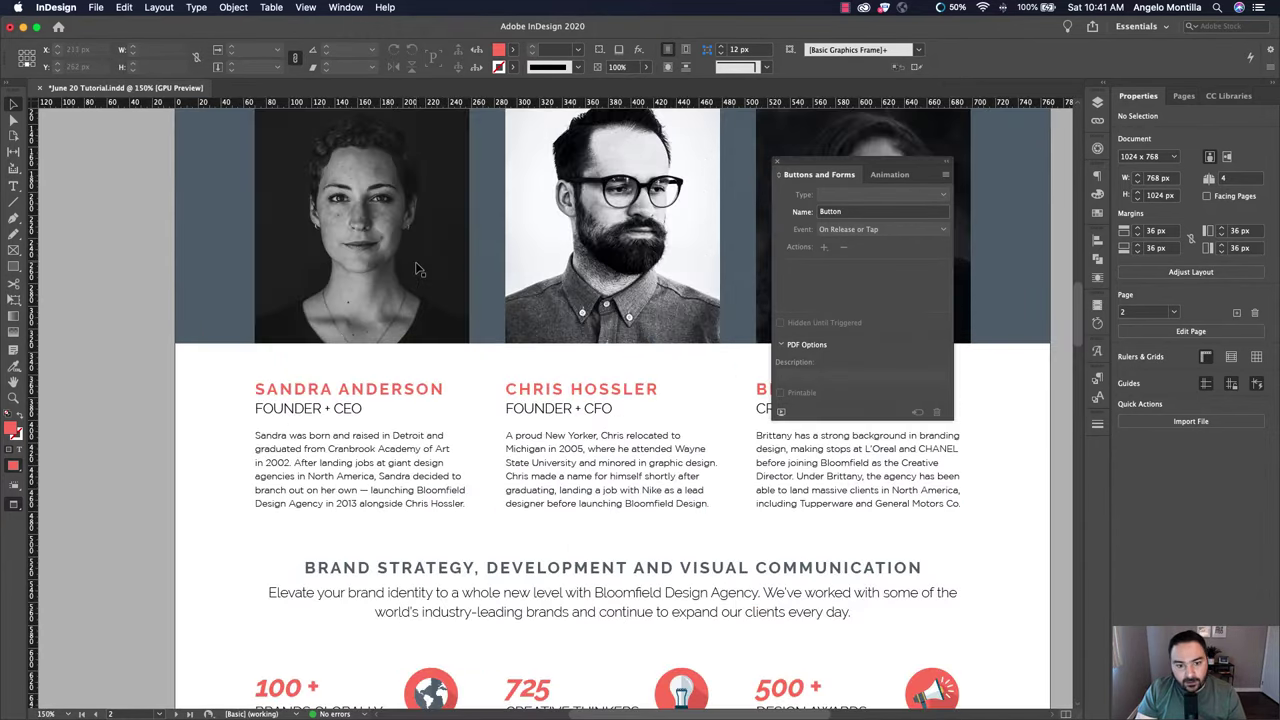
left_click(462, 302)
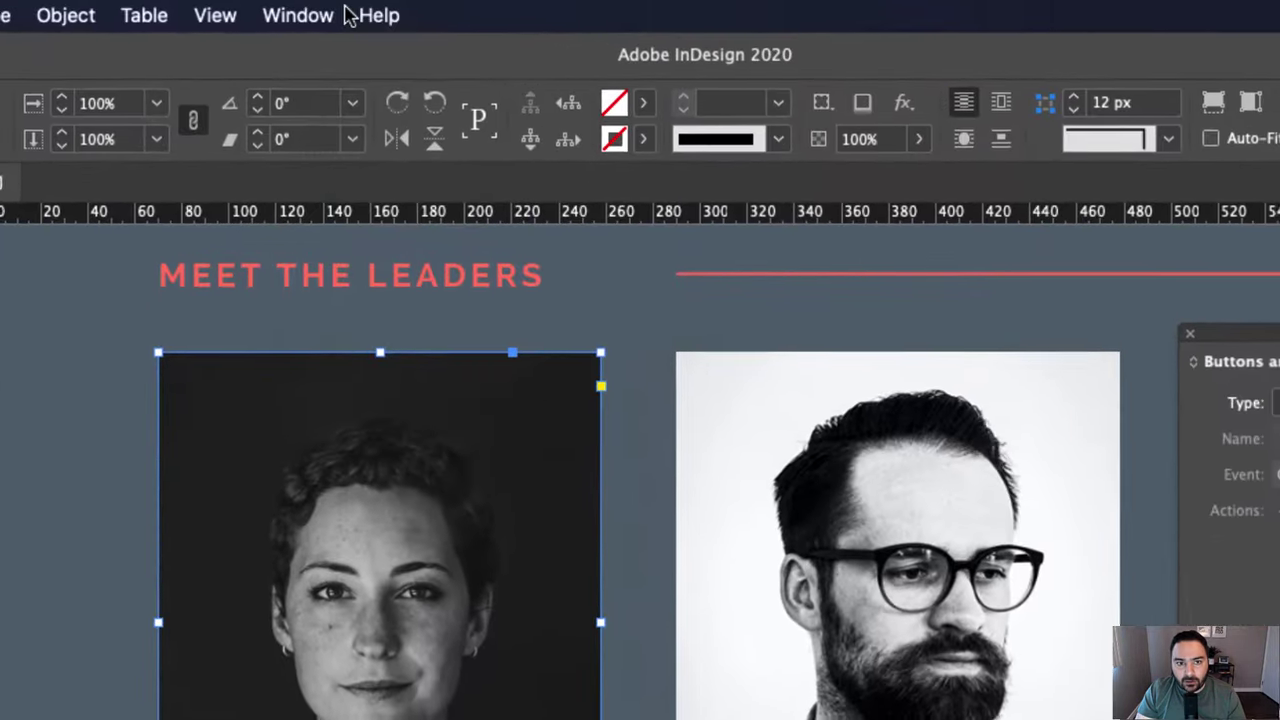
left_click(352, 7)
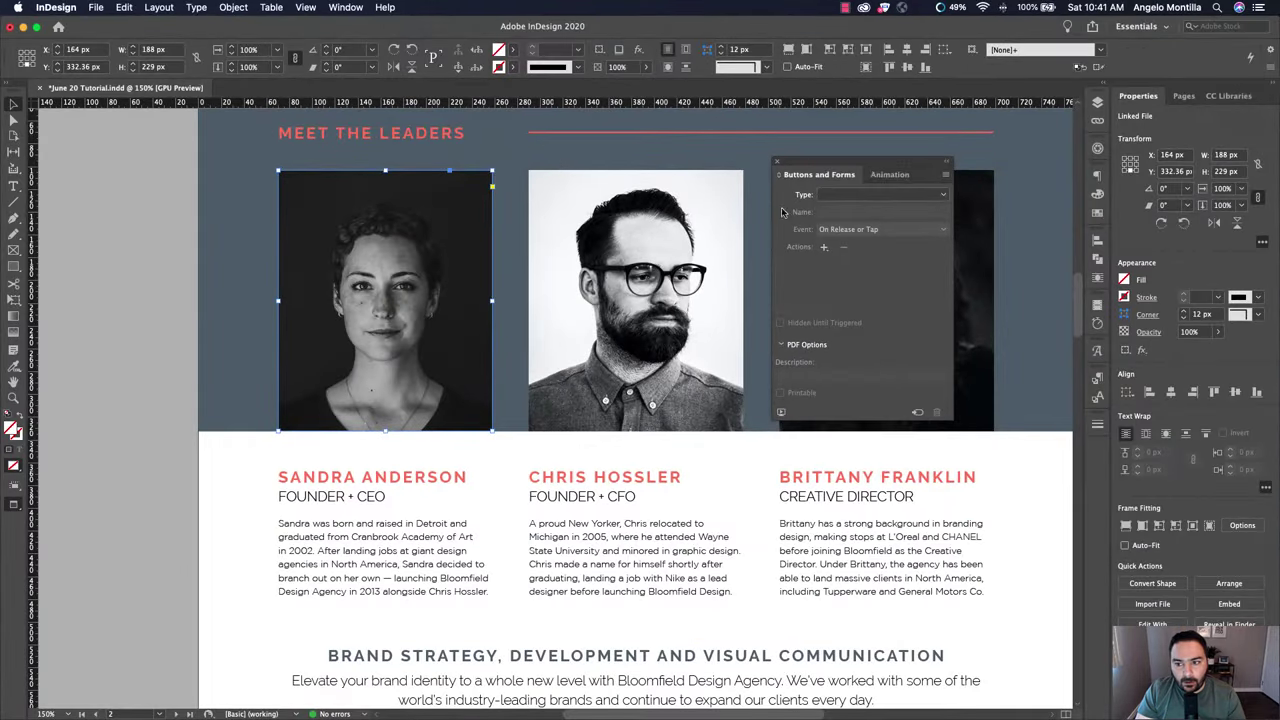
left_click(1193, 281)
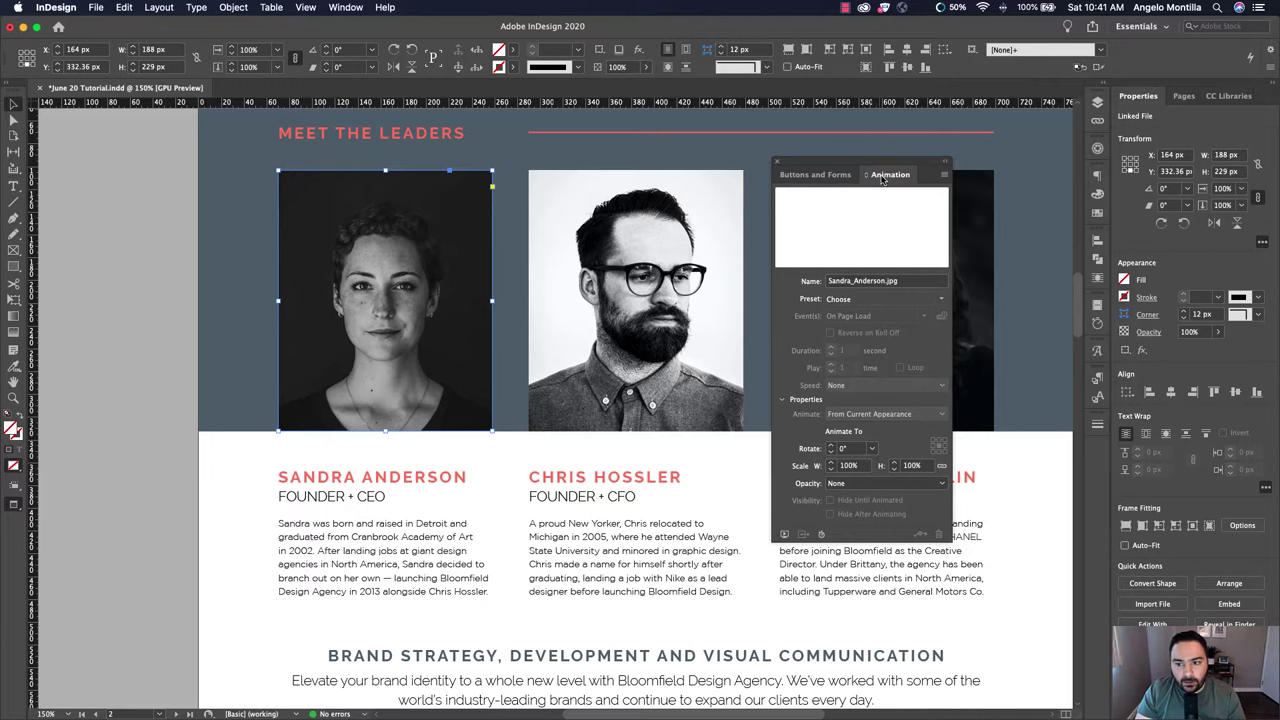
left_click(345, 7)
mouse_move(363, 189)
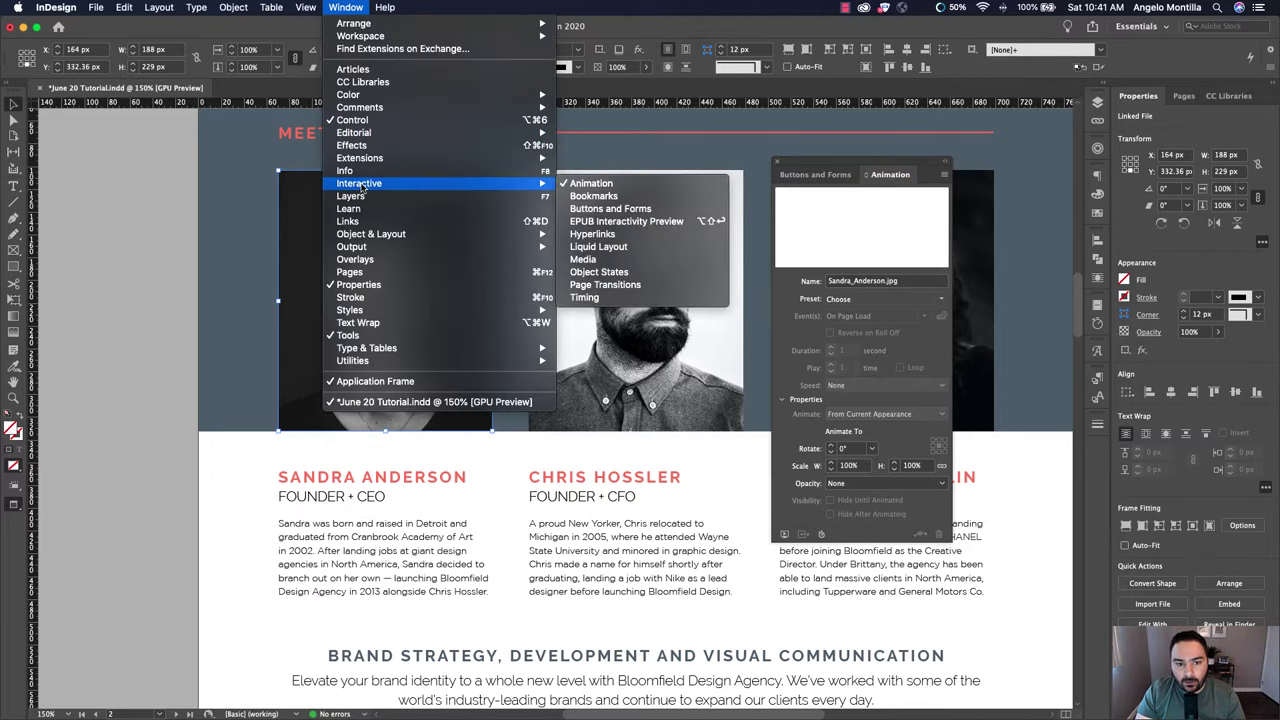
left_click(572, 183)
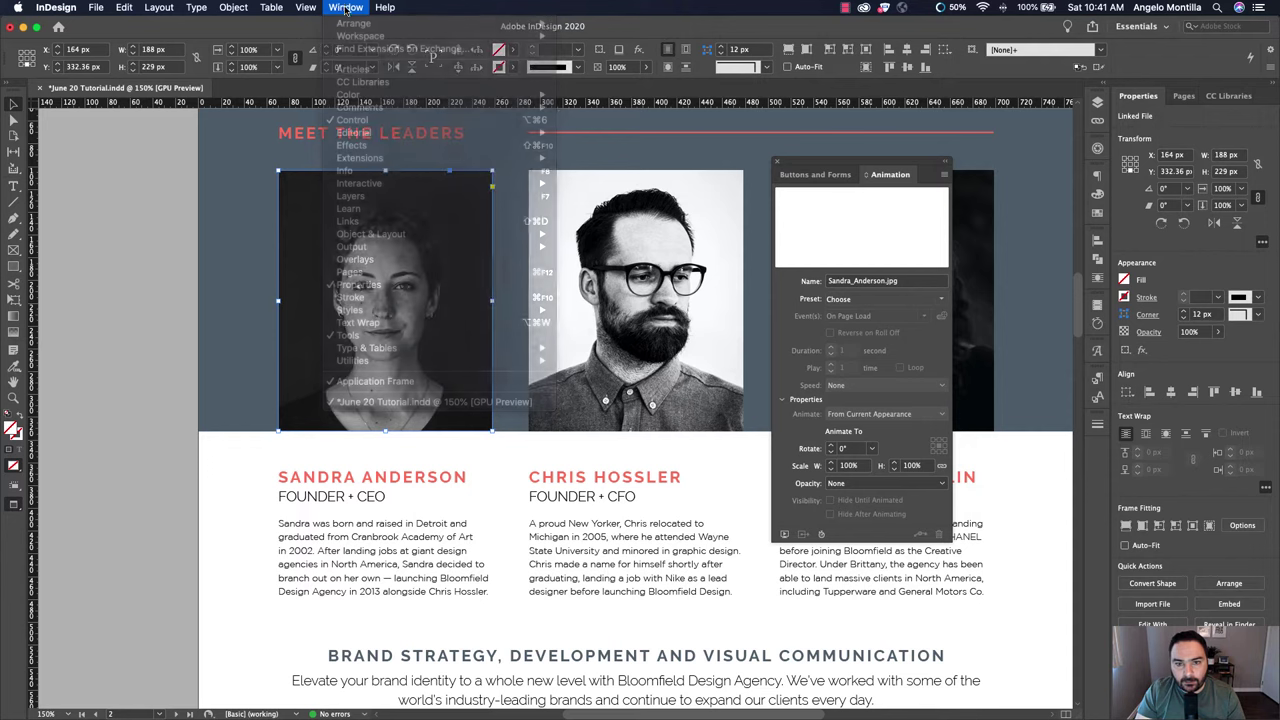
left_click(815, 176)
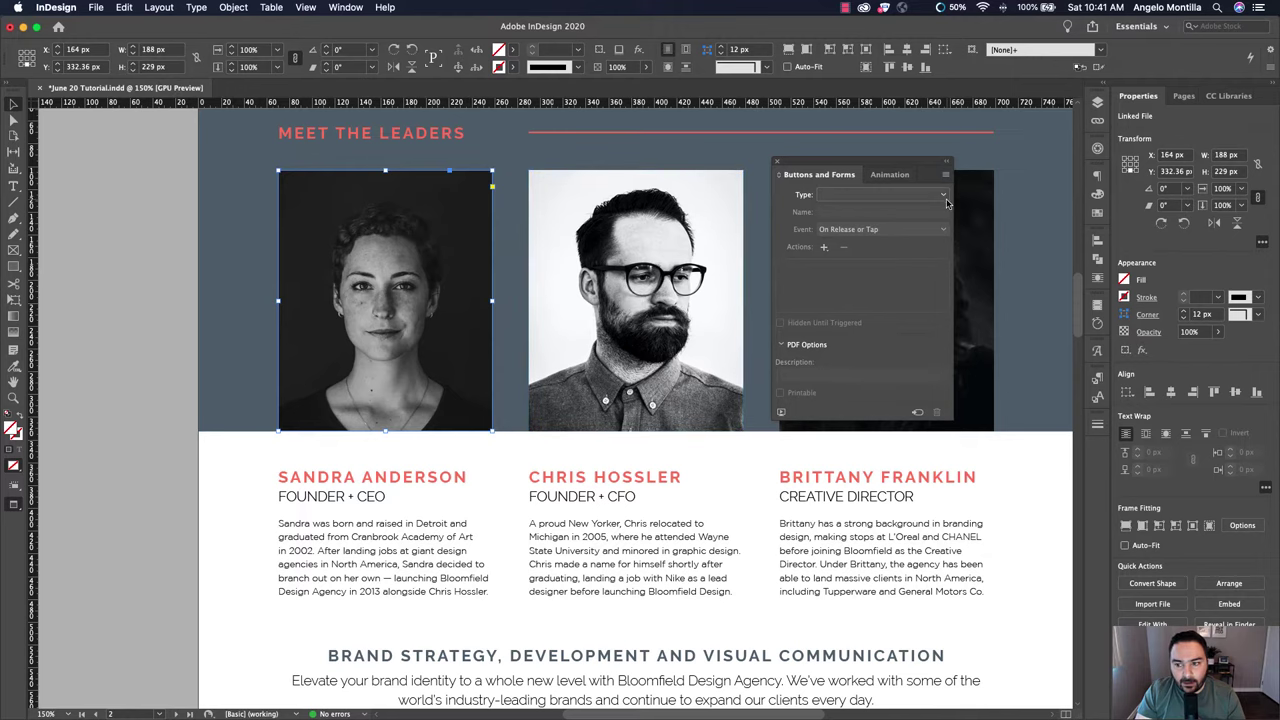
Try converting the first leader's portrait to a button and revert it to a plain object.
left_click(946, 199)
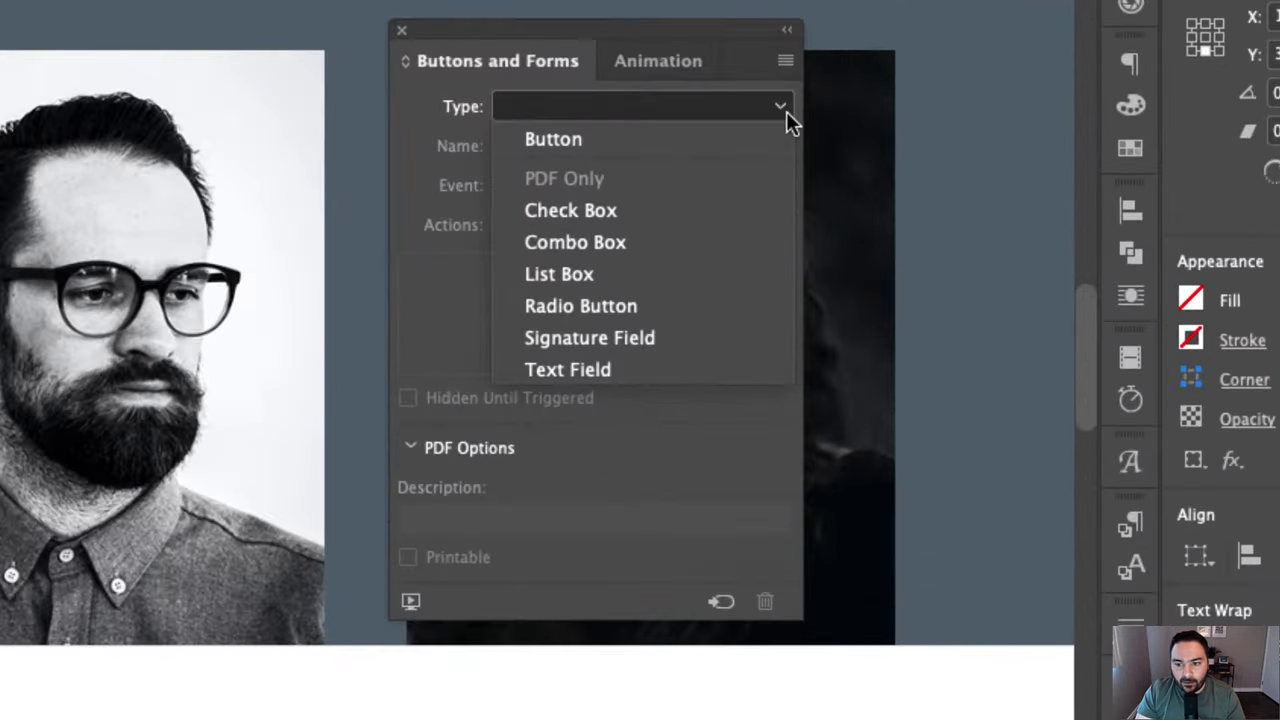
left_click(641, 143)
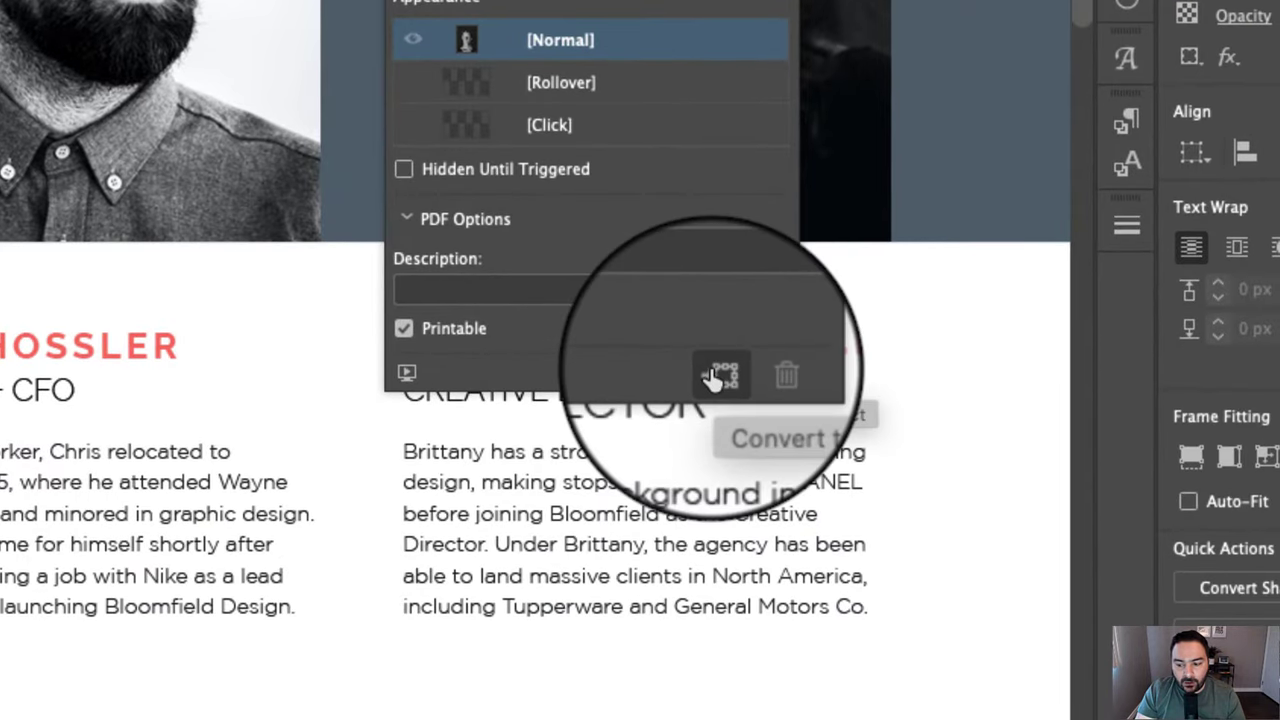
left_click(712, 377)
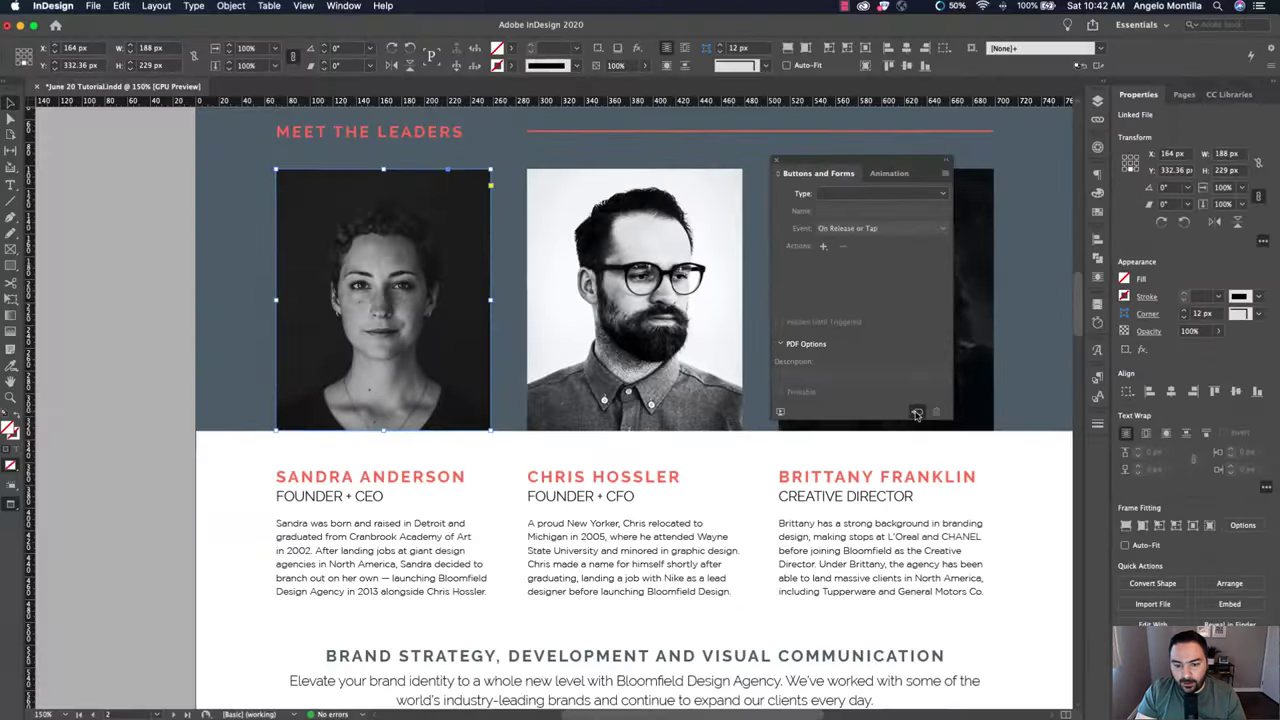
Convert the first leader's portrait to a button named Profile Image 1.
left_click(916, 414)
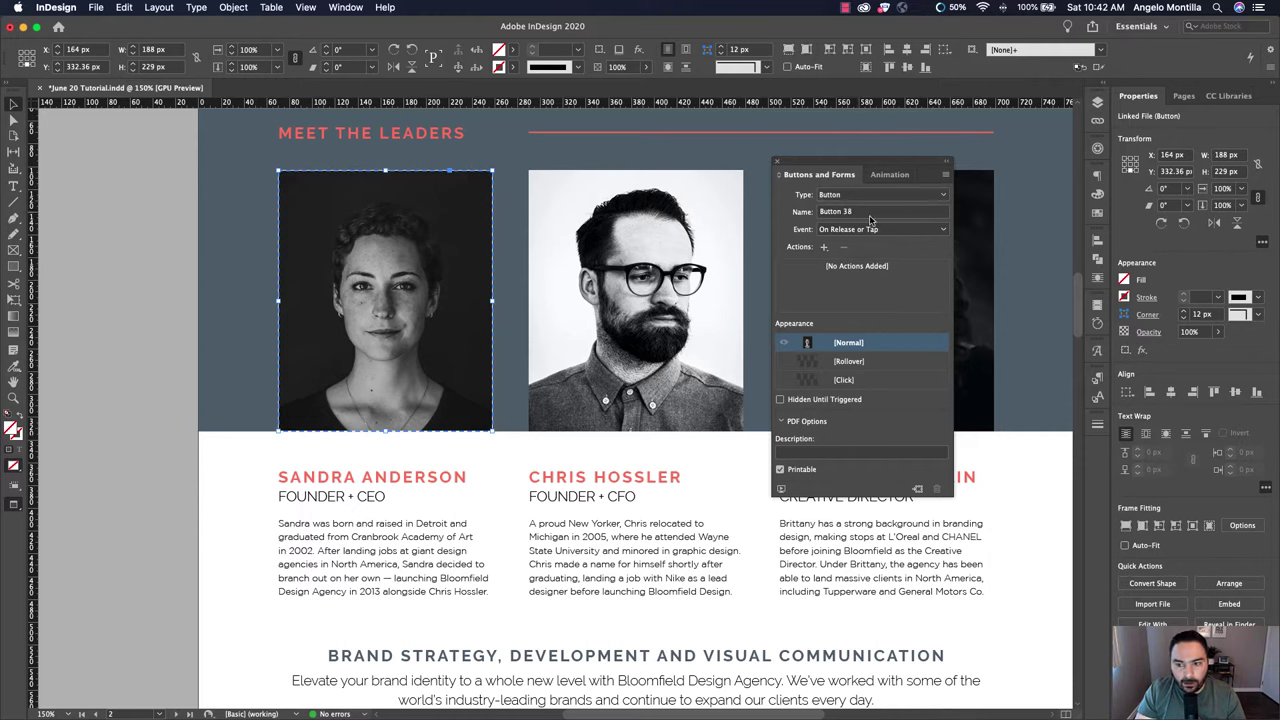
triple_click(830, 211)
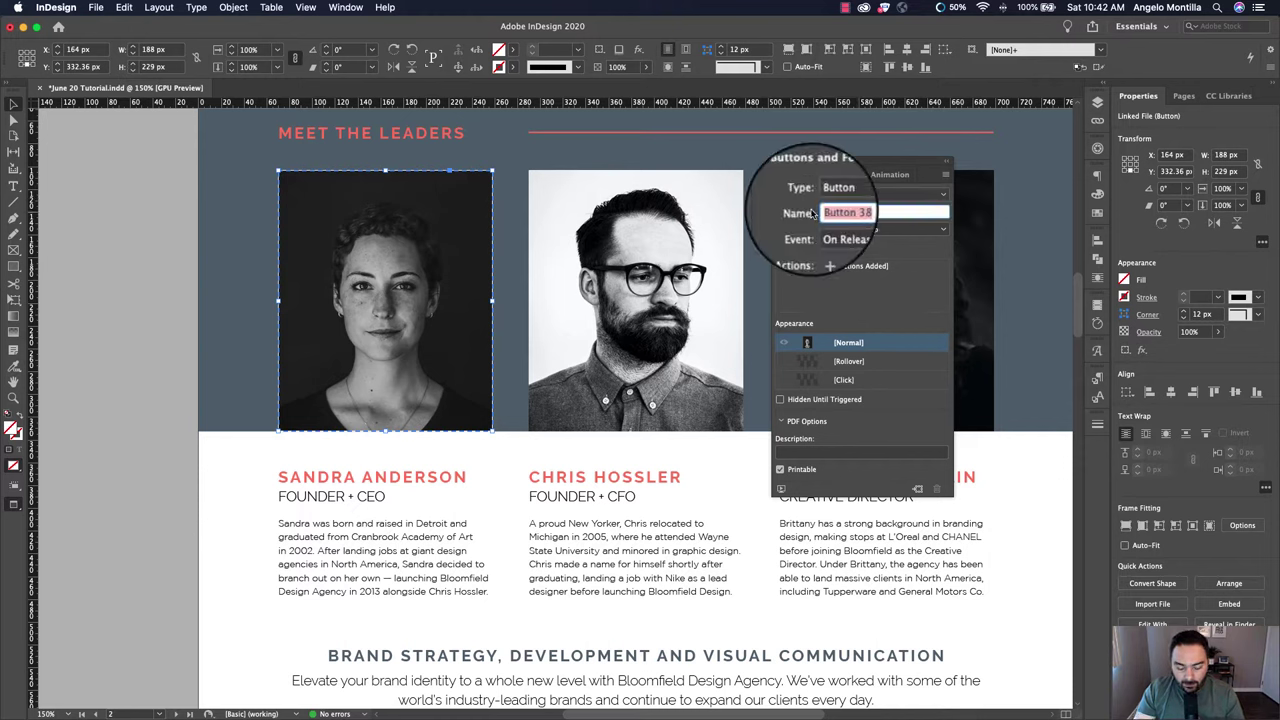
type("Profile Image 1")
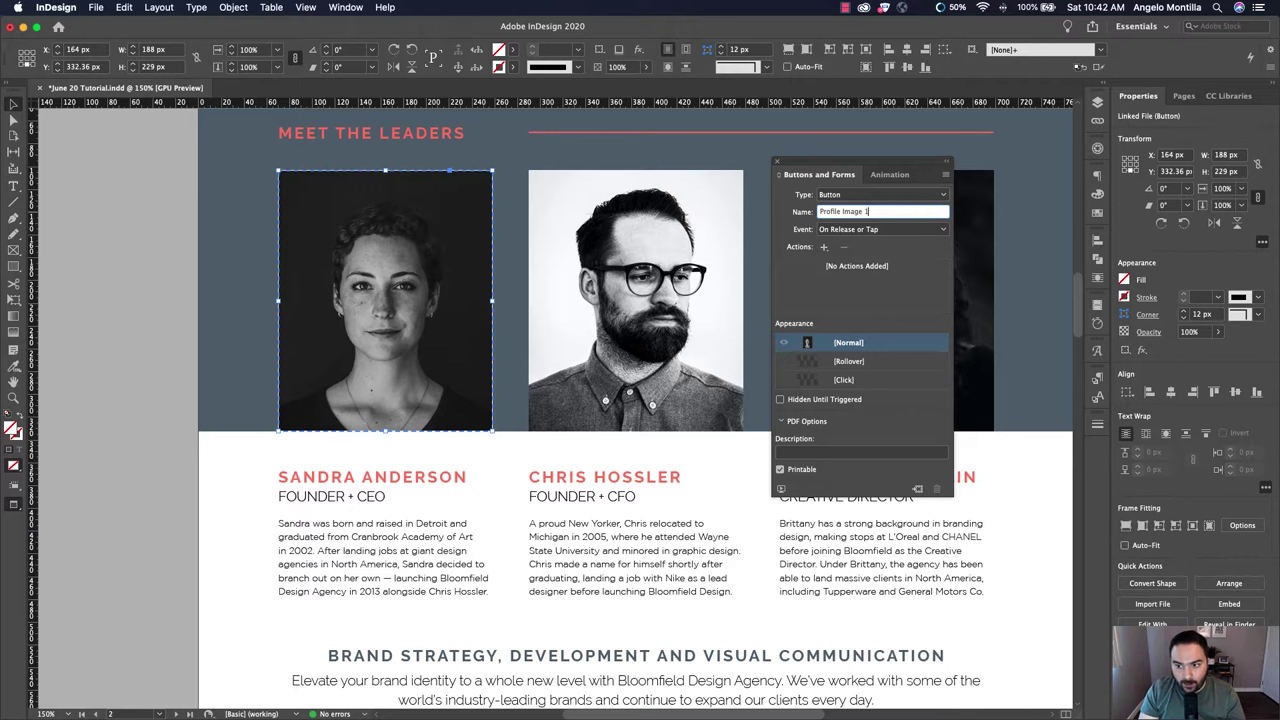
Convert the middle leader's portrait to a button named Profile Image 2.
left_click(636, 300)
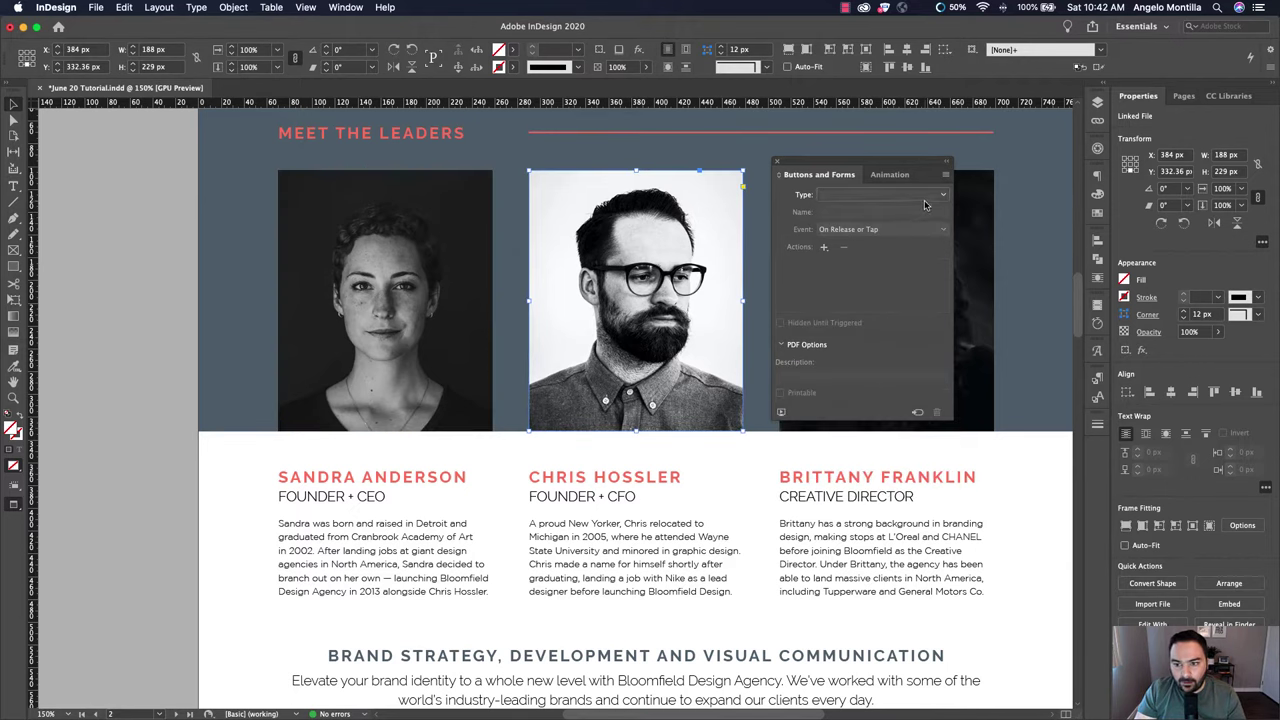
left_click(925, 205)
left_click(840, 212)
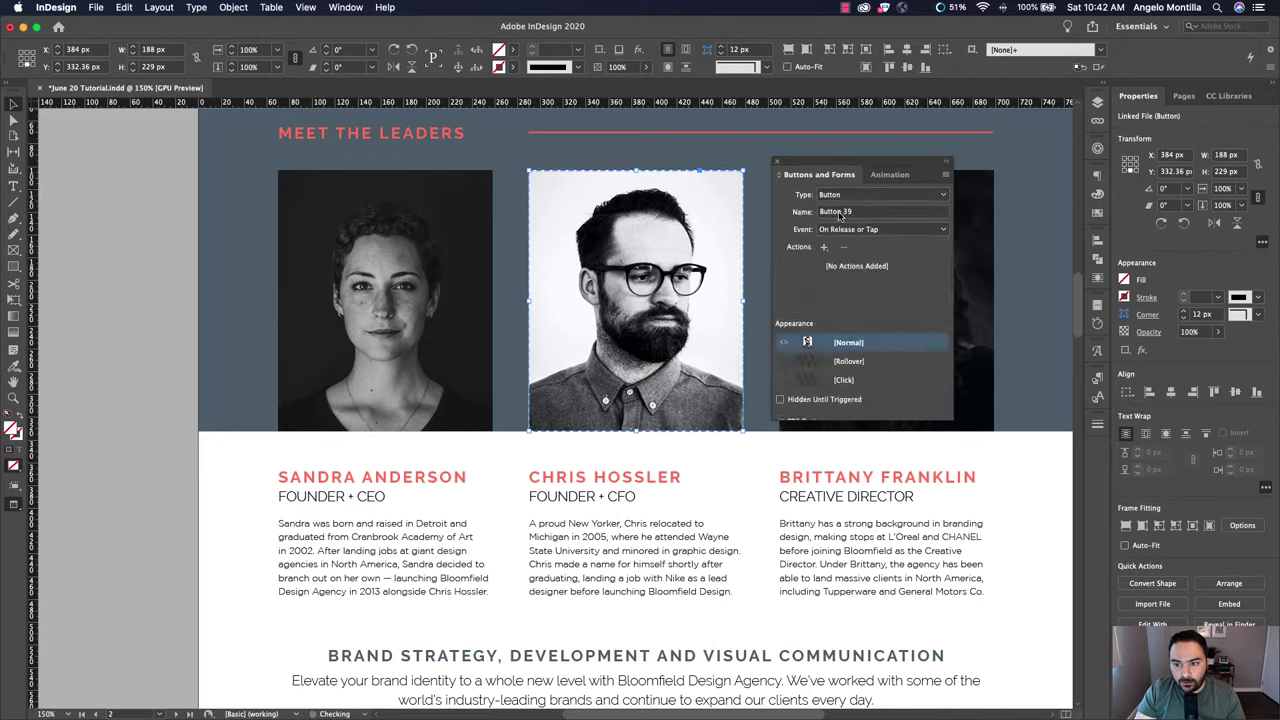
triple_click(840, 212)
type("Profile Image 2")
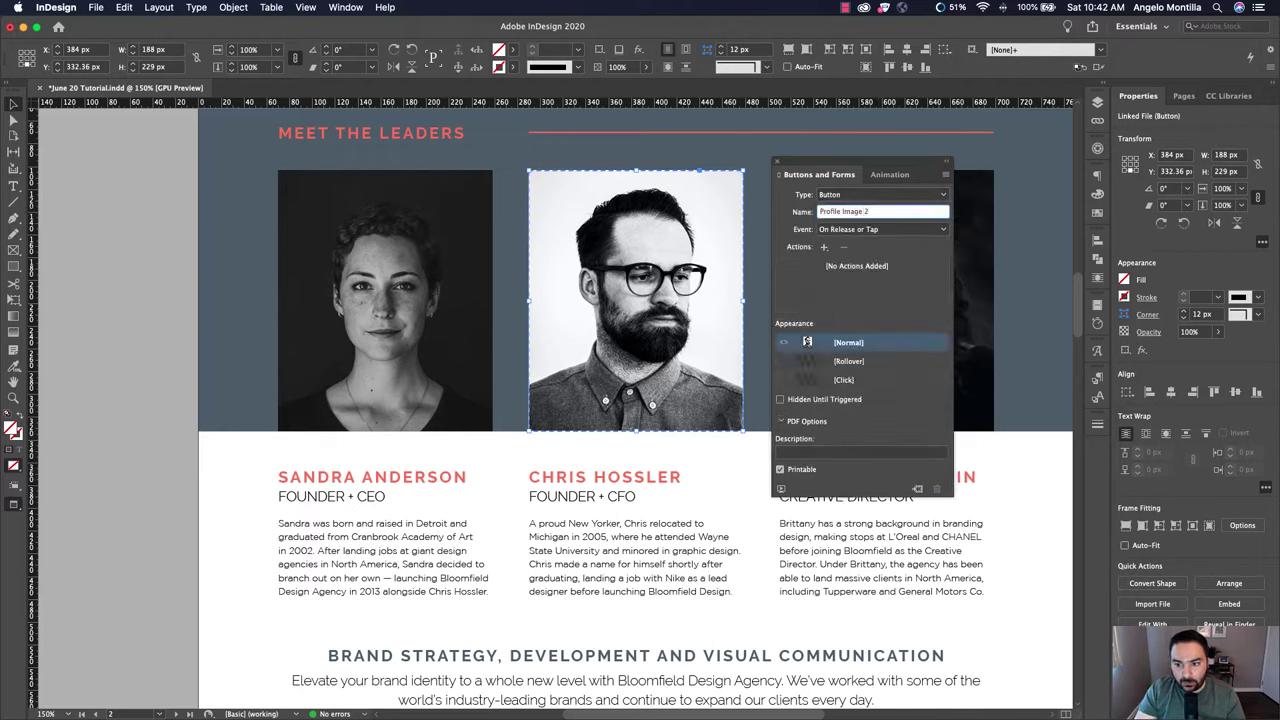
left_click(718, 255)
Convert the third leader's portrait to a button named Profile Image 3.
scroll(720, 257, "right", 5)
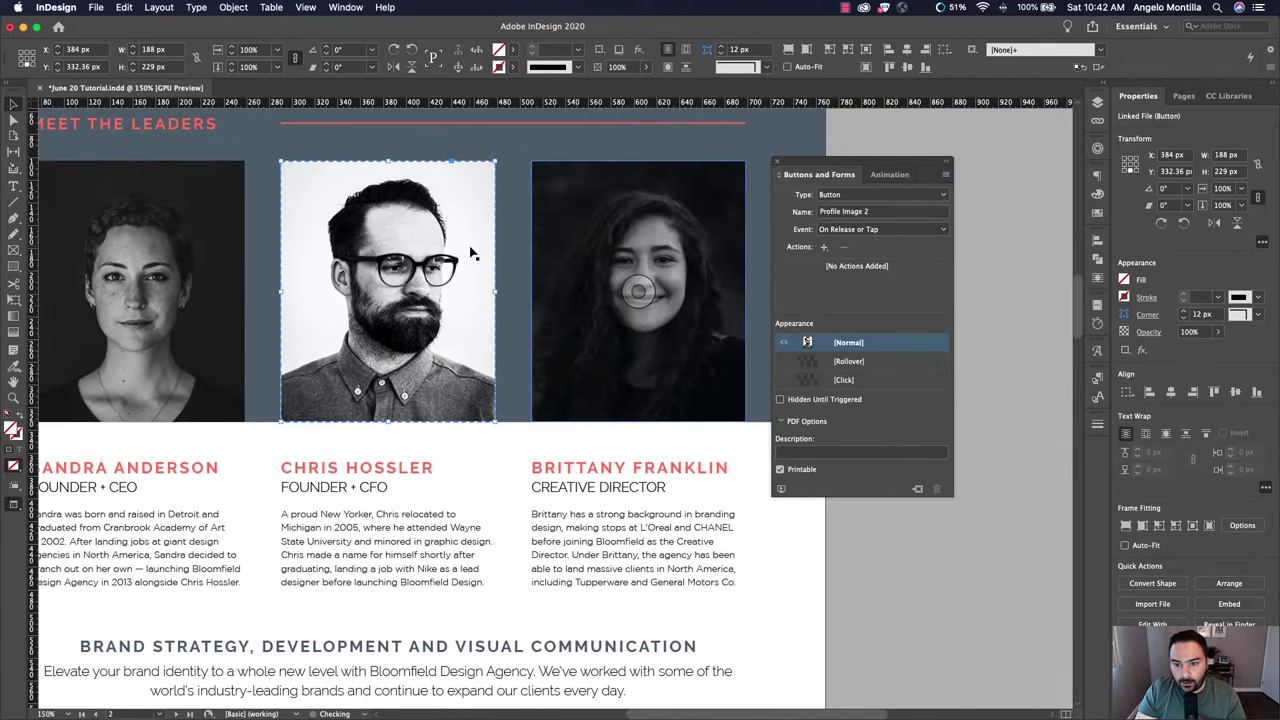
left_click(588, 250)
left_click(880, 195)
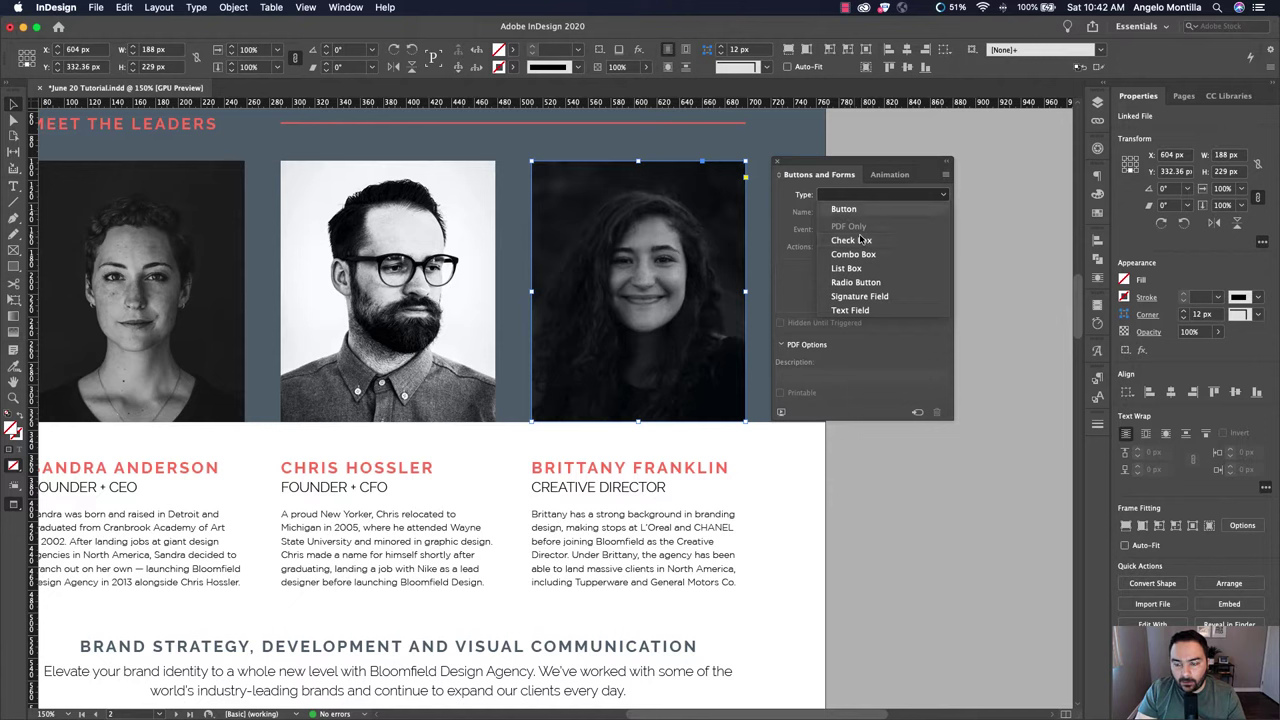
left_click(843, 209)
left_click(843, 211)
triple_click(843, 213)
type("Profile Image 3")
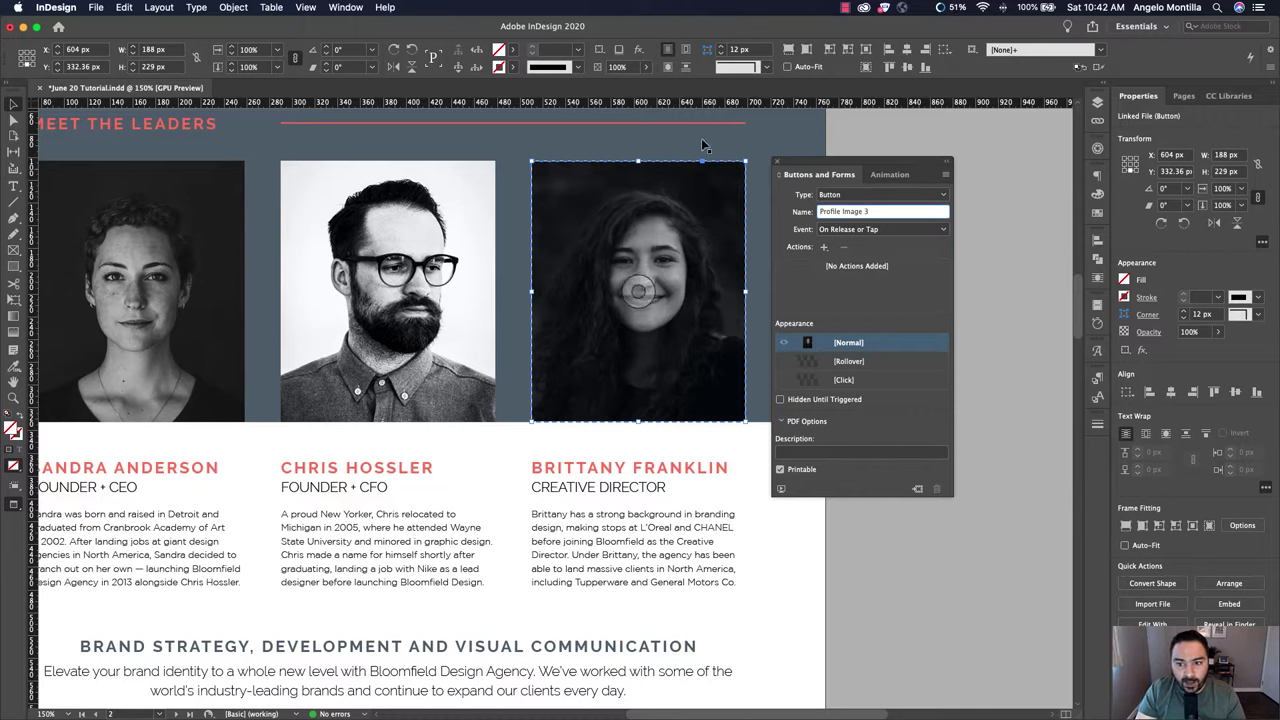
left_click(833, 137)
Set the trigger event of the Profile Image 1 and Profile Image 2 buttons to On Roll Over.
scroll(293, 233, "left", 5)
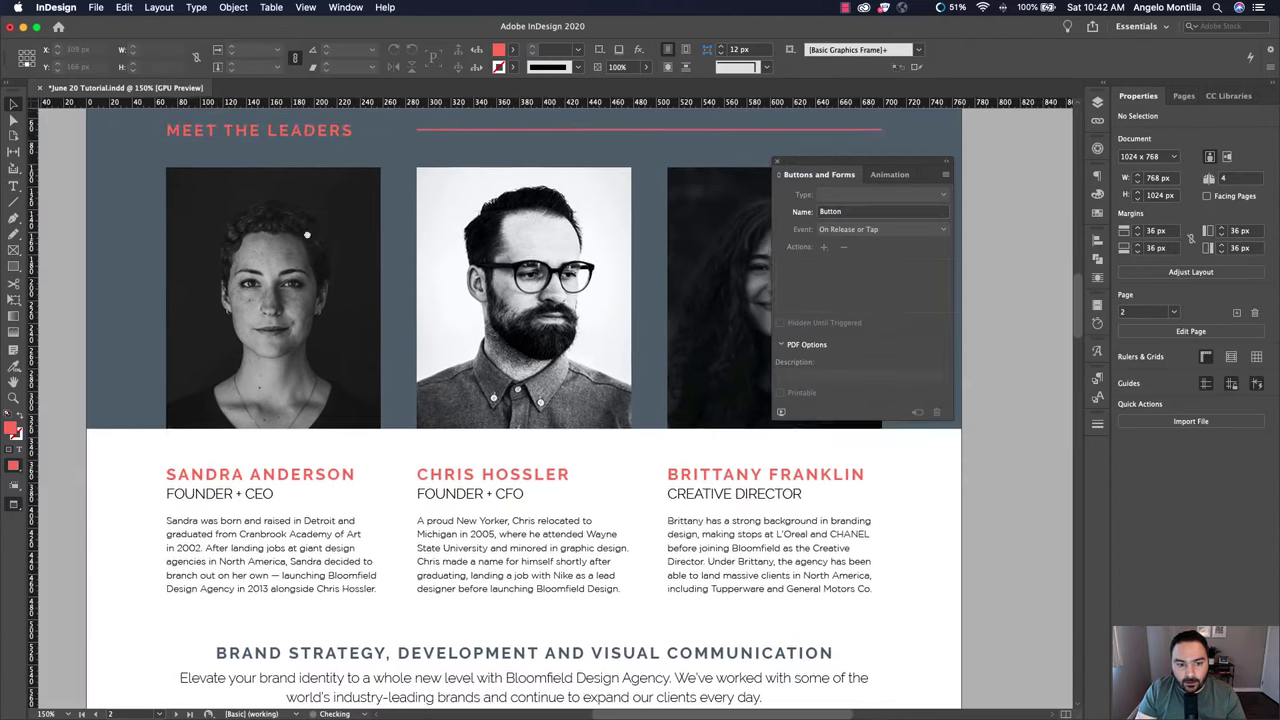
left_click(325, 300)
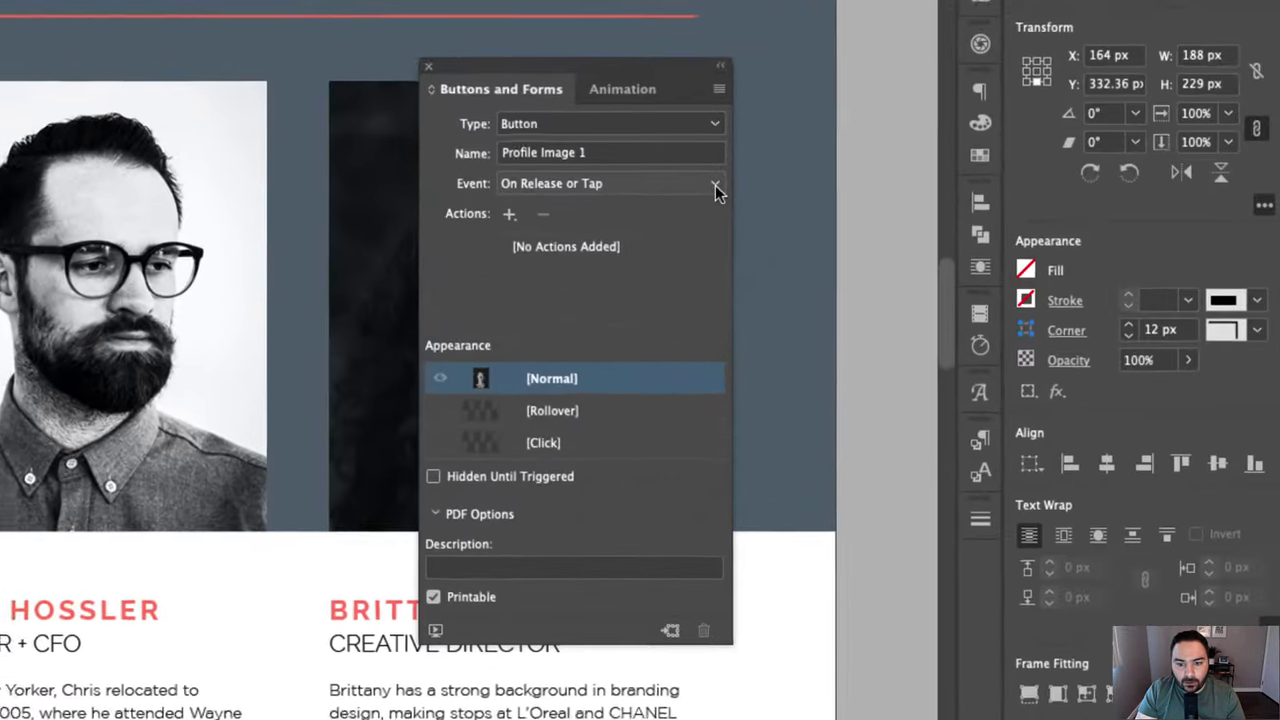
left_click(943, 230)
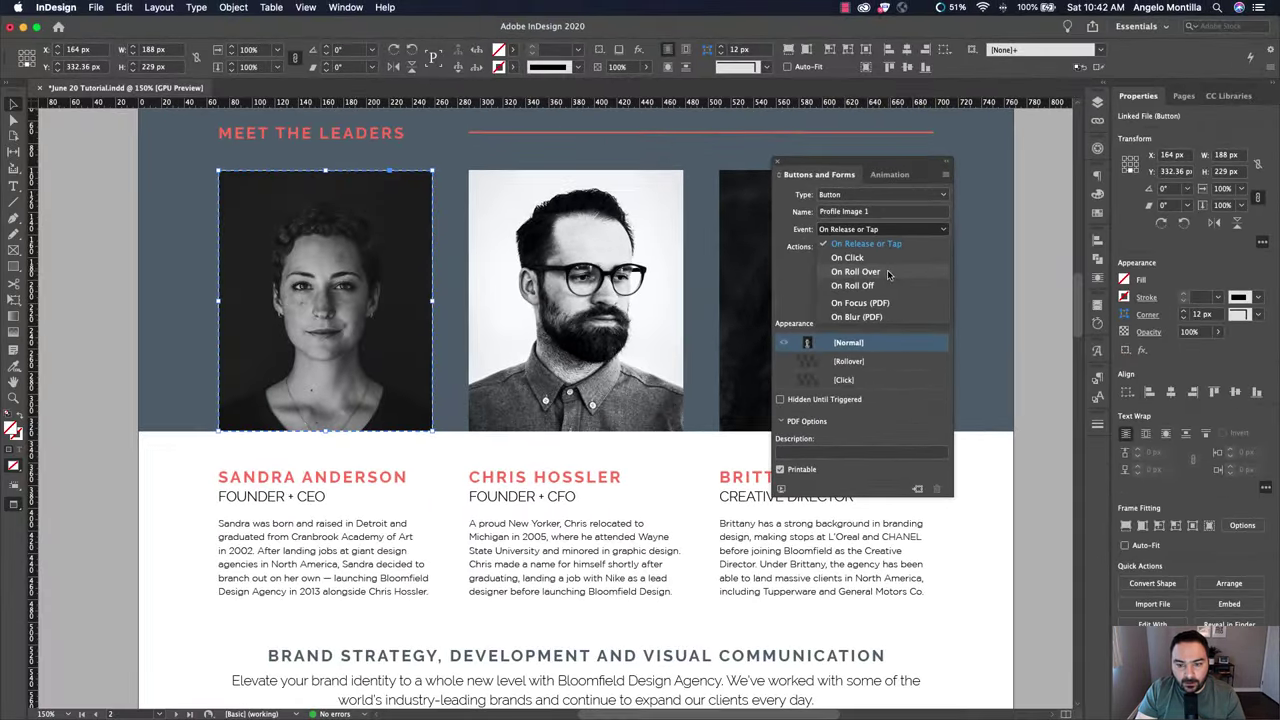
left_click(595, 255)
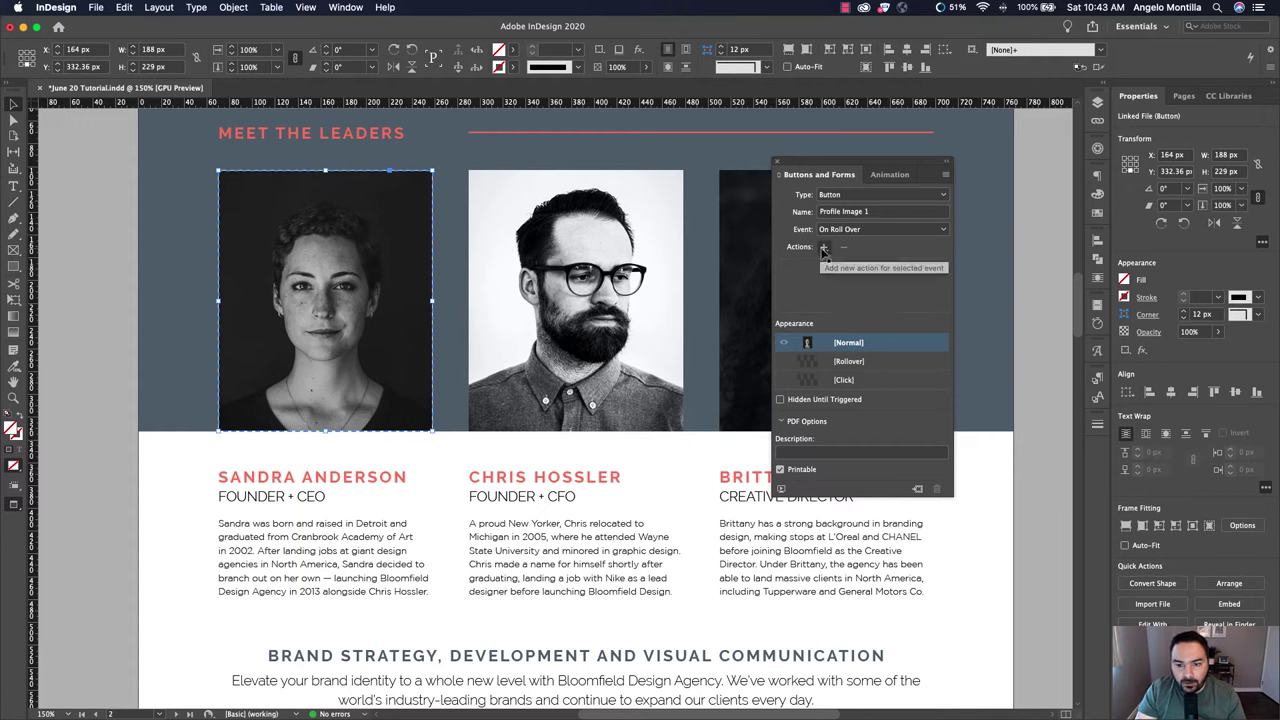
left_click(644, 268)
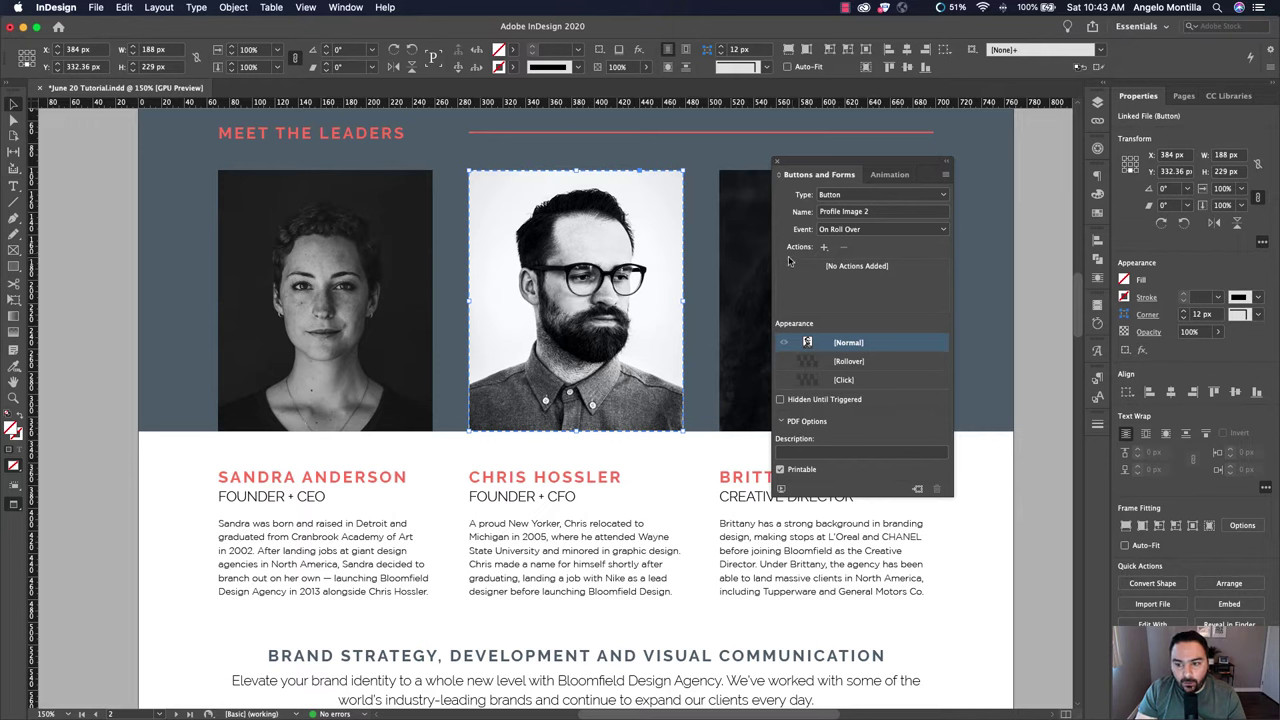
left_click(687, 261)
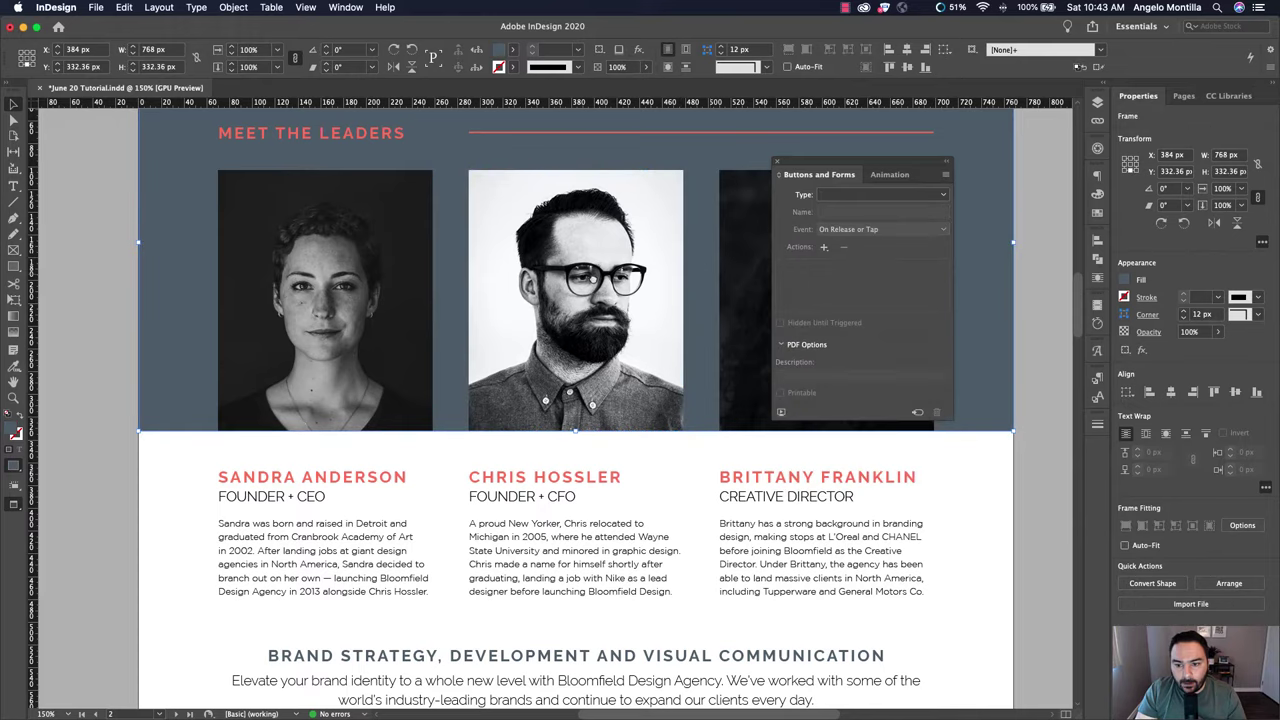
Set the trigger event of the Profile Image 3 button to On Roll Over.
scroll(597, 285, "right", 5)
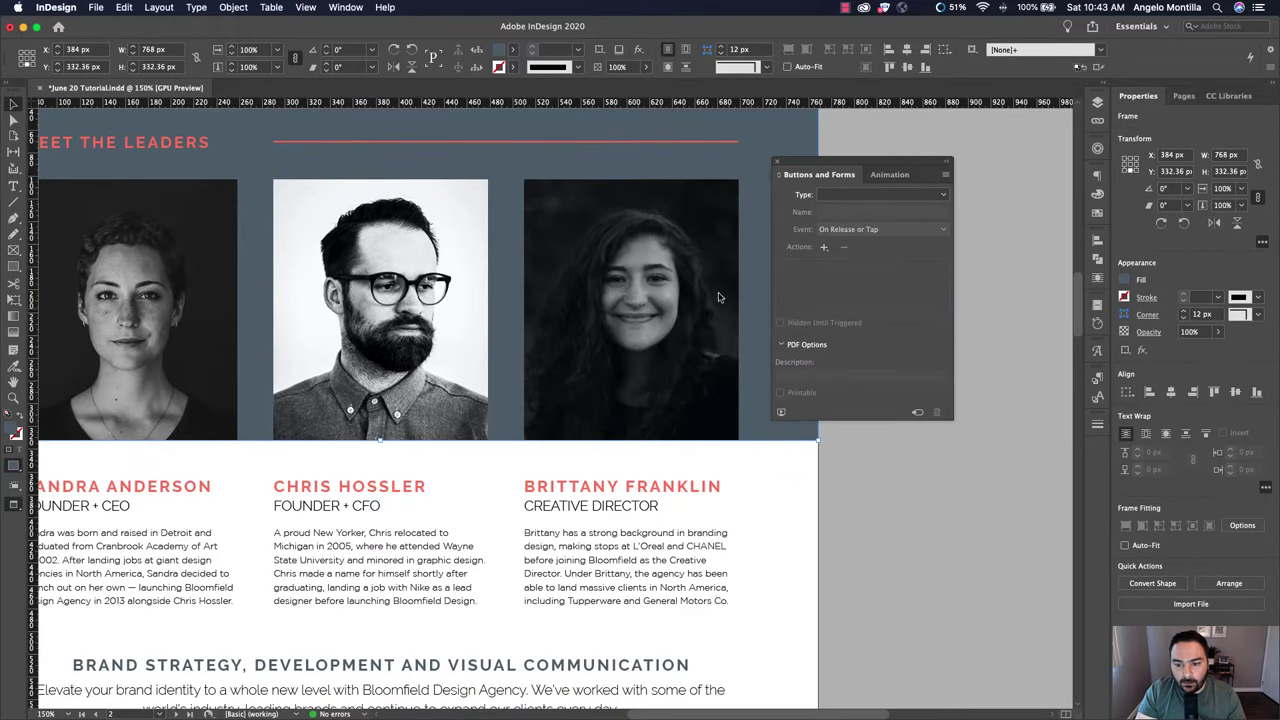
left_click(663, 277)
left_click(938, 230)
left_click(868, 275)
left_click(806, 537)
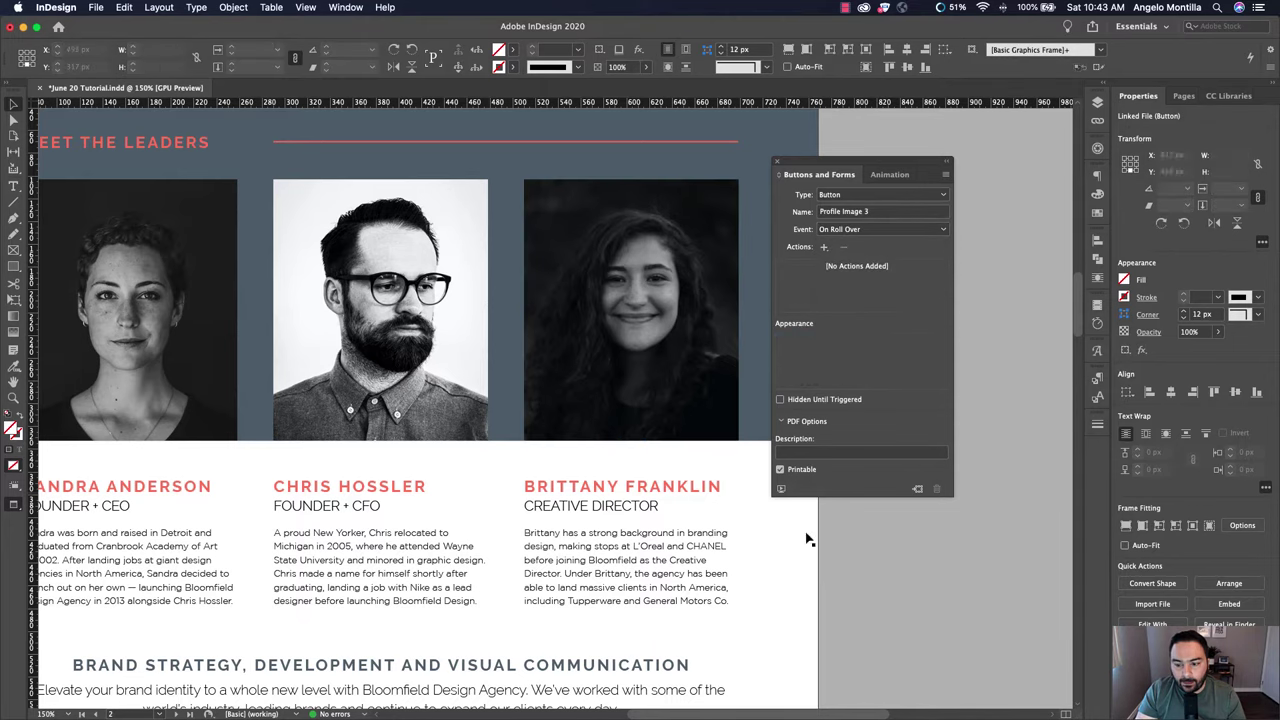
Convert the bio text frame below the first portrait to a button named Profile Info 1.
scroll(600, 400, "left", 5)
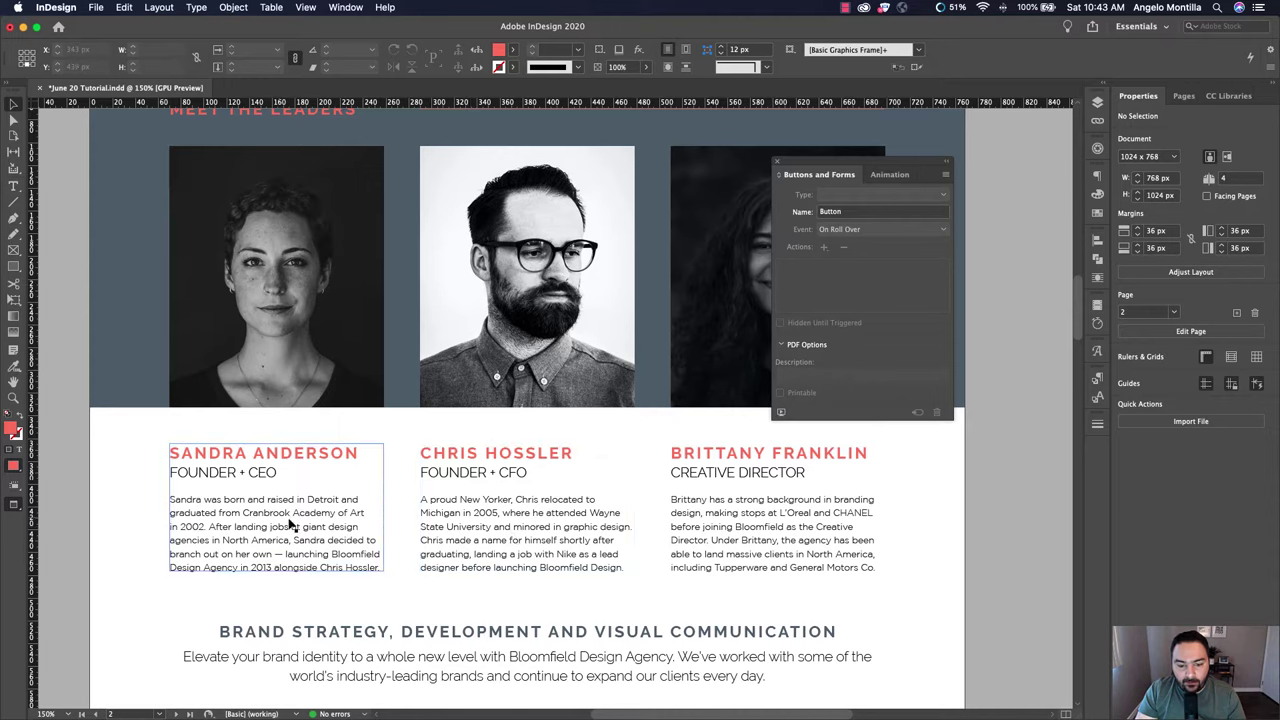
scroll(377, 480, "left", 2)
scroll(377, 480, "down", 2)
scroll(377, 480, "left", 3)
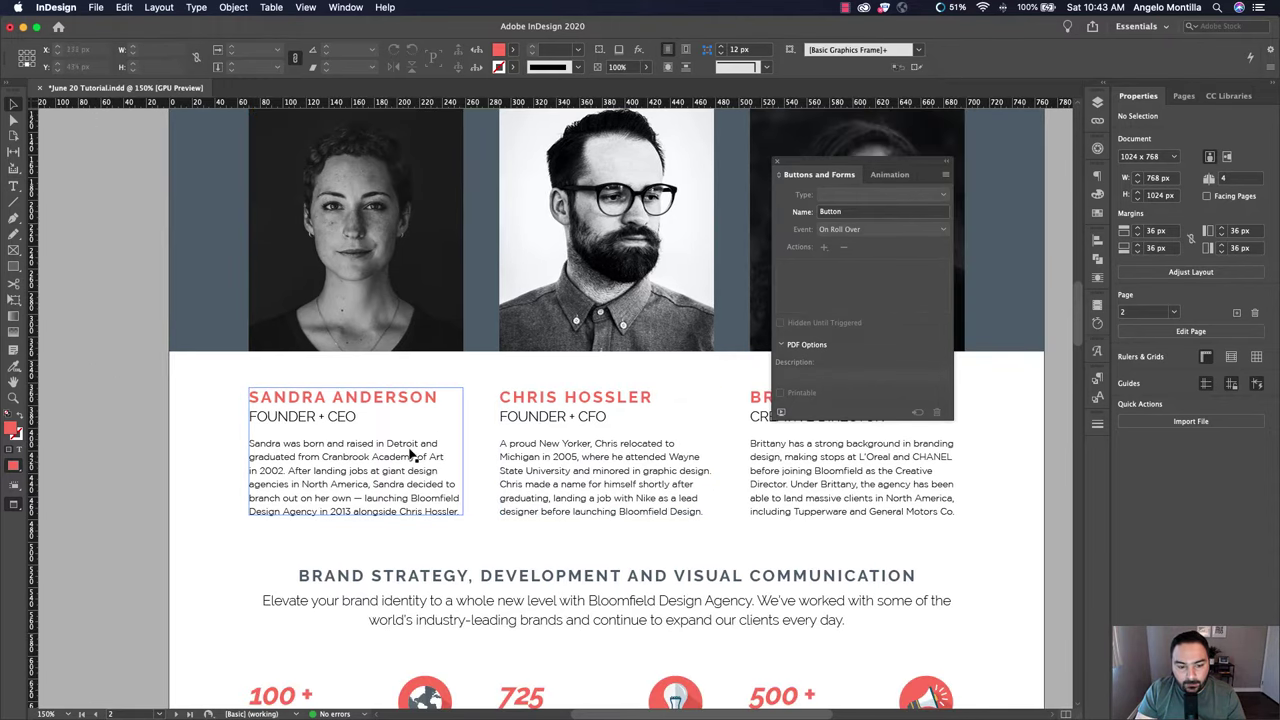
left_click(370, 481)
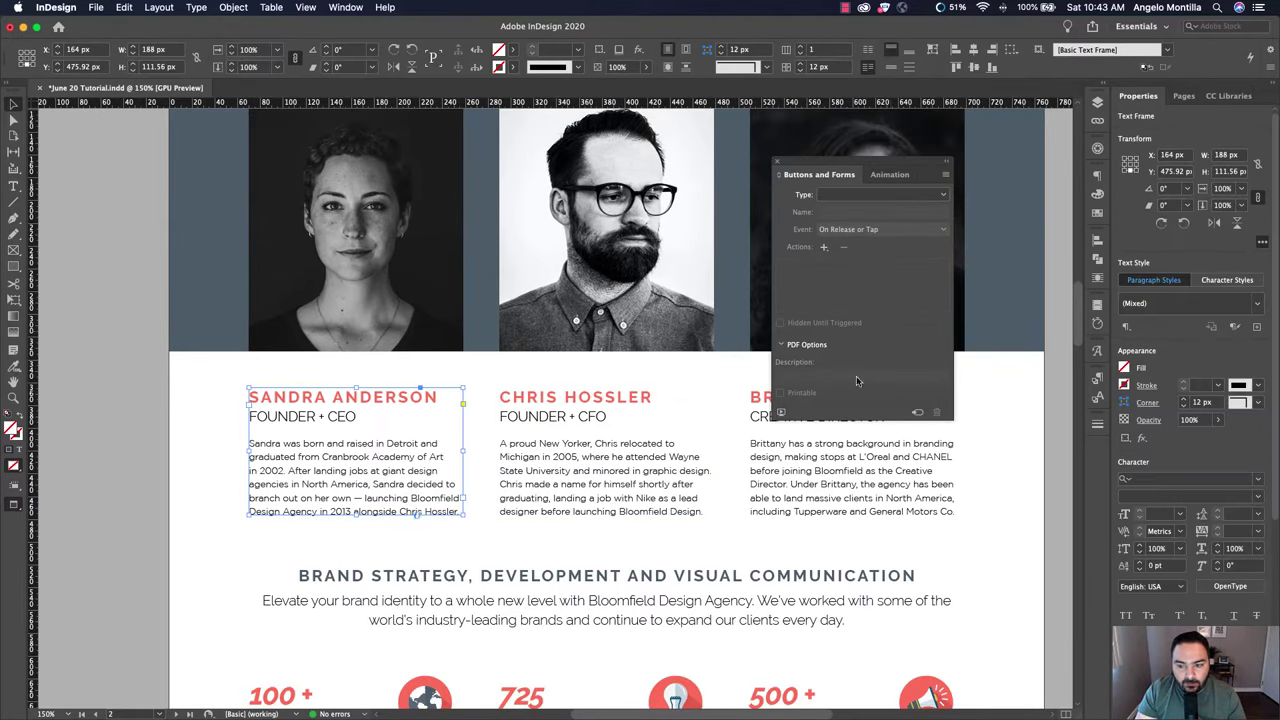
left_click(944, 195)
left_click(863, 210)
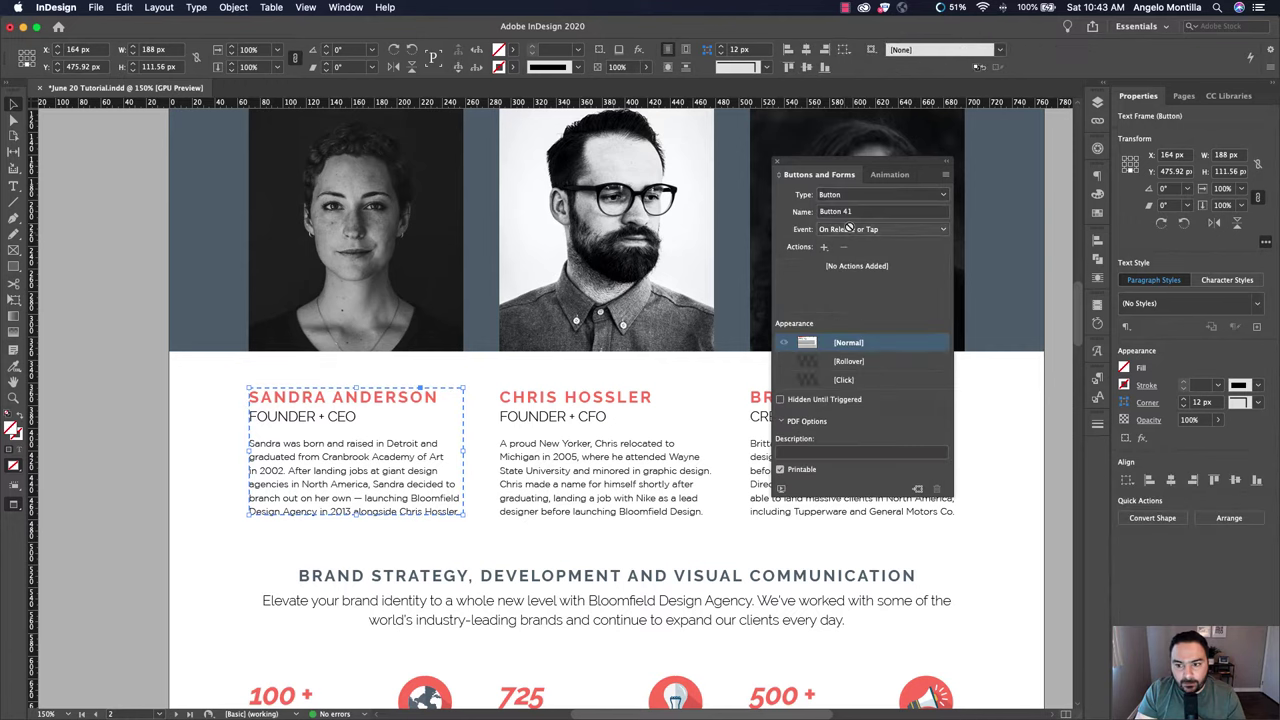
left_click(822, 214)
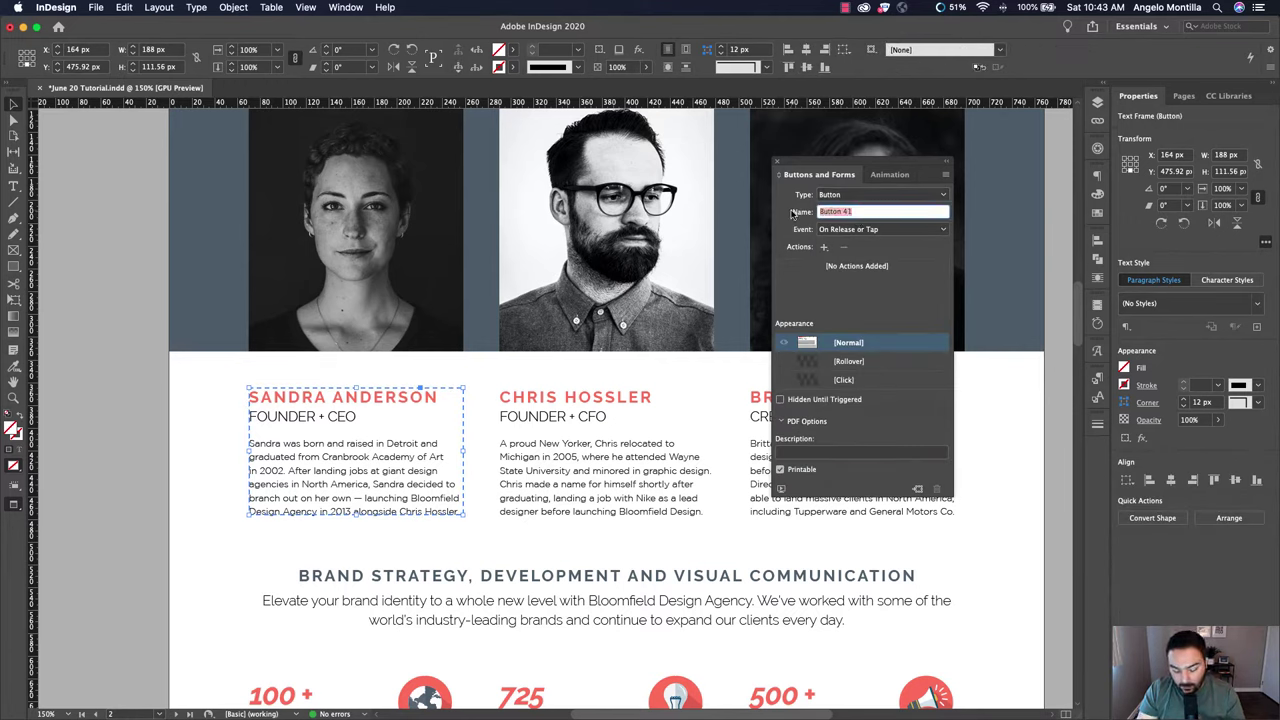
type("Profile Info 1")
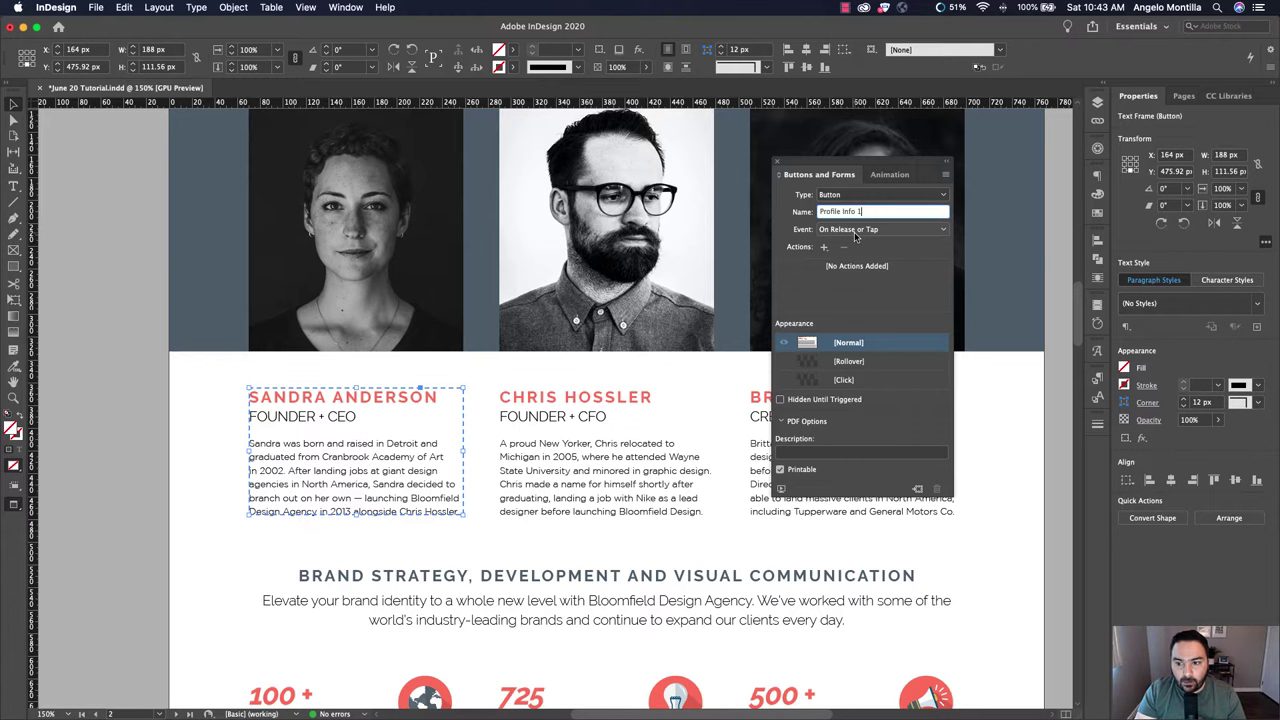
Convert the bio text frame below the second portrait to a button named Profile Info 2.
left_click(631, 433)
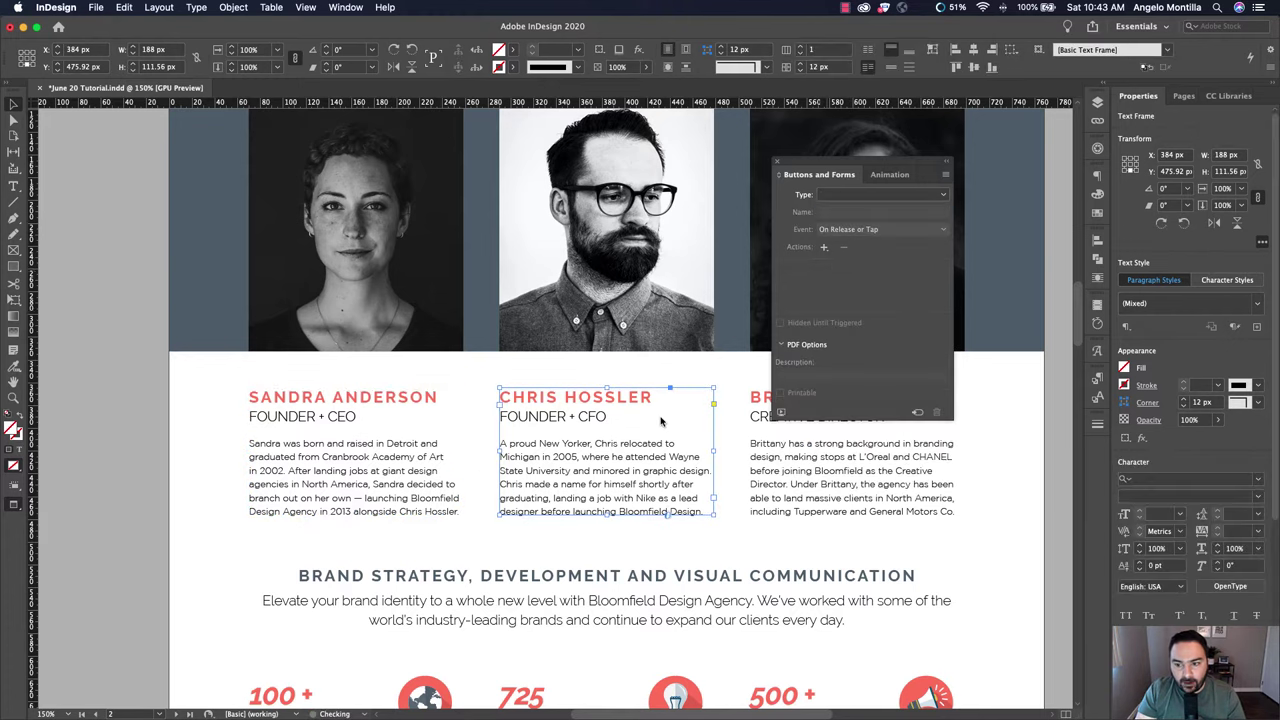
left_click(845, 196)
left_click(844, 209)
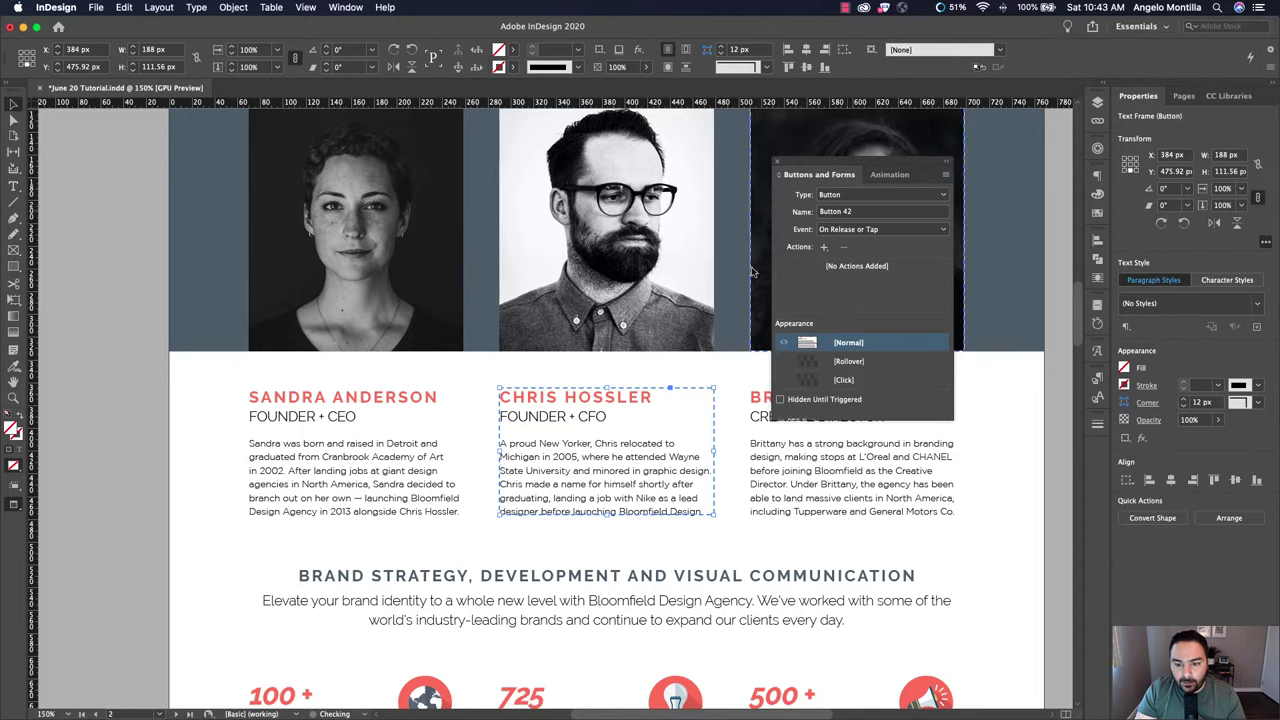
double_click(843, 212)
type("F")
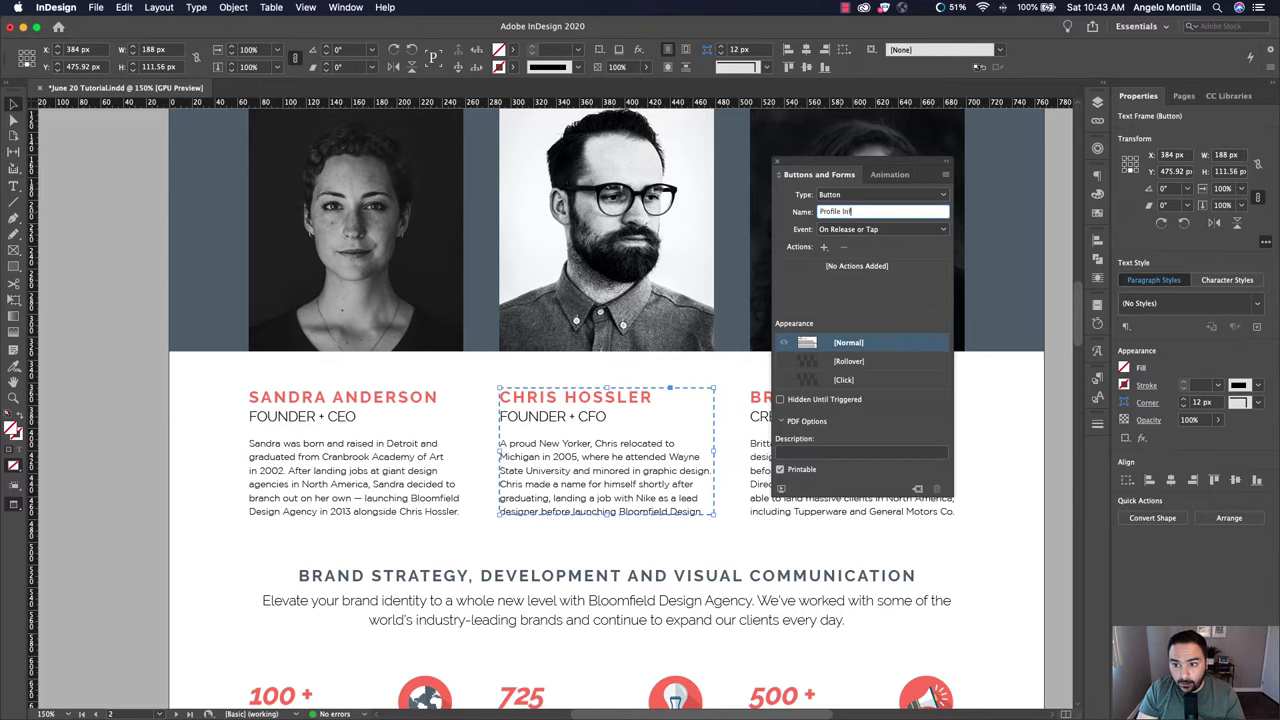
left_click(657, 371)
Convert the bio text frame below the third portrait to a button named Profile Info 3.
scroll(549, 428, "right", 5)
left_click(634, 447)
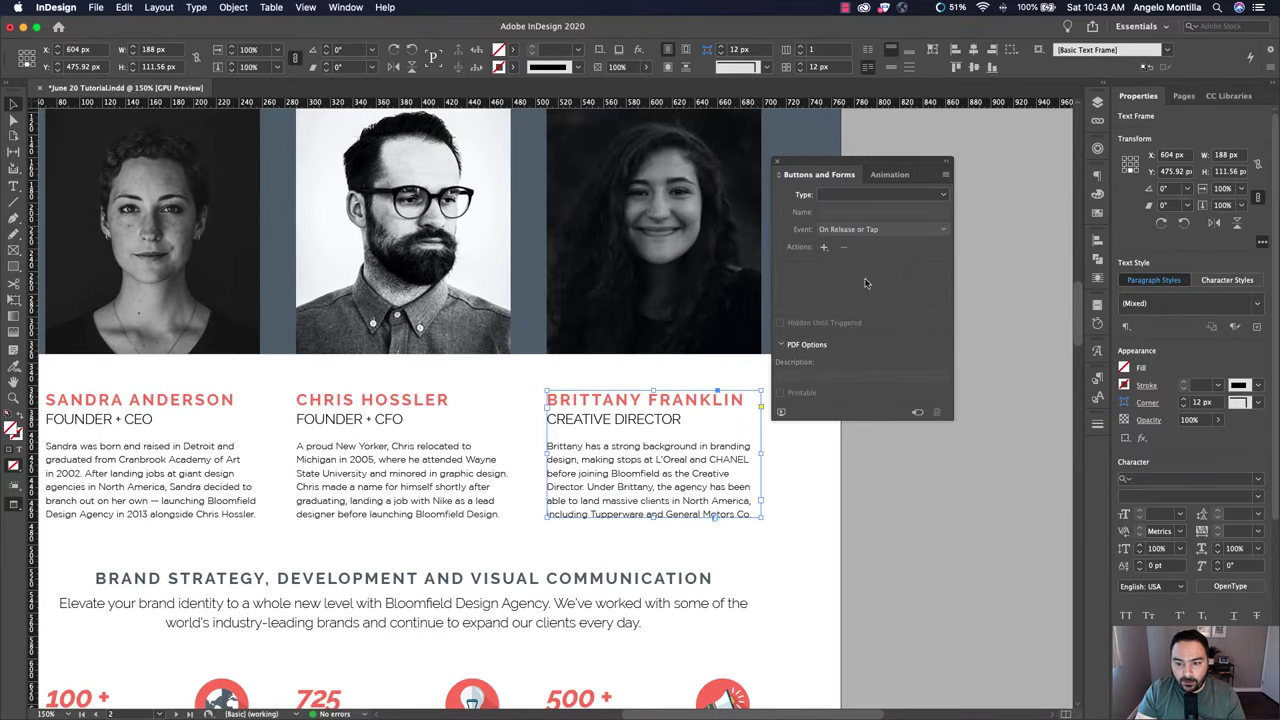
left_click(848, 195)
left_click(845, 210)
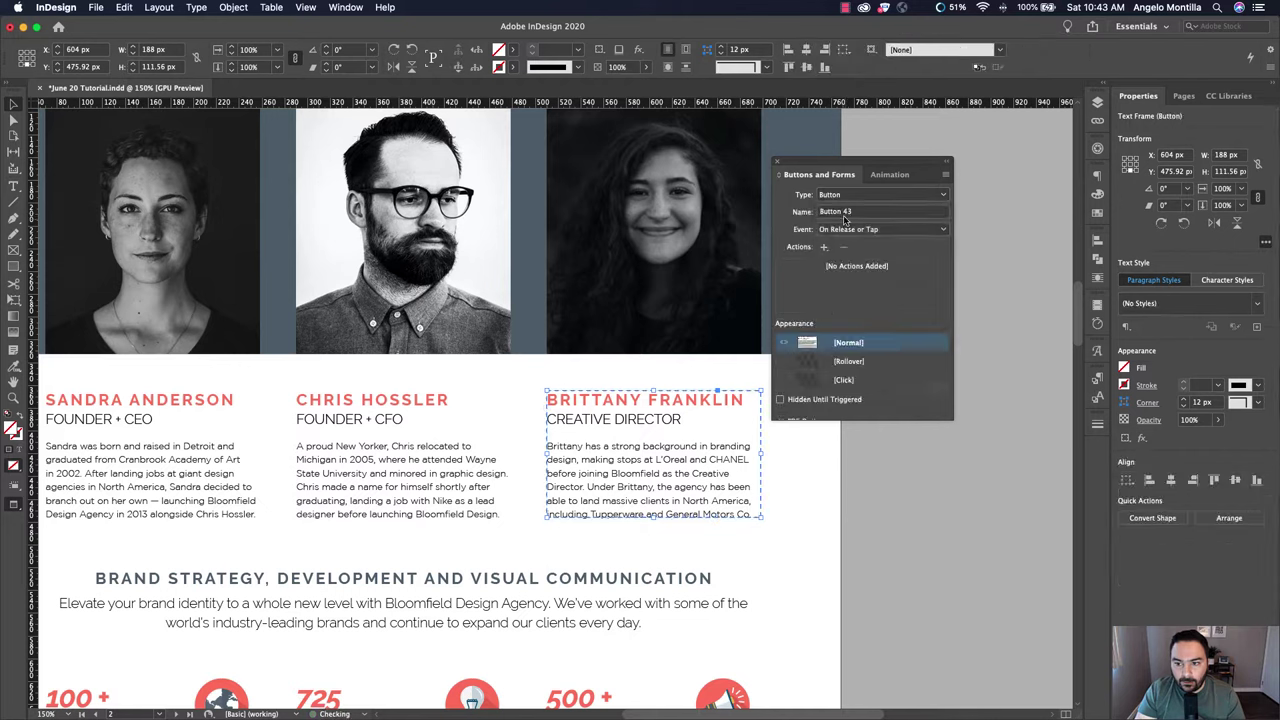
double_click(846, 212)
triple_click(846, 212)
type("Profile Info 3")
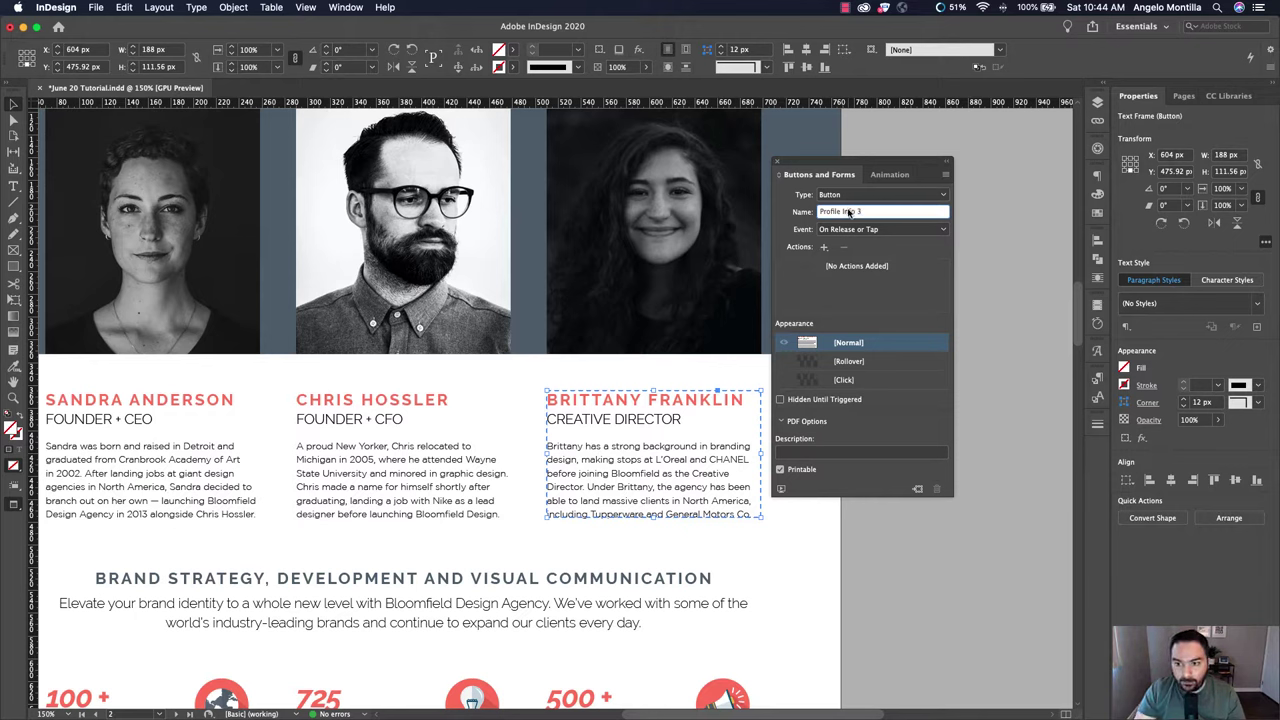
Check the button names and events assigned to the portraits and the bio text frames.
left_click(203, 230)
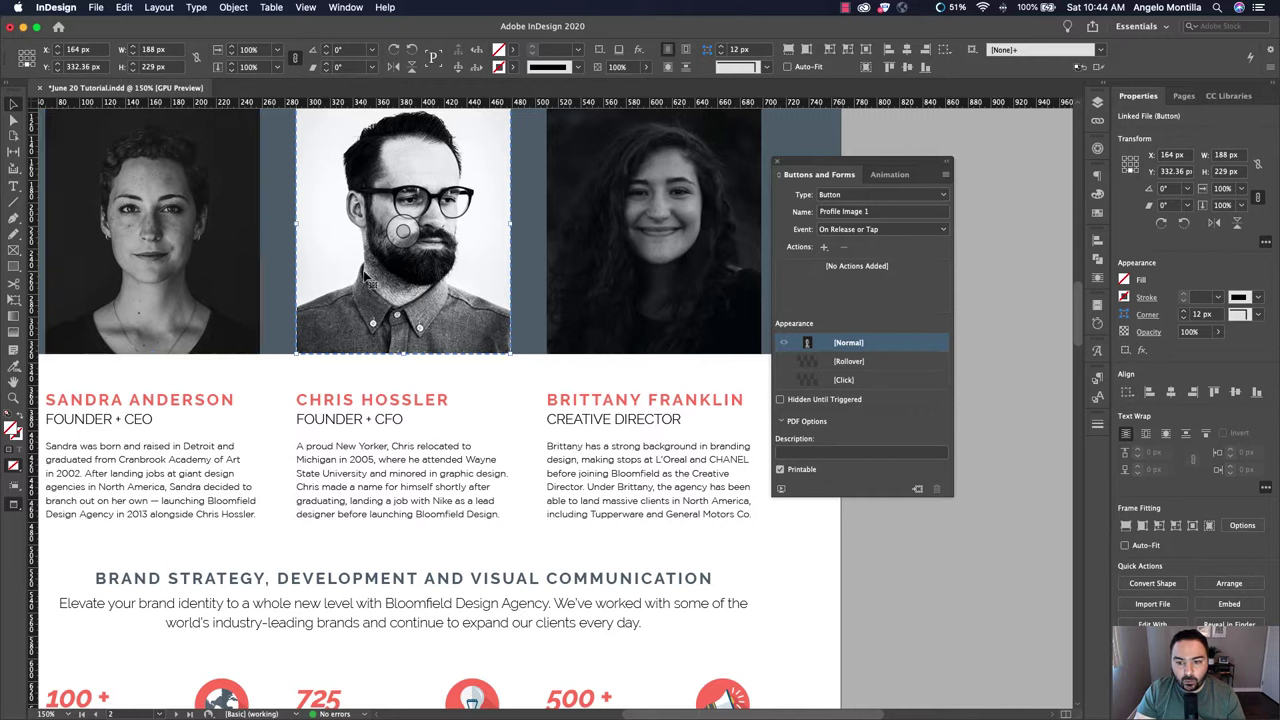
left_click(590, 315)
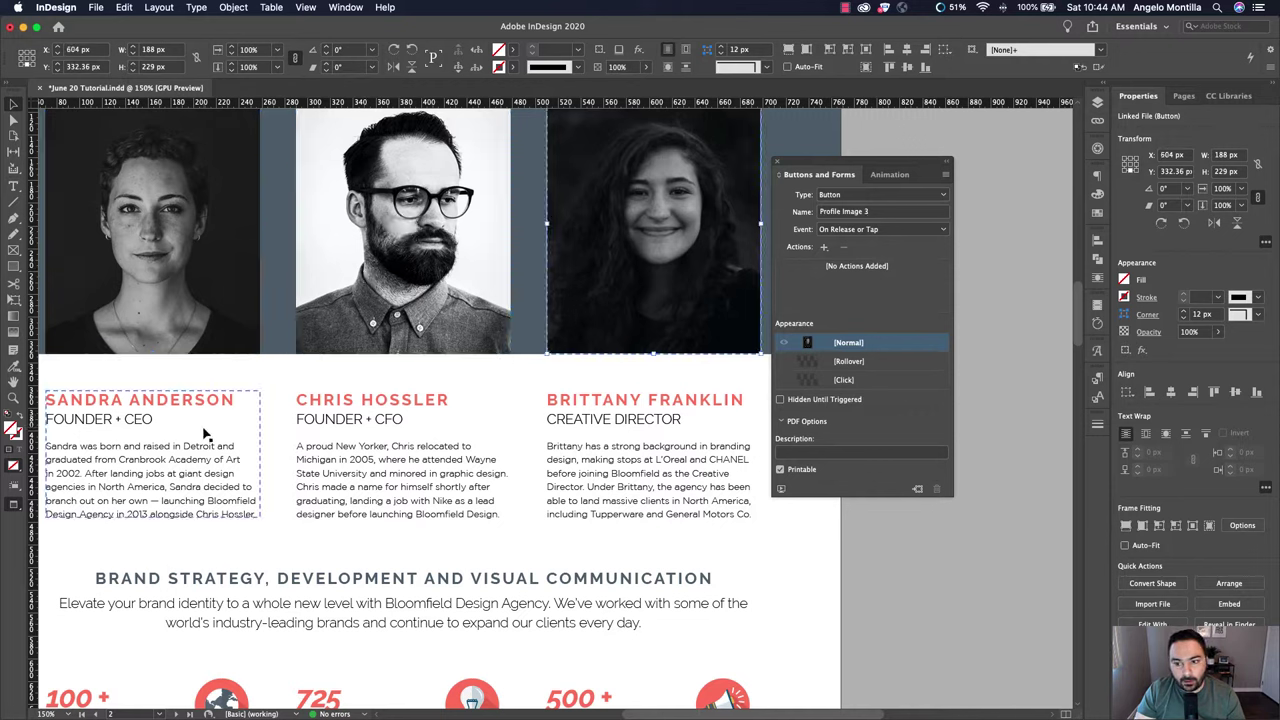
left_click(166, 430)
left_click(310, 455)
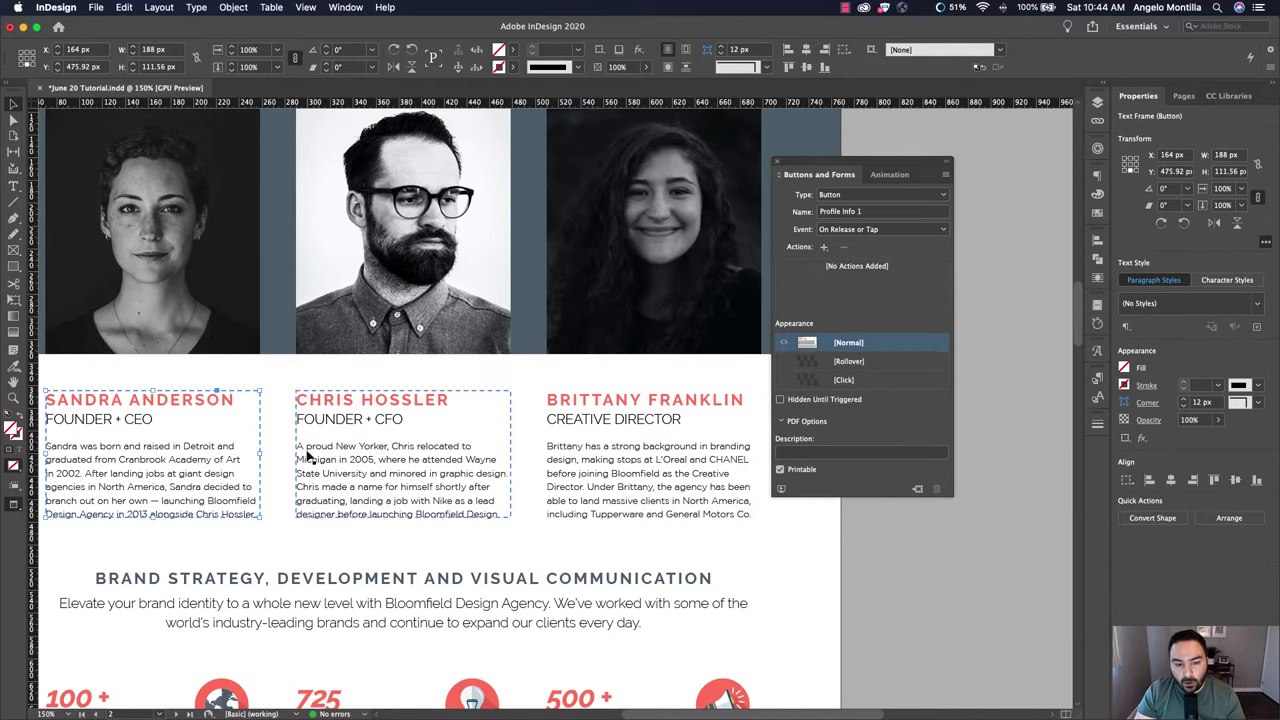
left_click(586, 487)
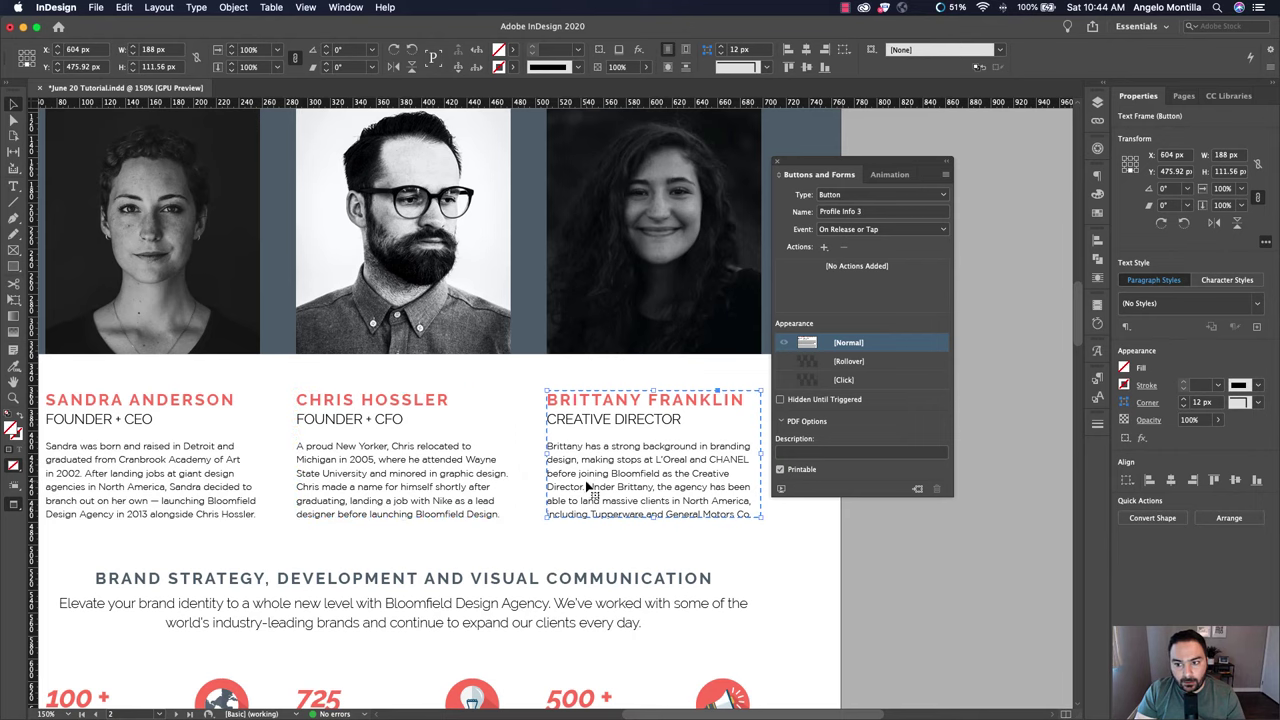
left_click(858, 568)
left_click_drag(442, 341, 403, 397)
Set the Profile Image 1 button's event to On Roll Over and add a Show/Hide Buttons and Forms action.
left_click(320, 330)
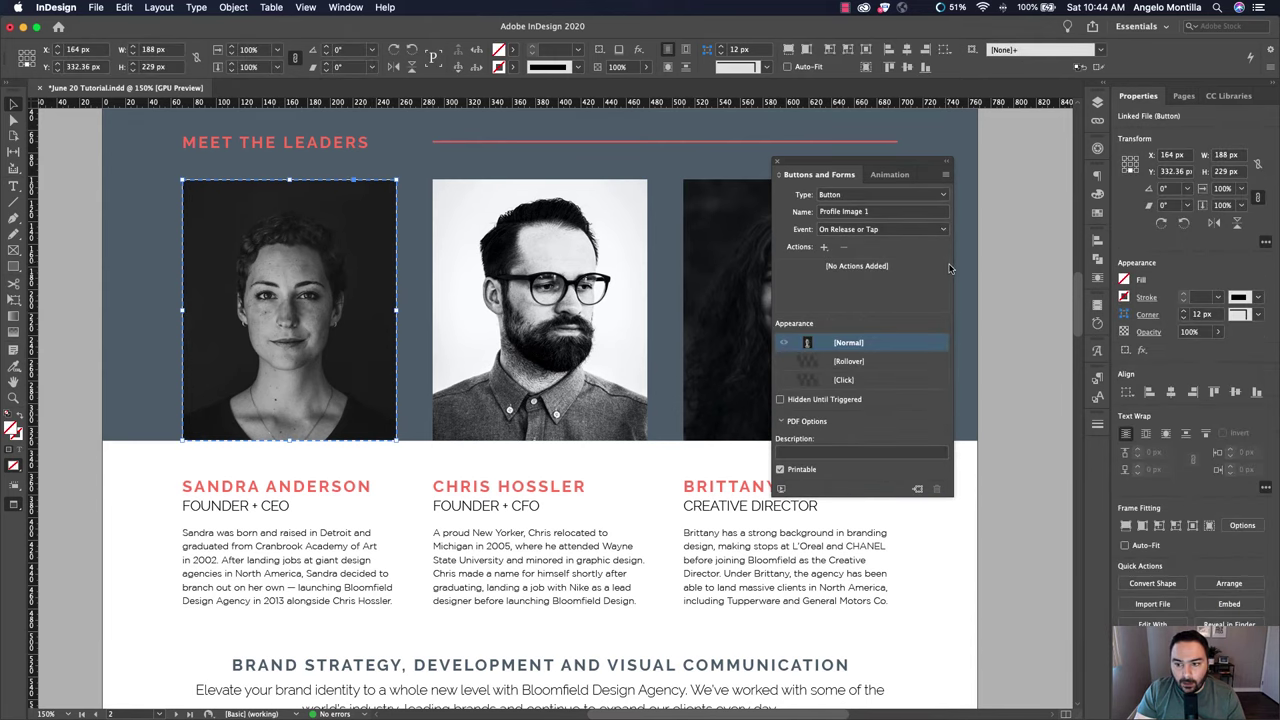
left_click(940, 230)
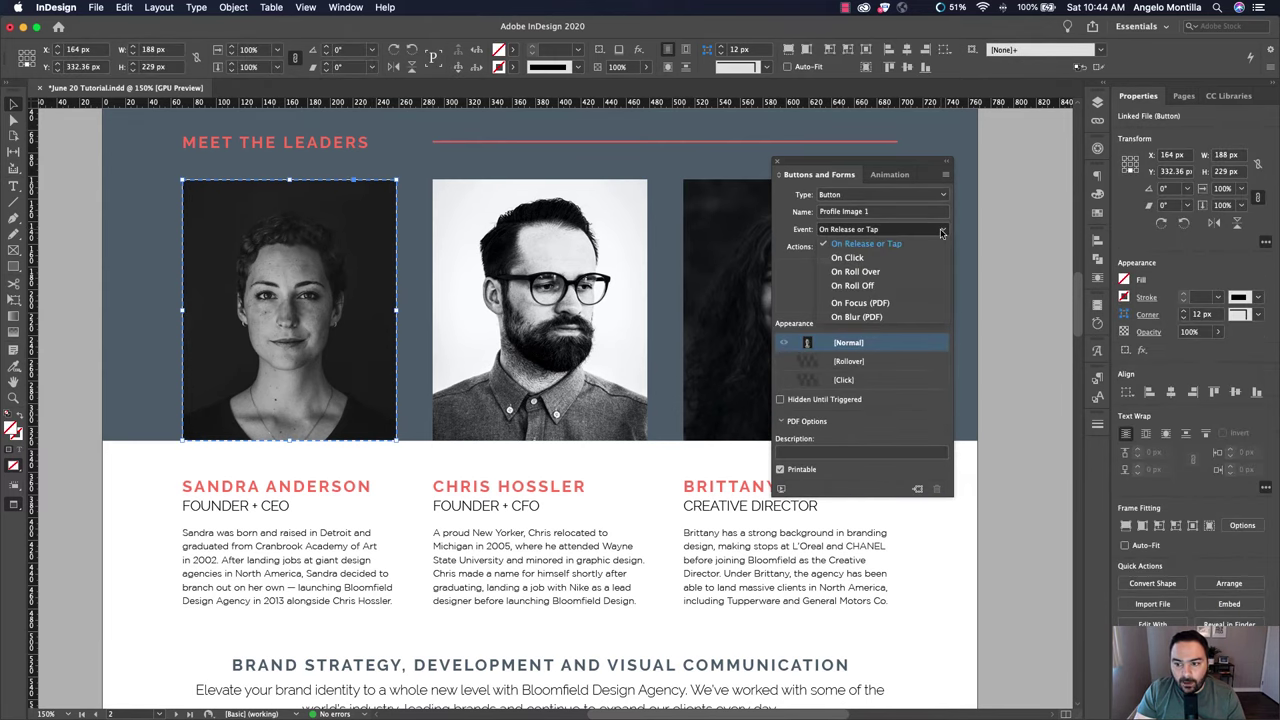
left_click(856, 271)
left_click(823, 246)
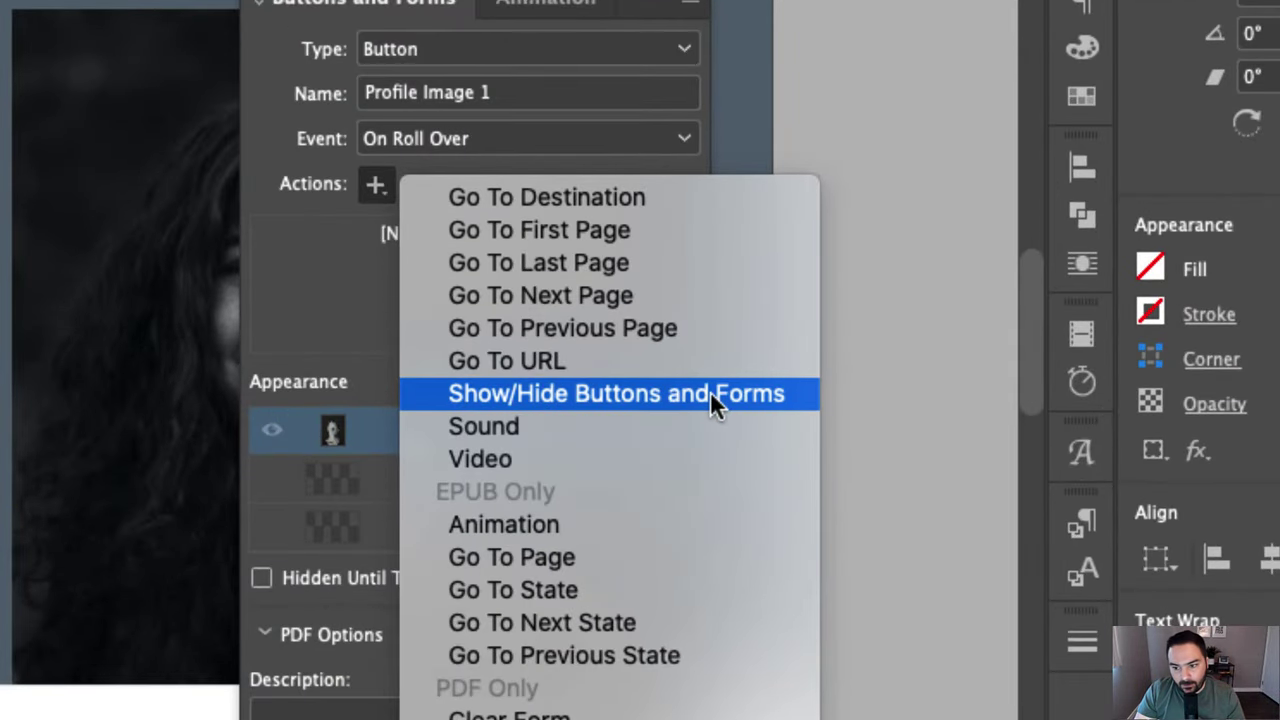
left_click(712, 394)
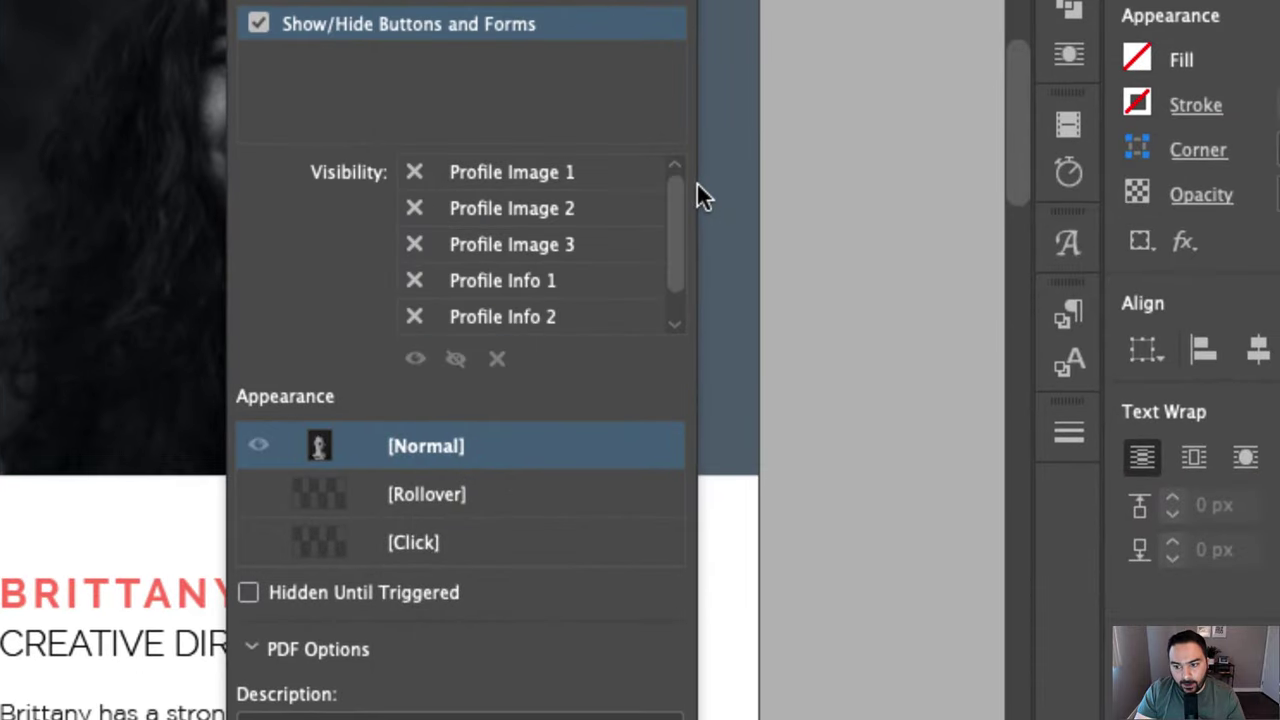
Make the Profile Image 1 action show Profile Info 1 and hide Profile Info 2 and Profile Info 3.
mouse_move(678, 200)
left_mouse_down()
mouse_move(669, 250)
mouse_move(669, 185)
mouse_move(679, 290)
mouse_move(683, 176)
left_mouse_up()
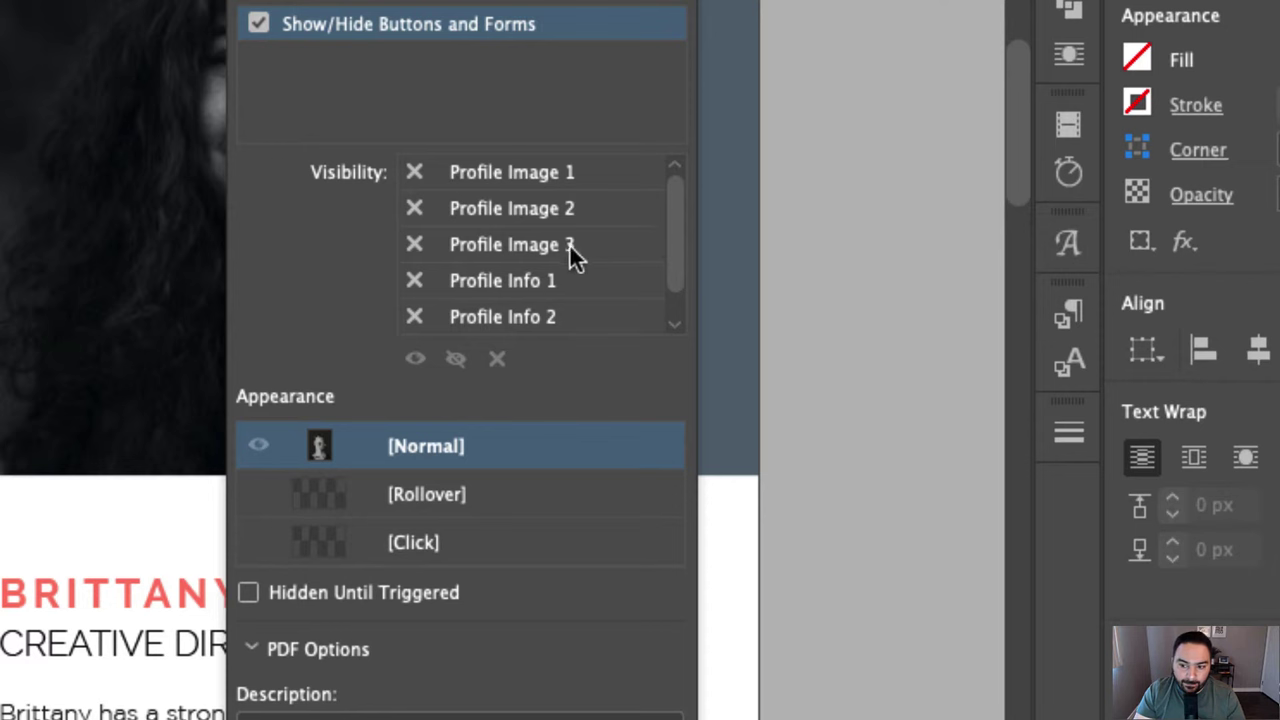
scroll(672, 257, "down", 1)
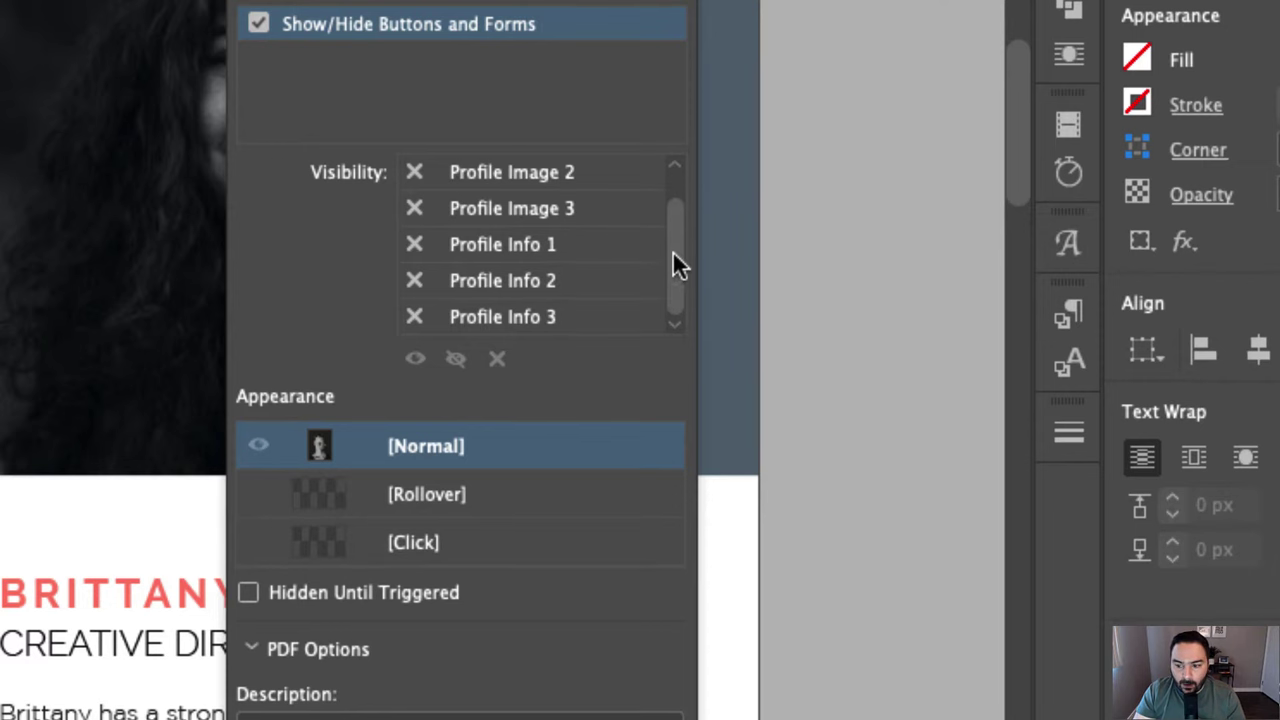
left_click(415, 248)
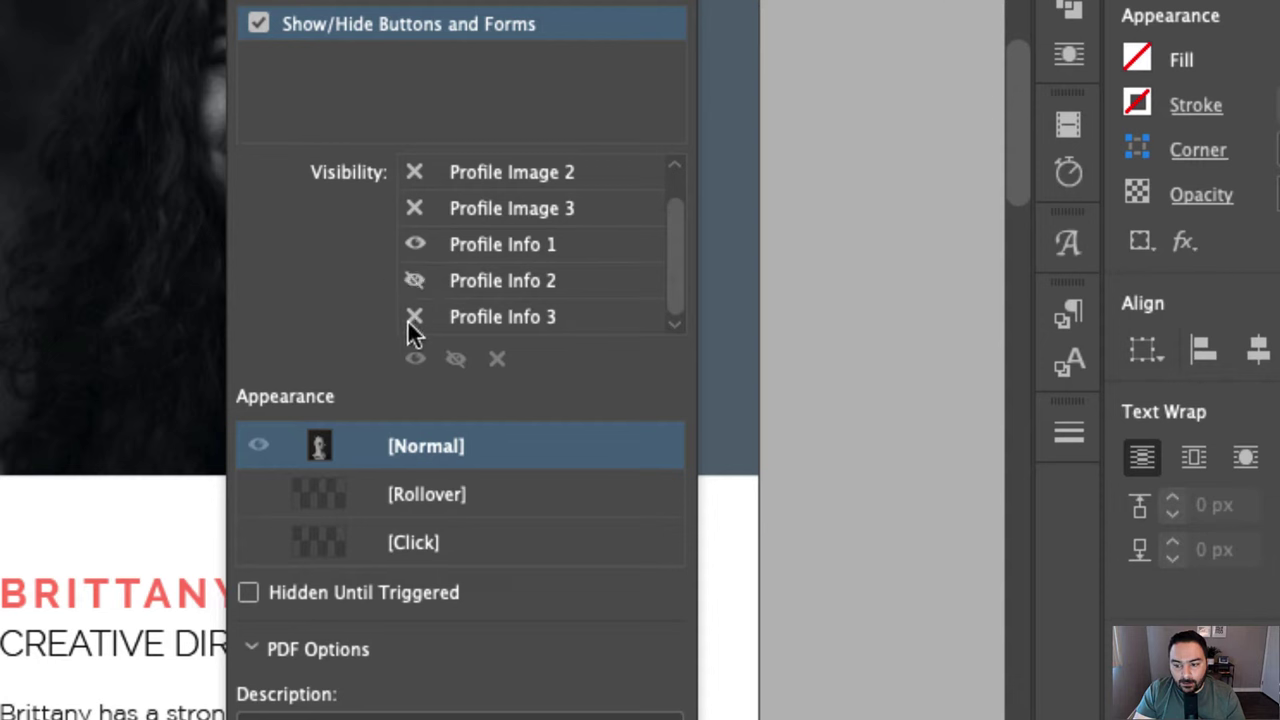
left_click(479, 318)
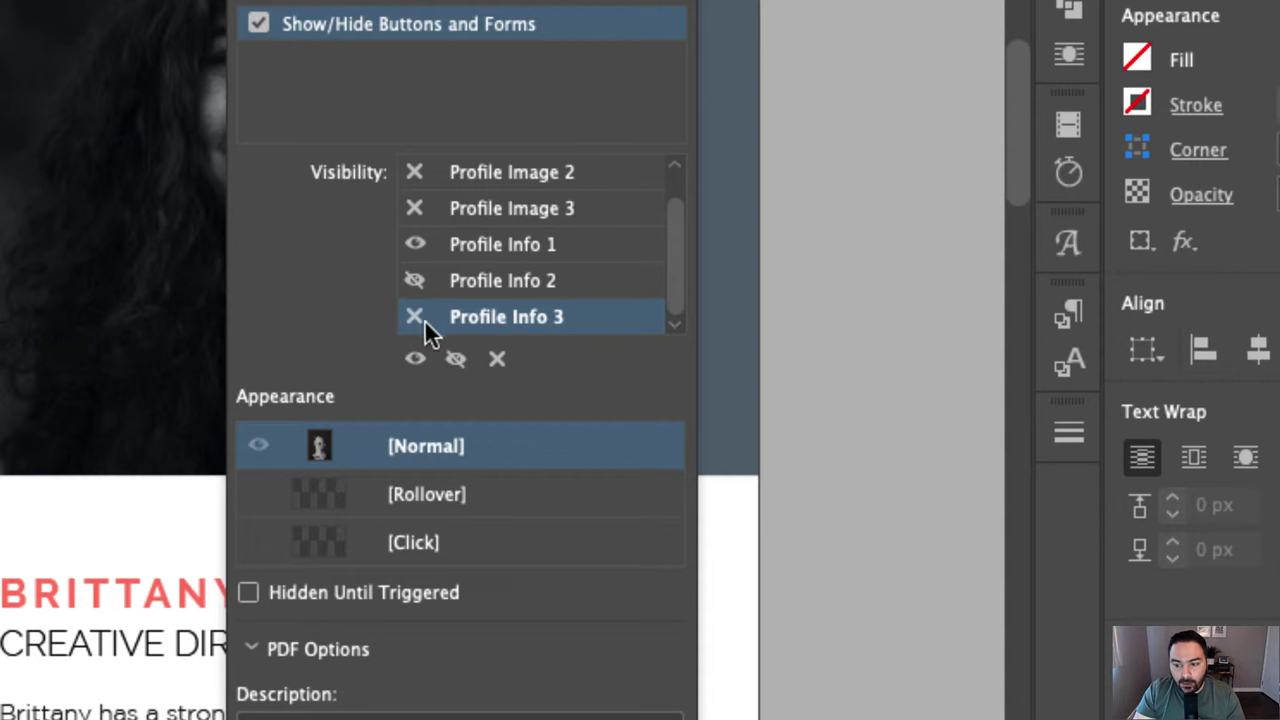
left_click(414, 316)
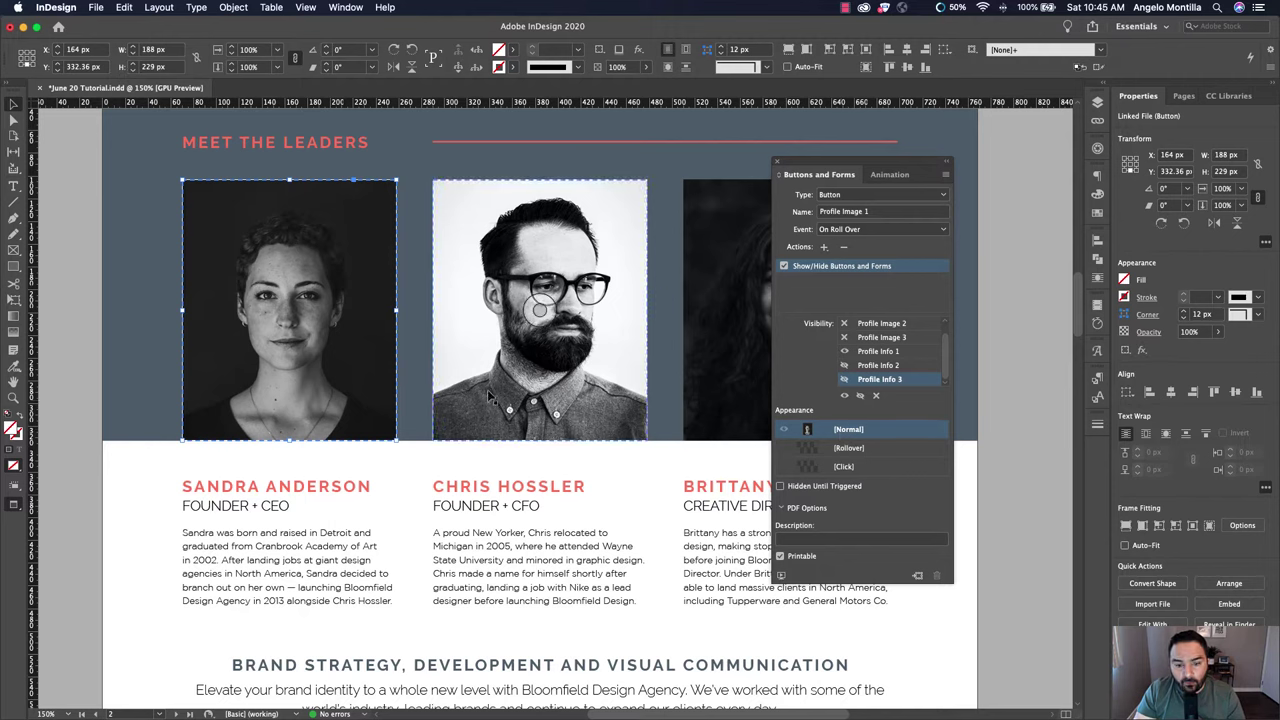
Add a Rollover state to the Profile Image 1 button and set its Normal state portrait to 70% opacity.
left_click(857, 450)
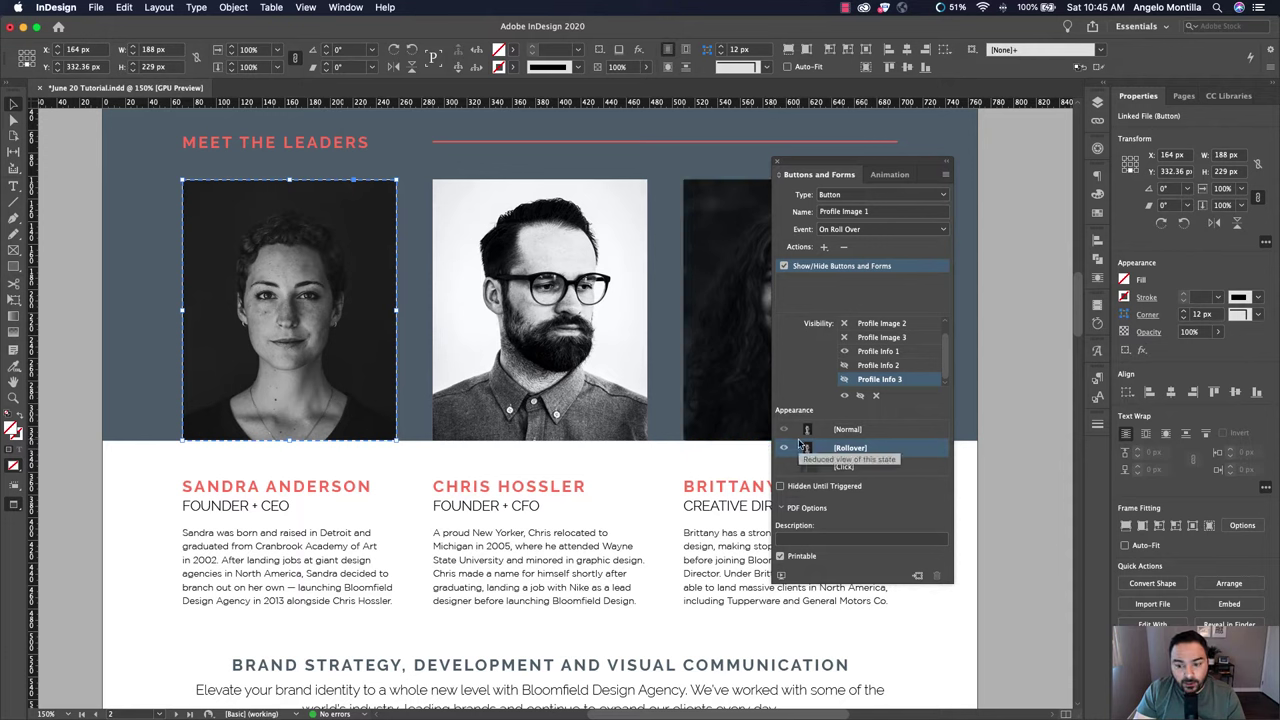
left_click(846, 430)
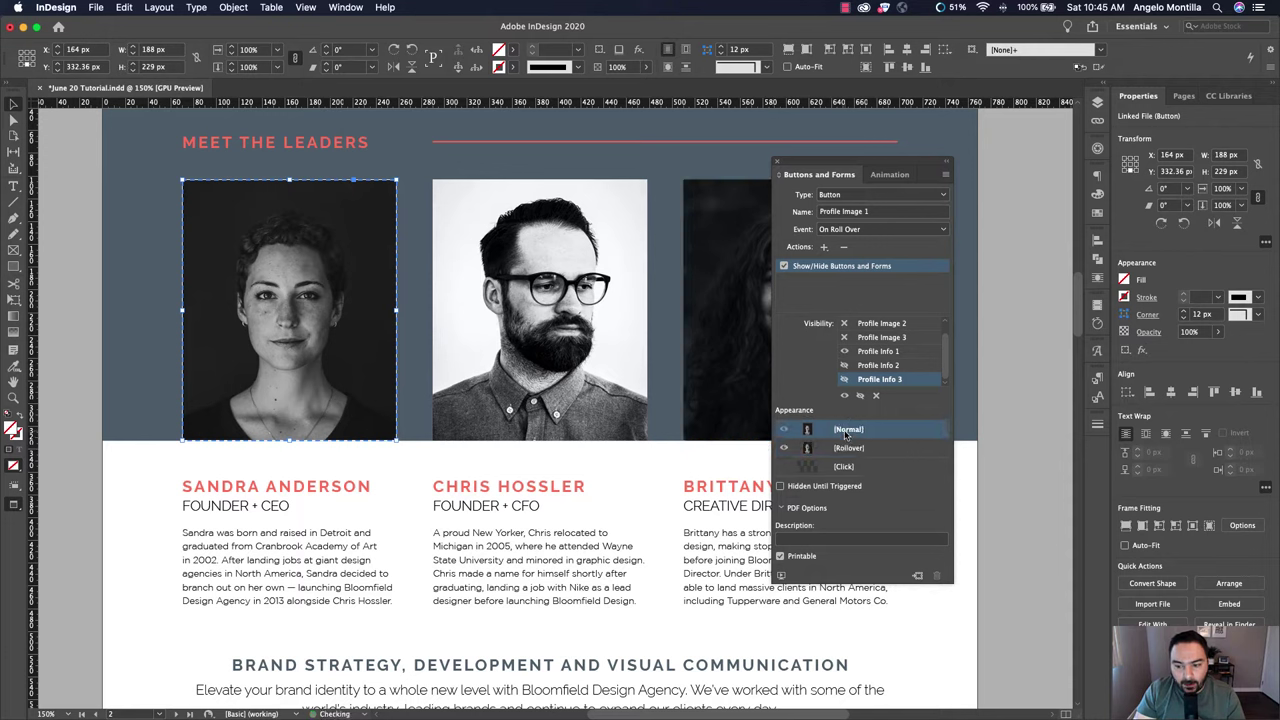
double_click(368, 284)
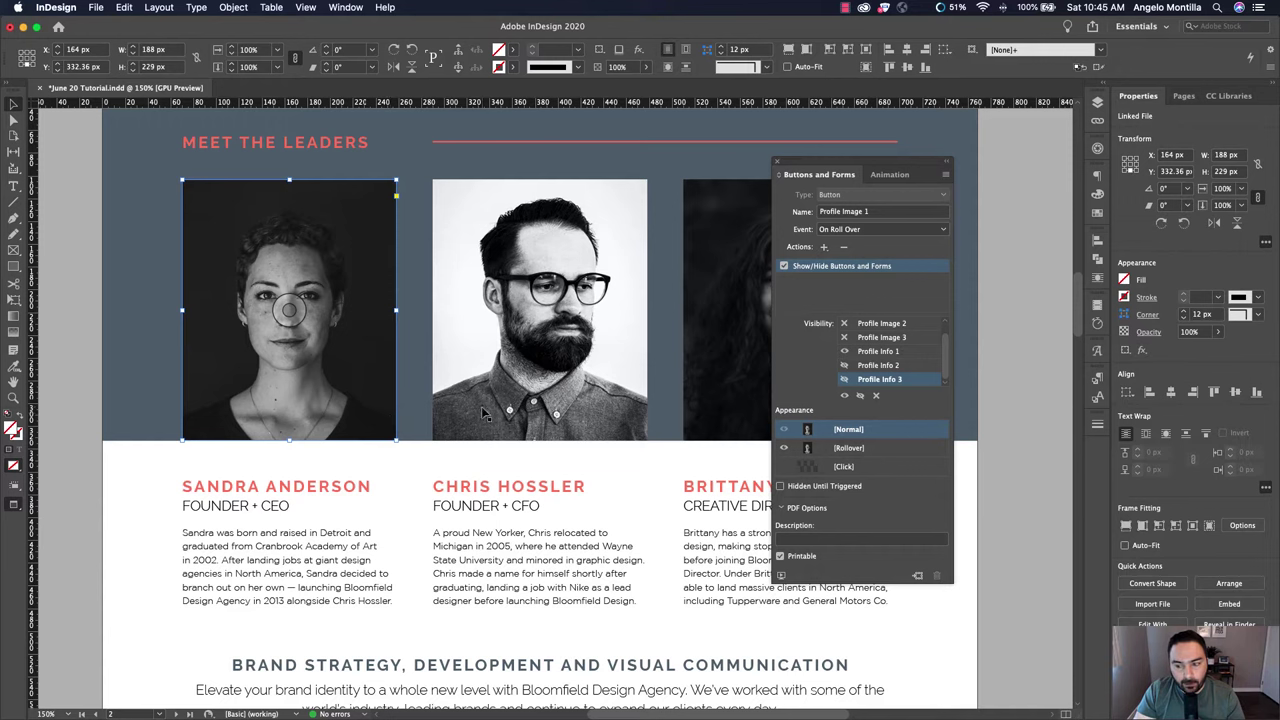
left_click_drag(1215, 347, 1198, 351)
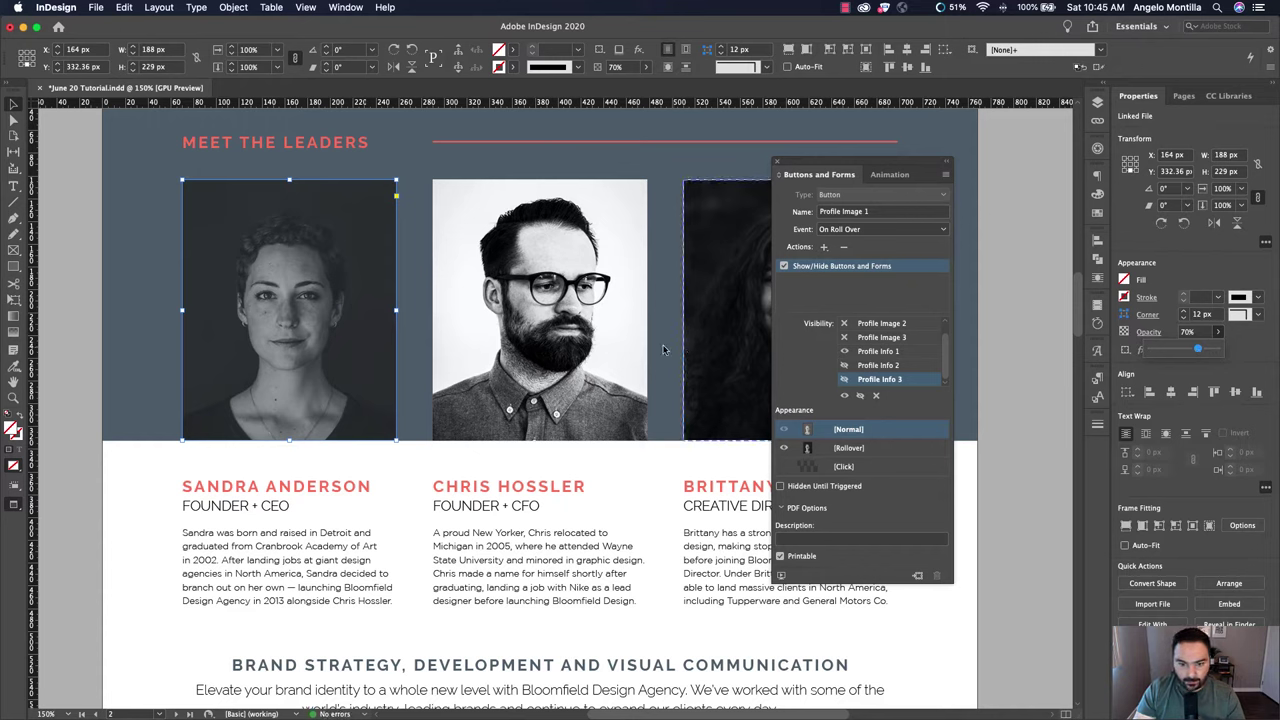
left_click(848, 448)
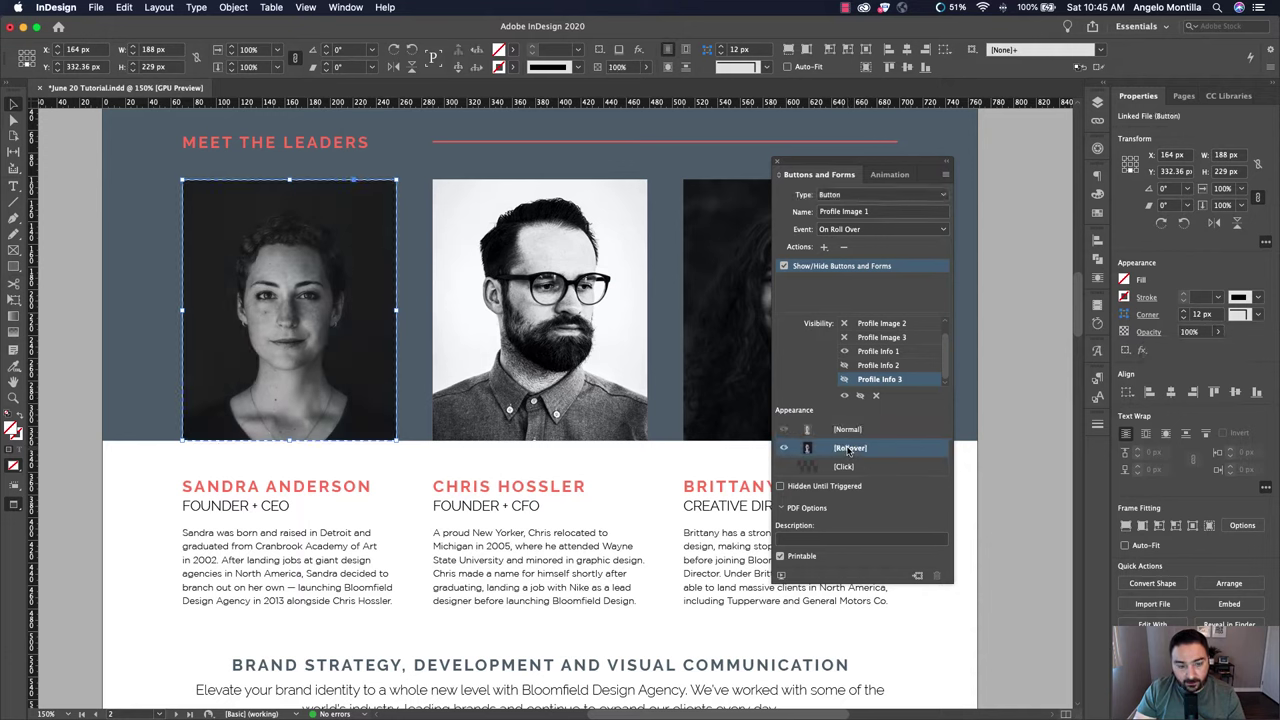
left_click(852, 432)
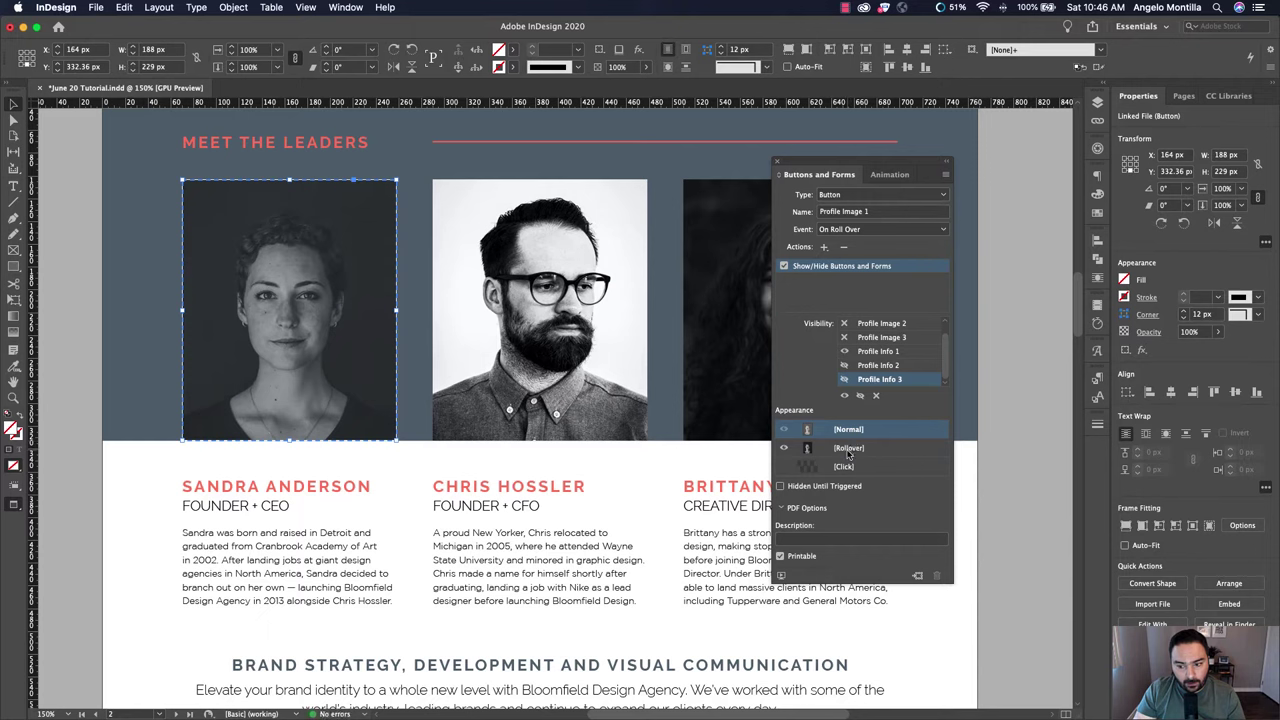
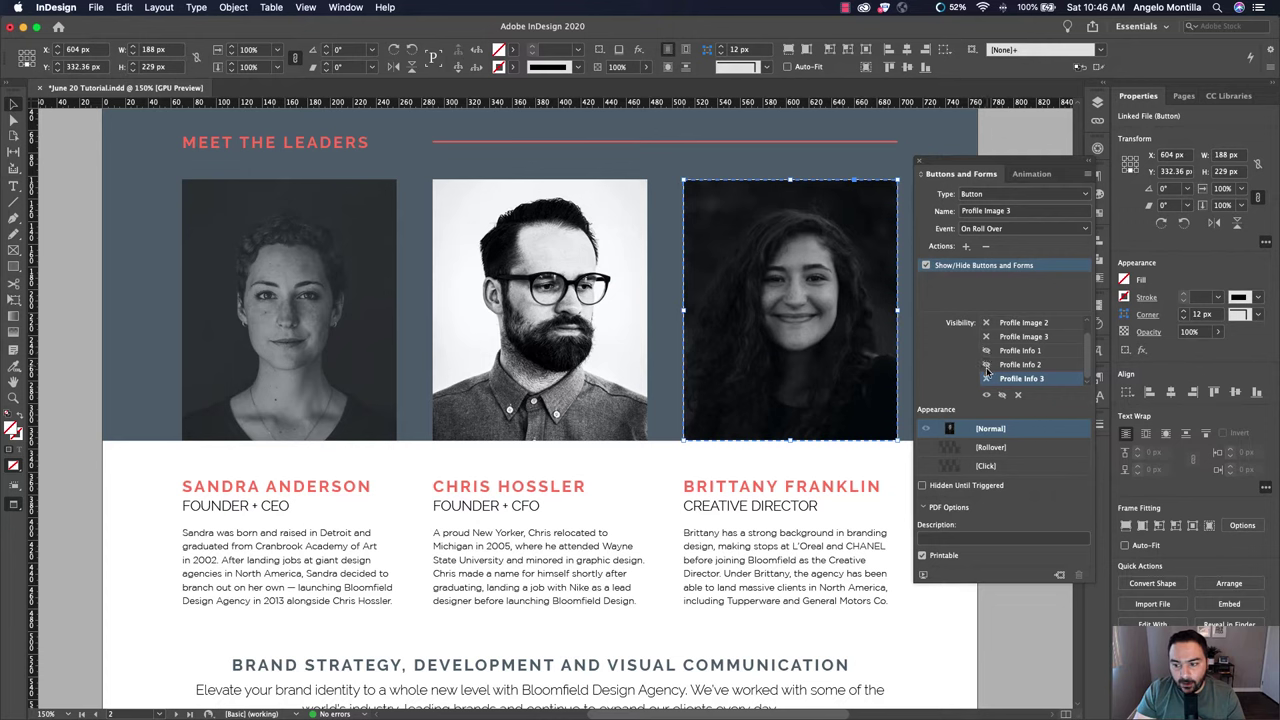
Make the Show/Hide action of the Profile Image 3 button show Profile Info 3.
left_click(986, 379)
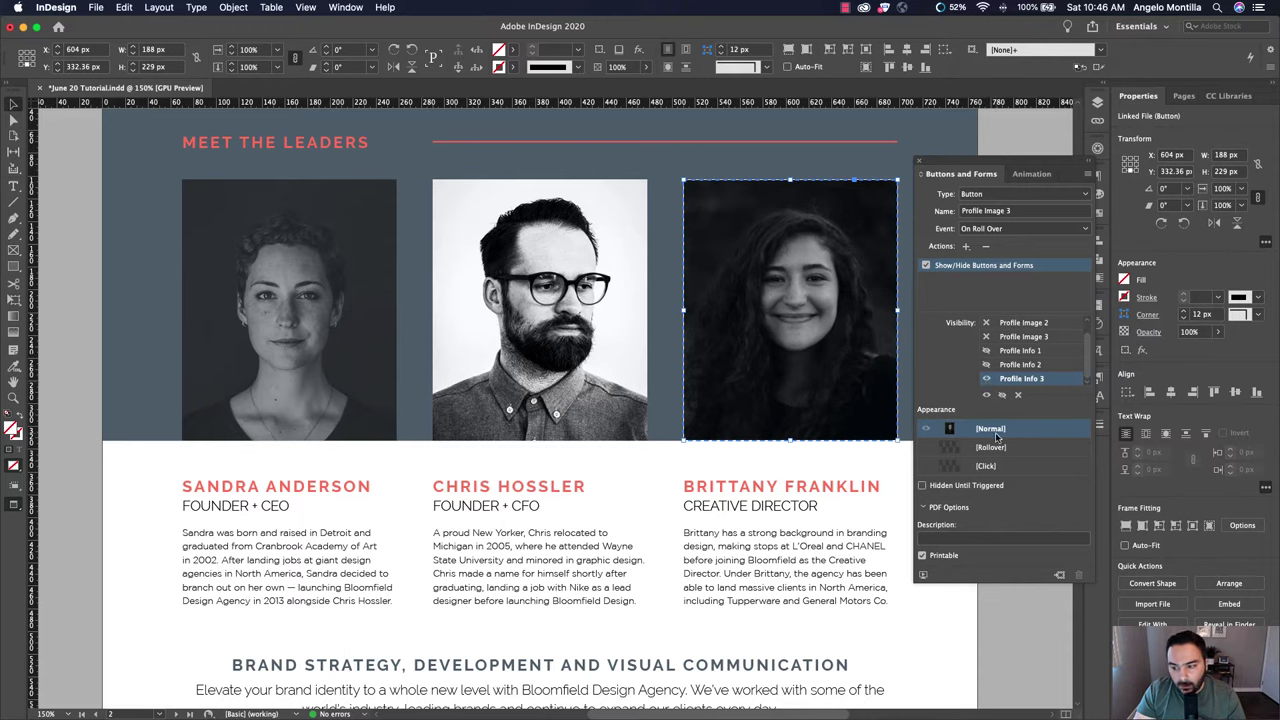
Add a Rollover state to the Profile Image 2 button, set its Normal state portrait to 69% opacity and compare both states.
left_click(612, 322)
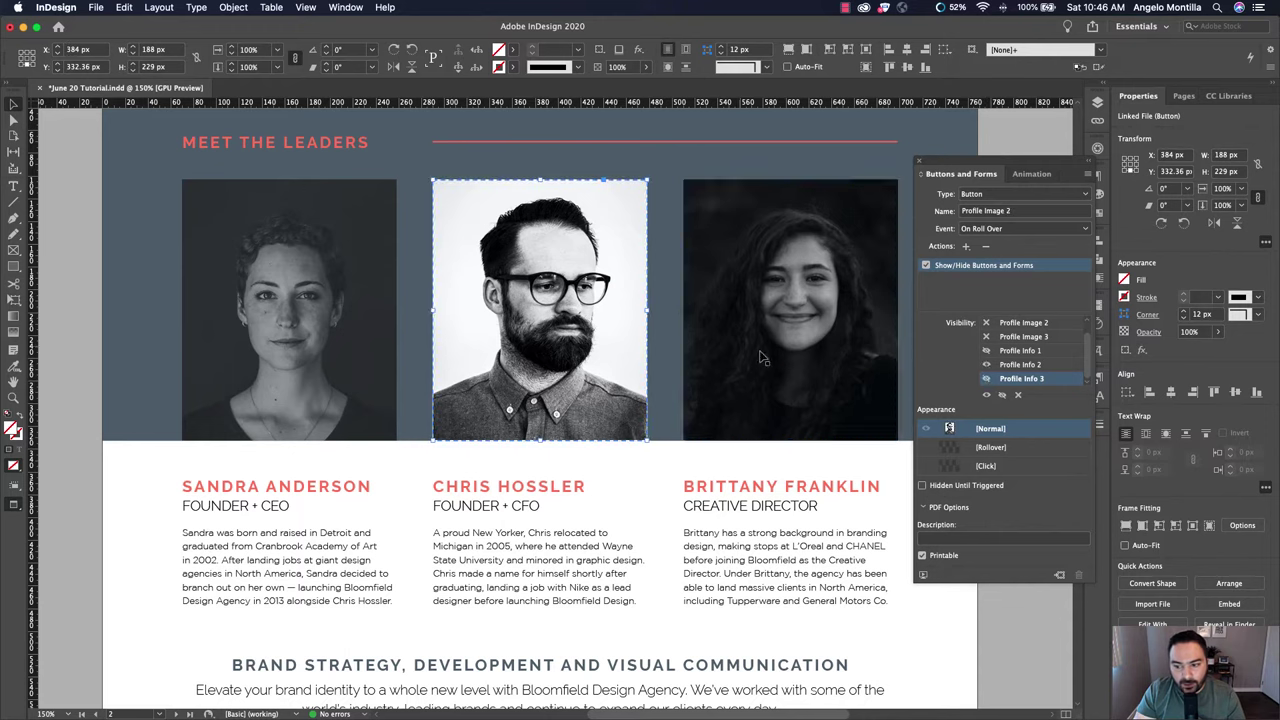
left_click(992, 448)
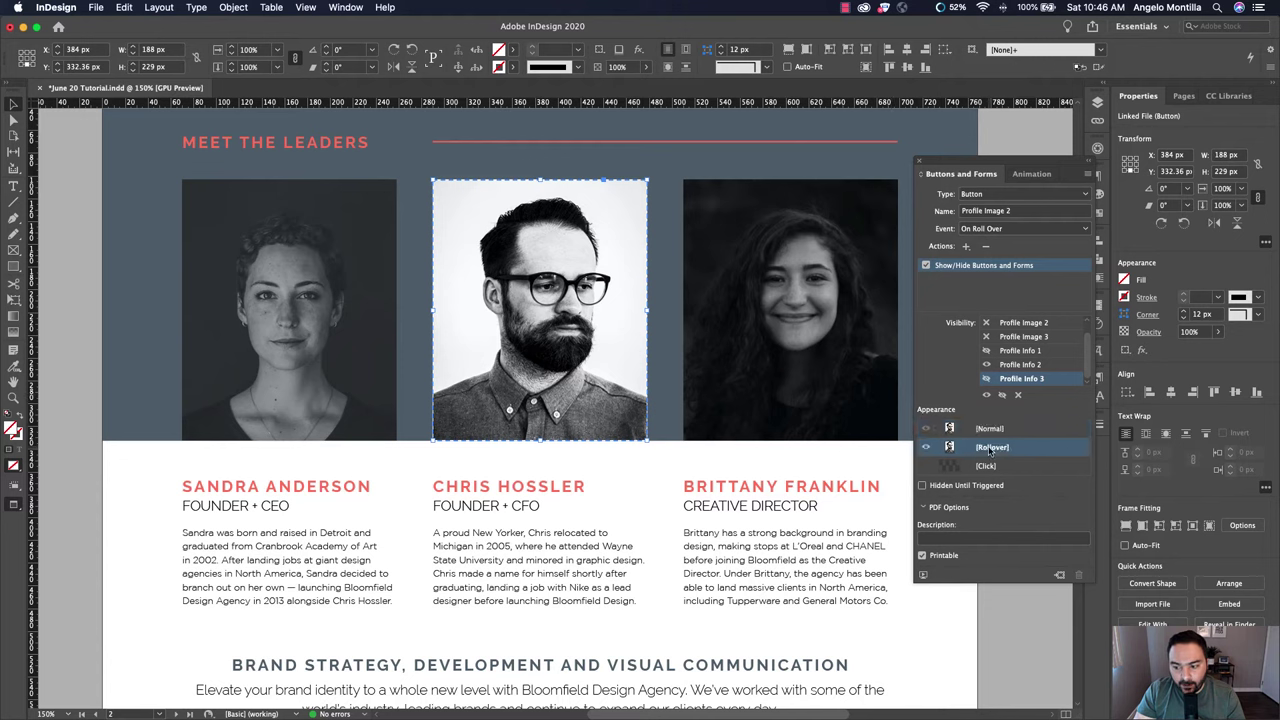
left_click(995, 431)
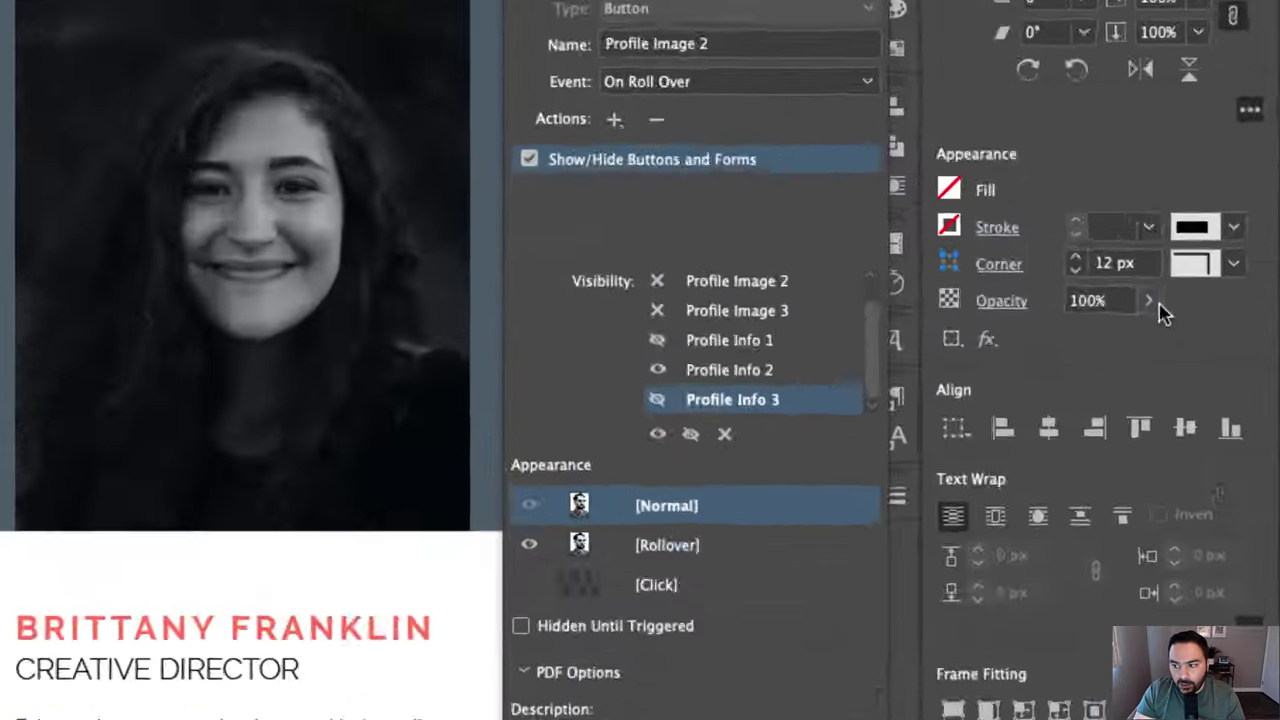
left_click(1218, 331)
left_click_drag(1112, 325, 1049, 332)
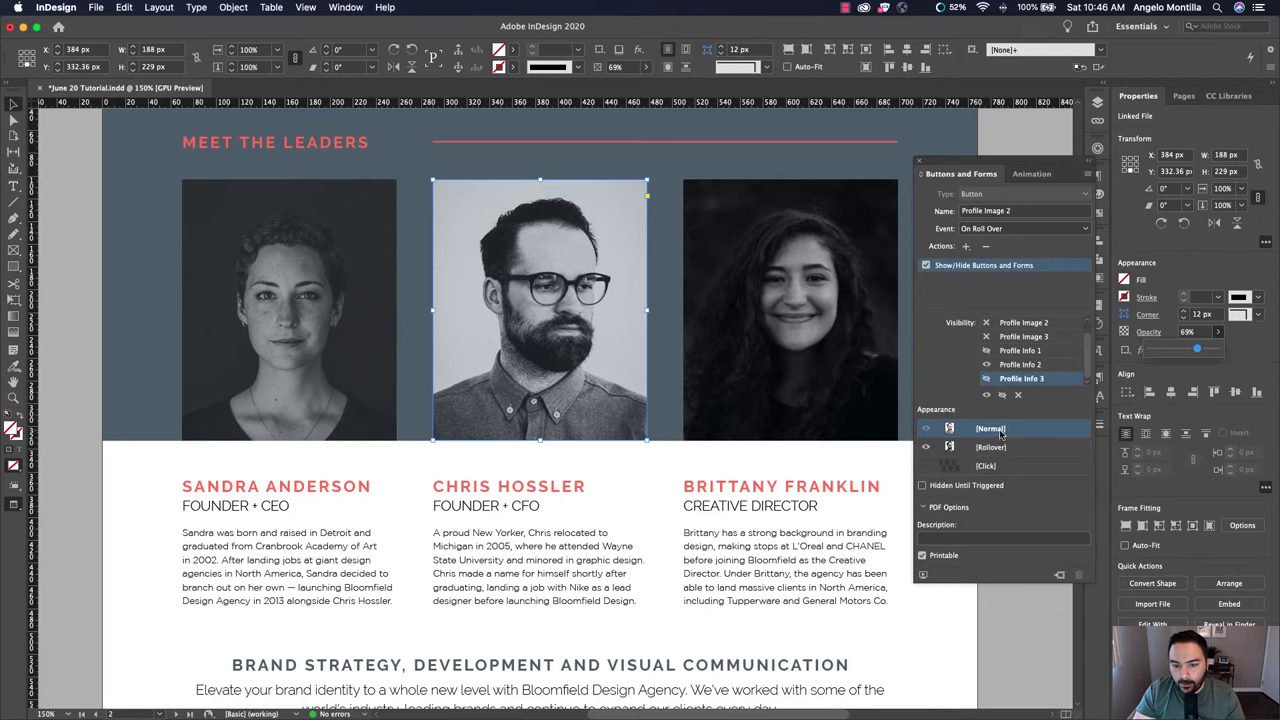
left_click(985, 450)
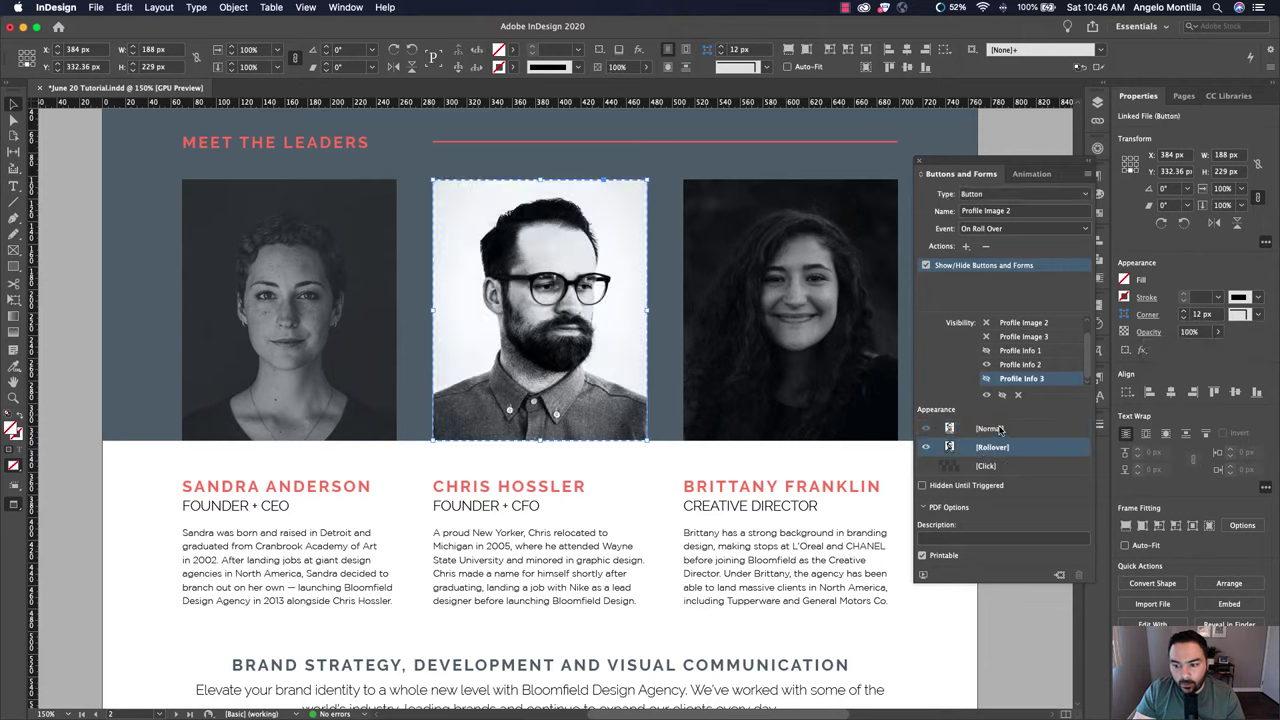
left_click(994, 430)
left_click(986, 450)
left_click(994, 430)
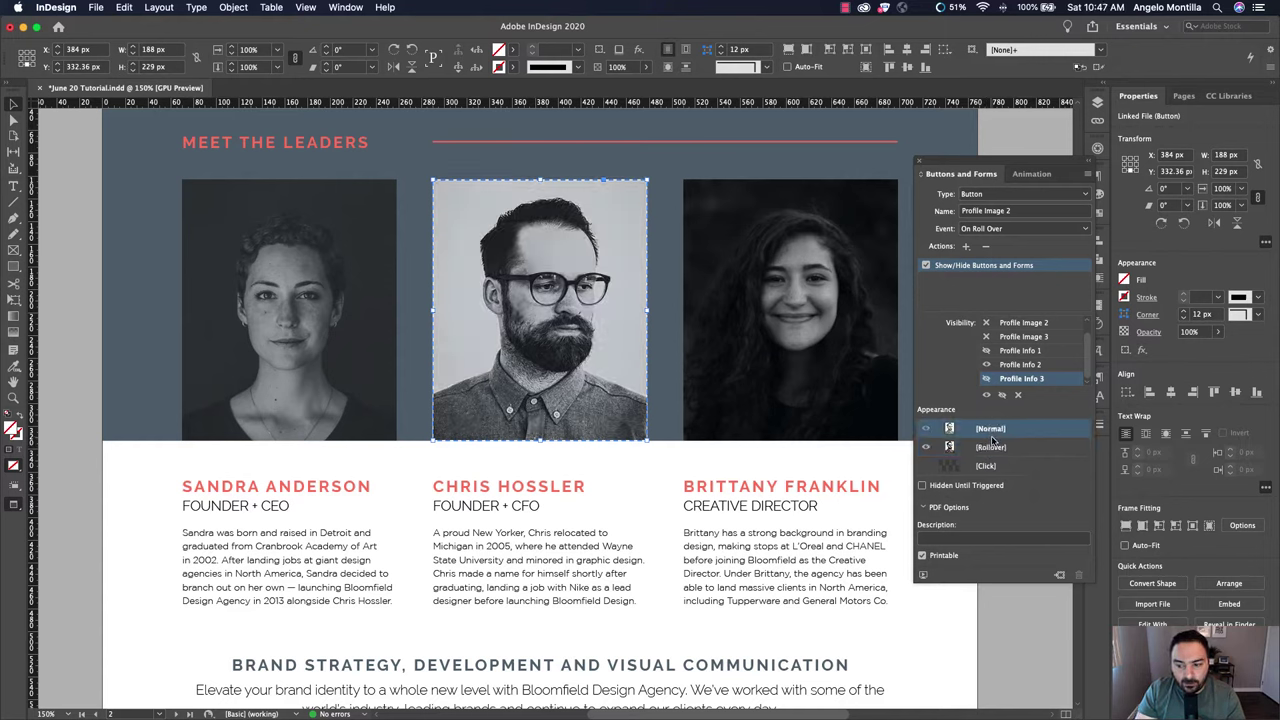
Add a Rollover state to the Profile Image 3 button and set its Normal state portrait to 70% opacity, checking both states.
left_click(790, 310)
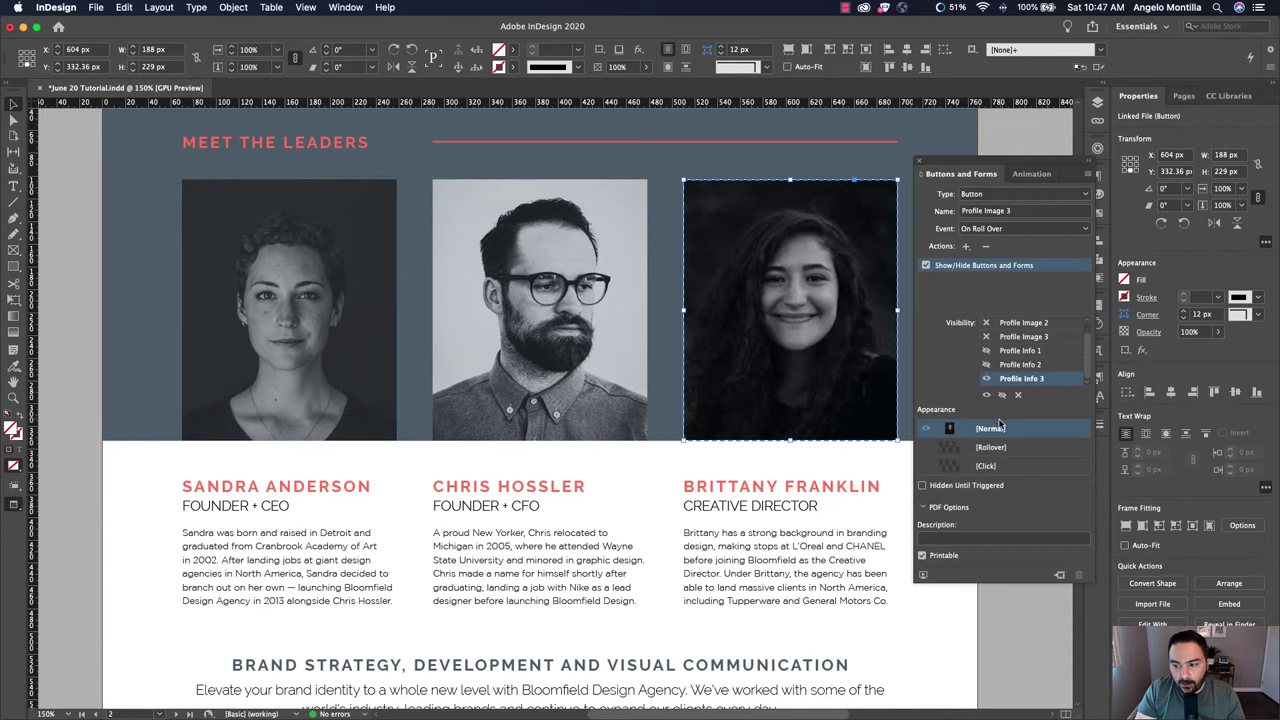
left_click(989, 450)
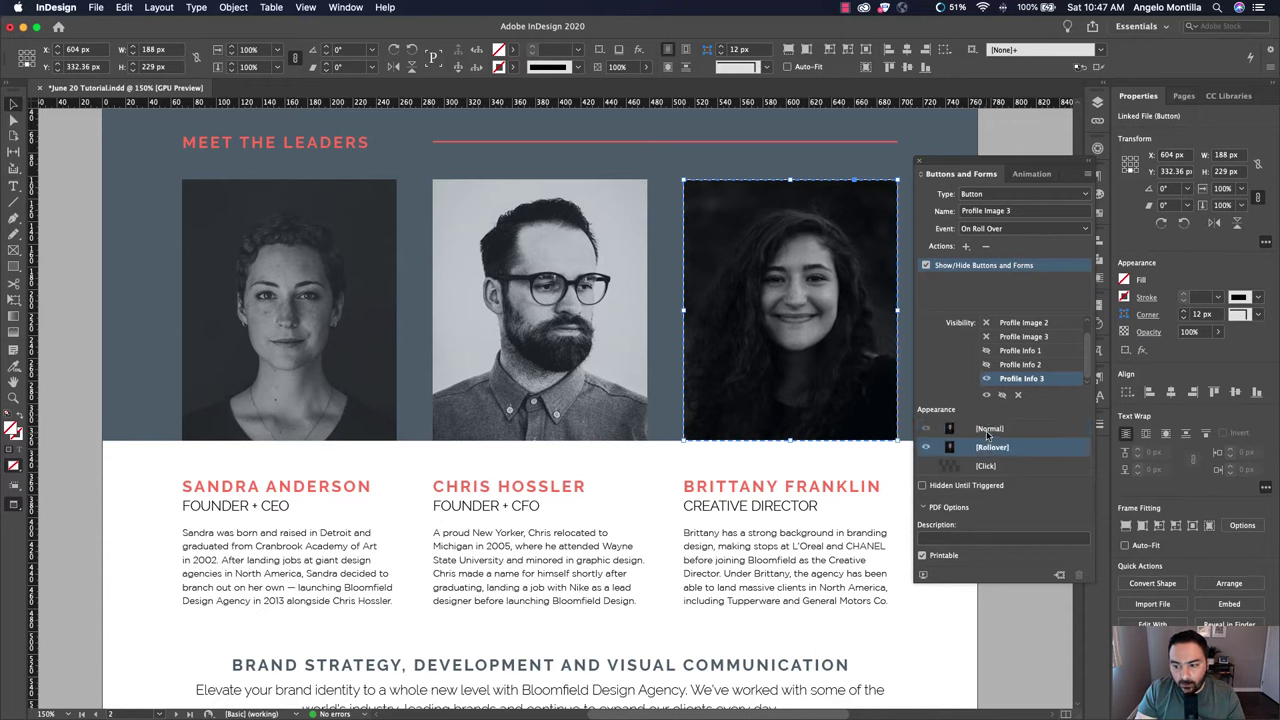
left_click(988, 430)
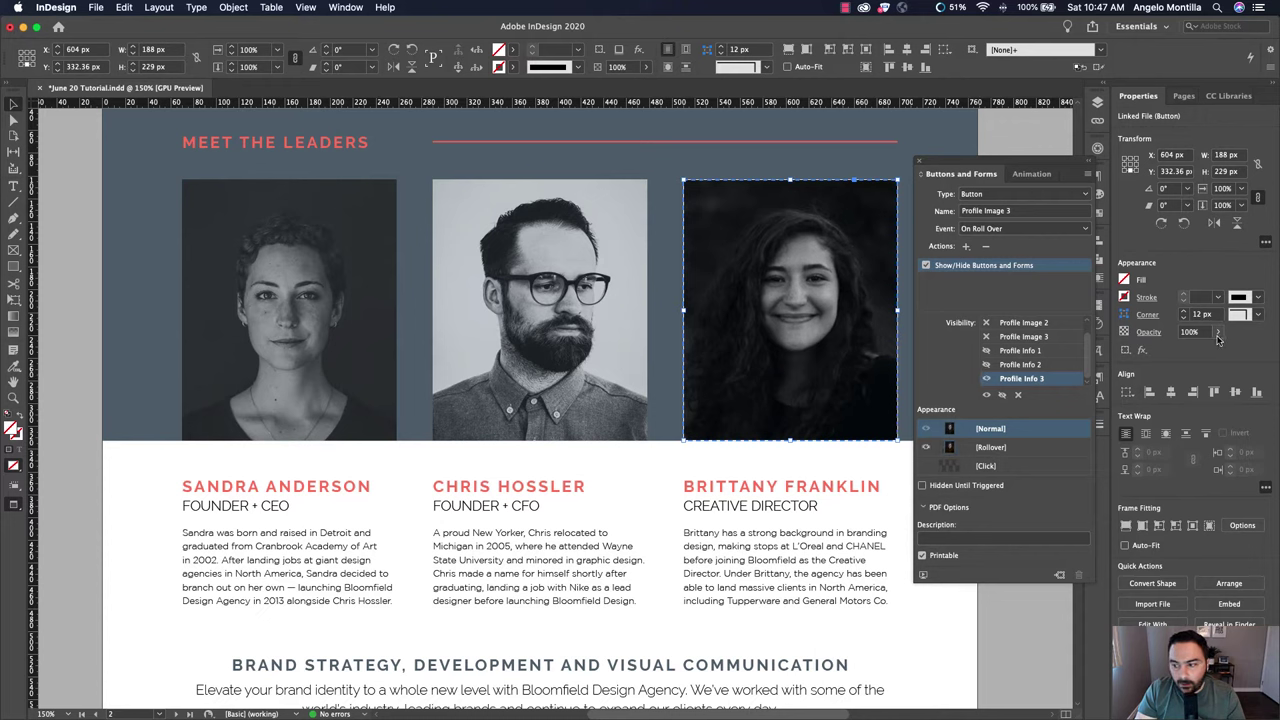
left_click(791, 310)
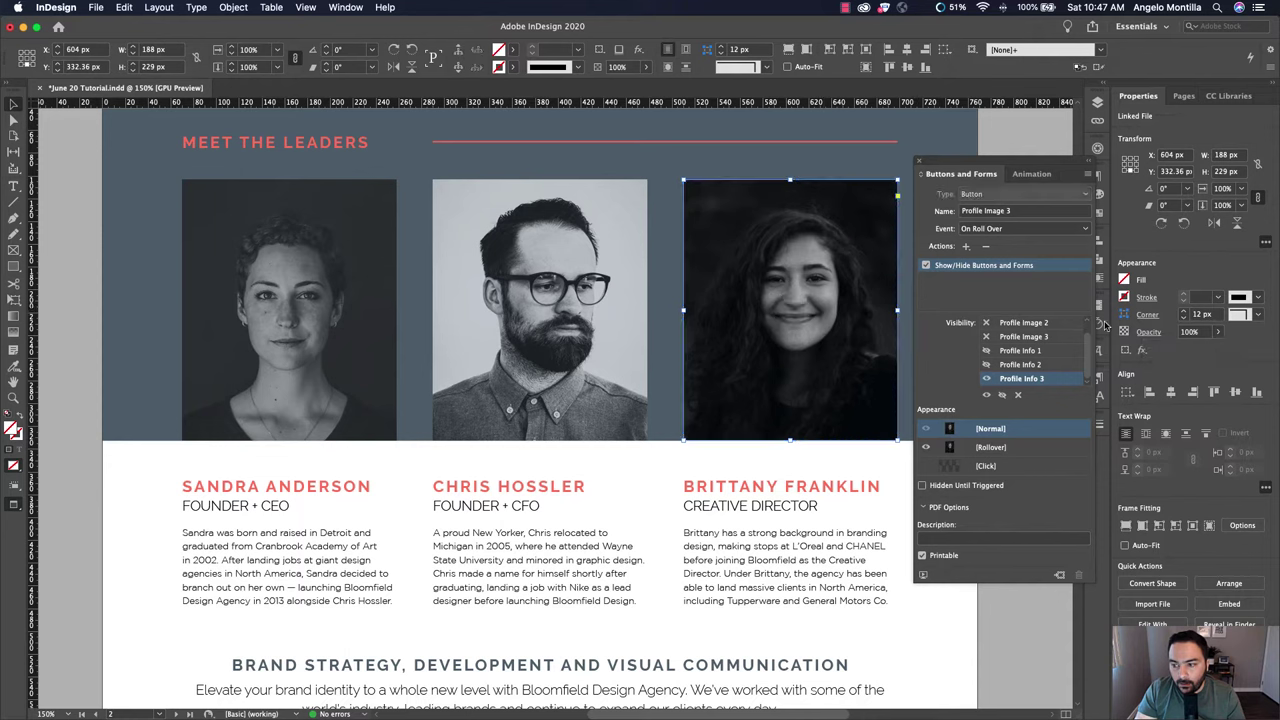
left_click(1218, 332)
left_click_drag(1218, 352, 1197, 352)
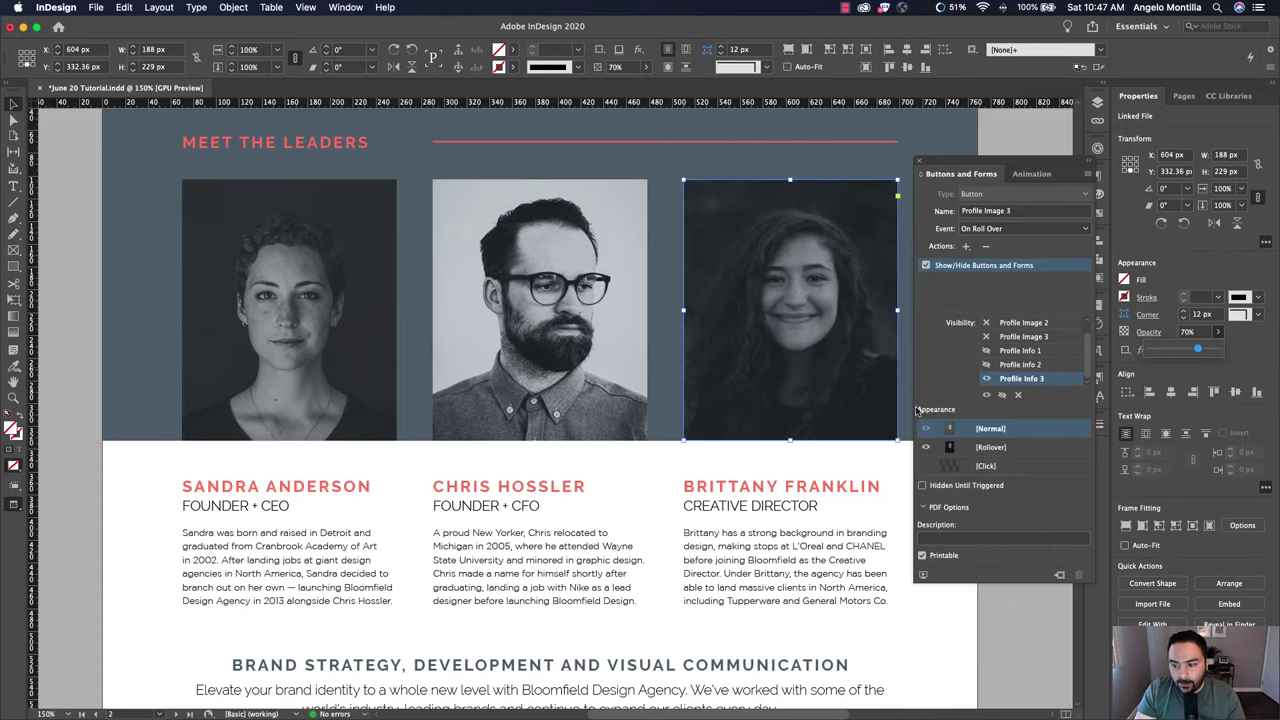
left_click(988, 447)
left_click(993, 429)
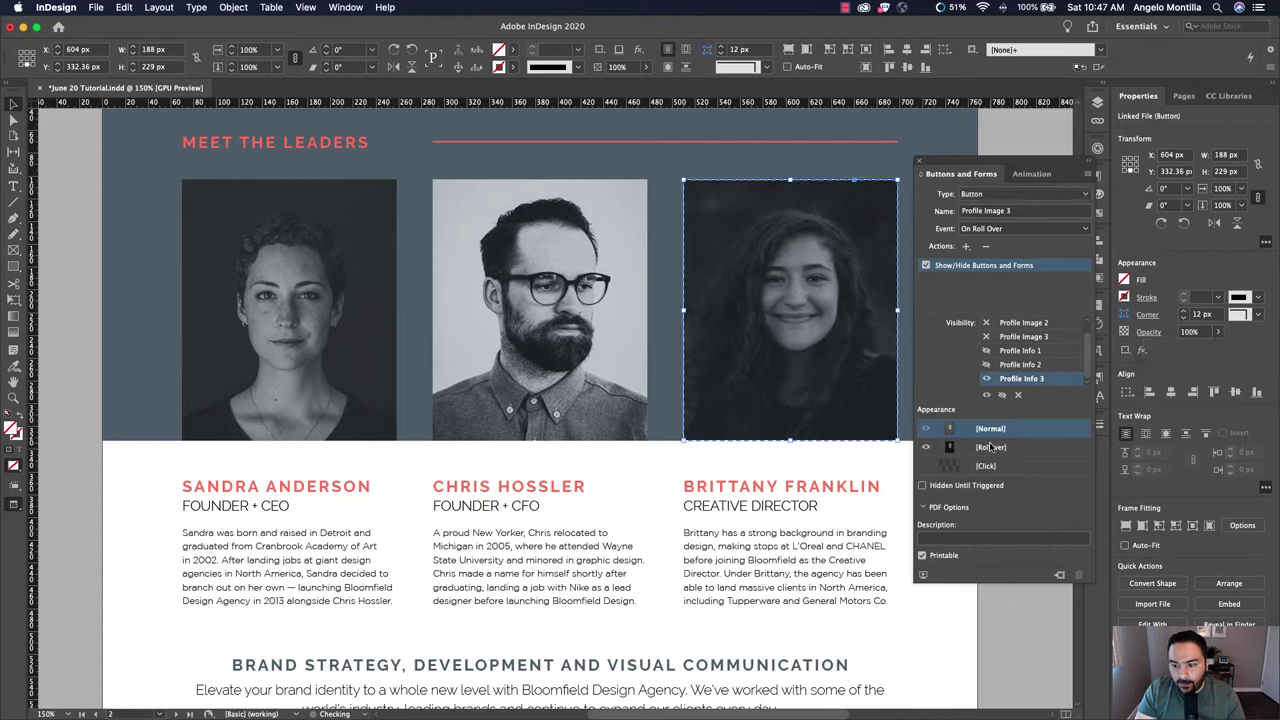
left_click(991, 448)
left_click(991, 430)
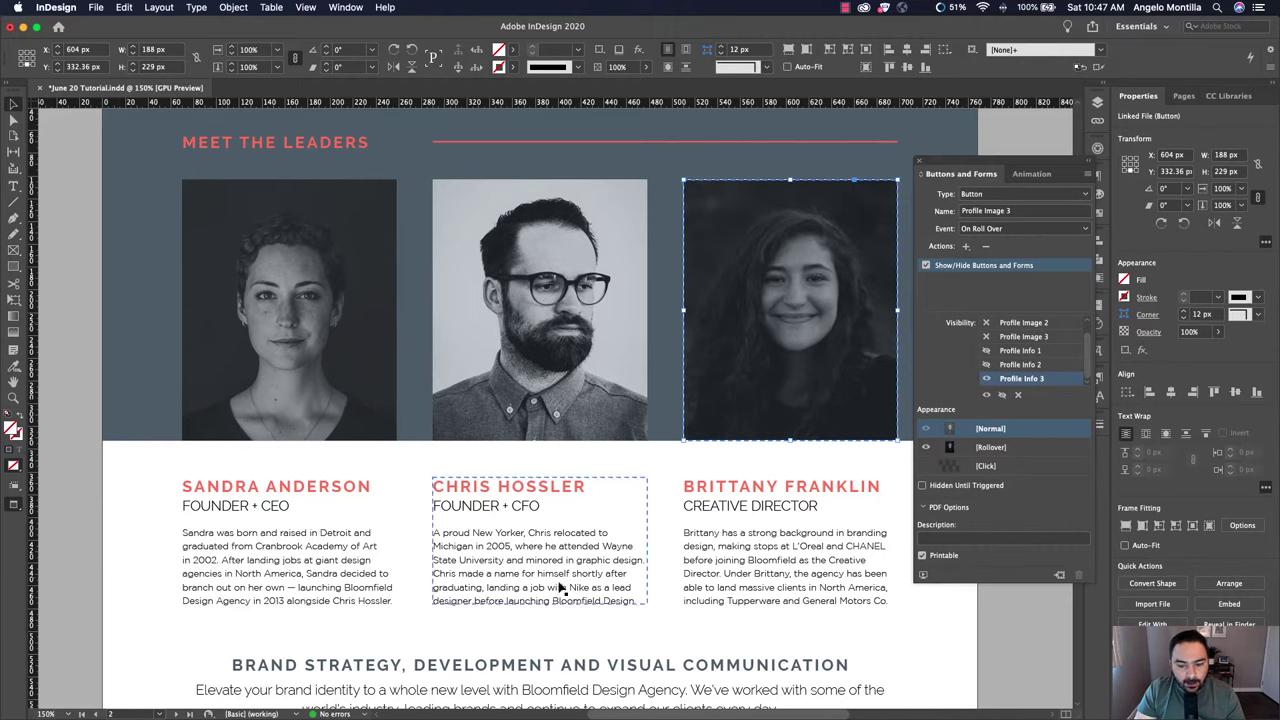
Make the Profile Info 1, Profile Info 2 and Profile Info 3 buttons hidden until triggered.
left_click(350, 555)
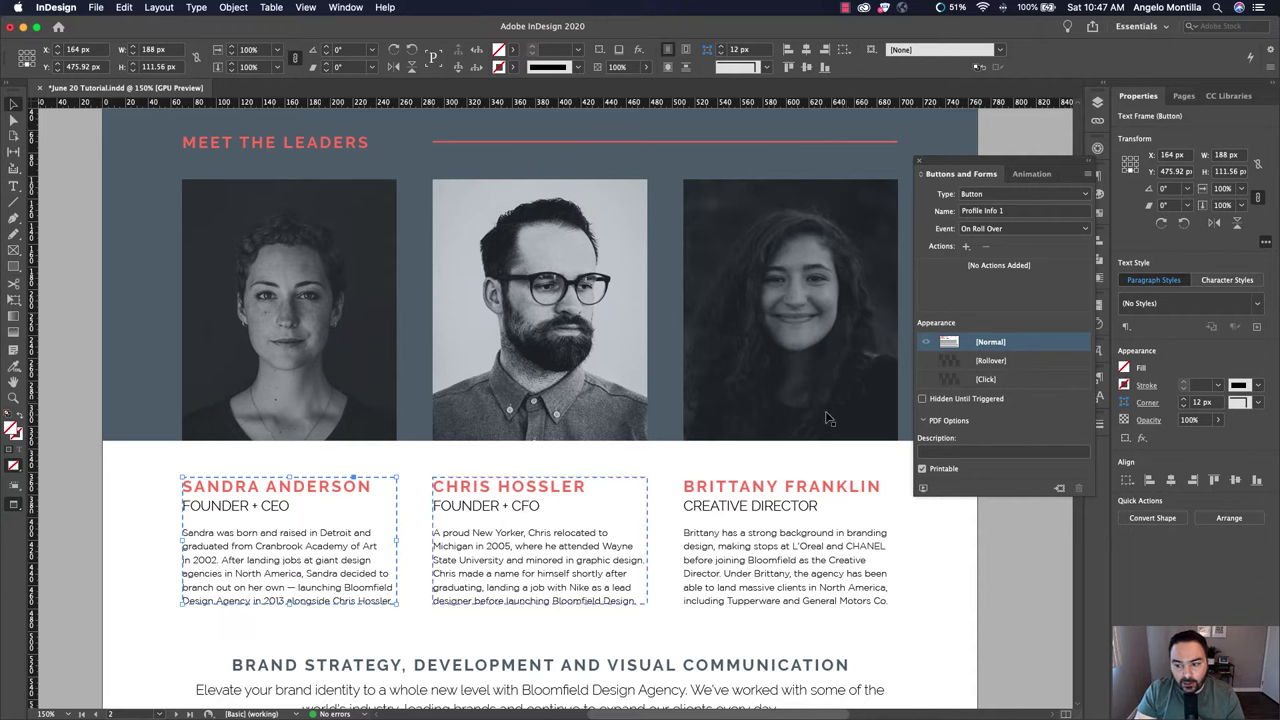
left_click(932, 401)
left_click(922, 400)
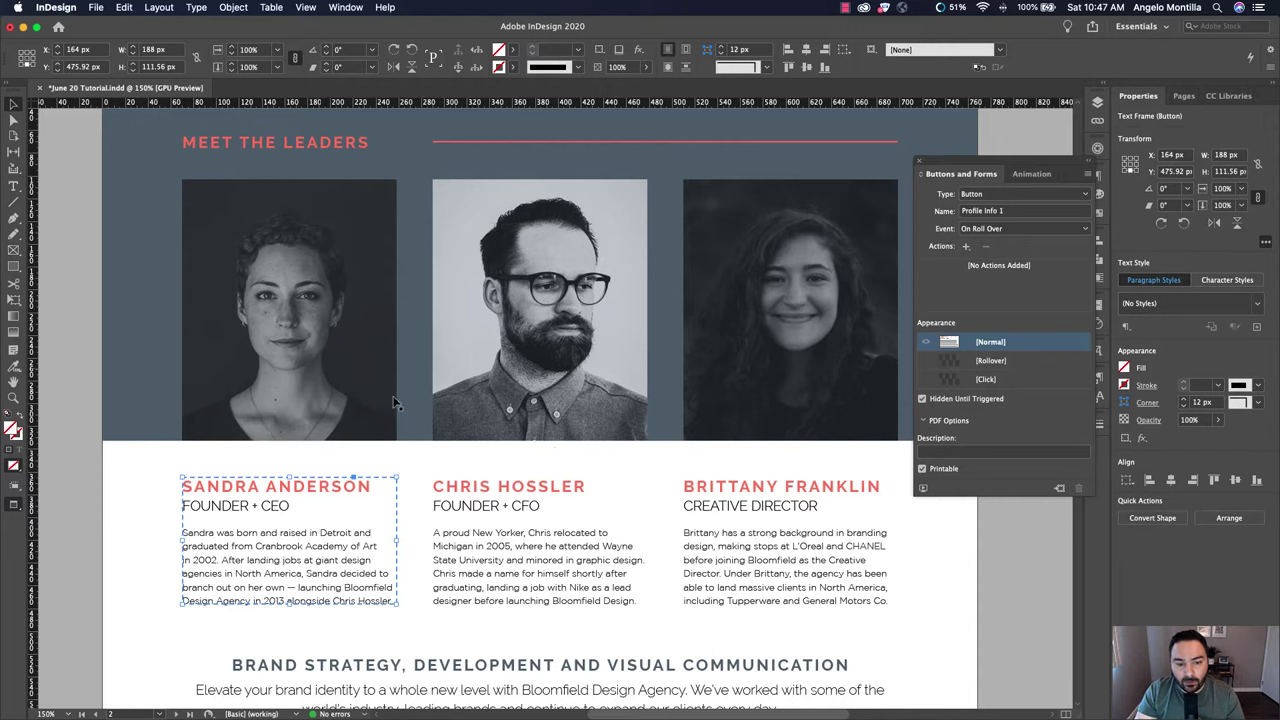
left_click(532, 531)
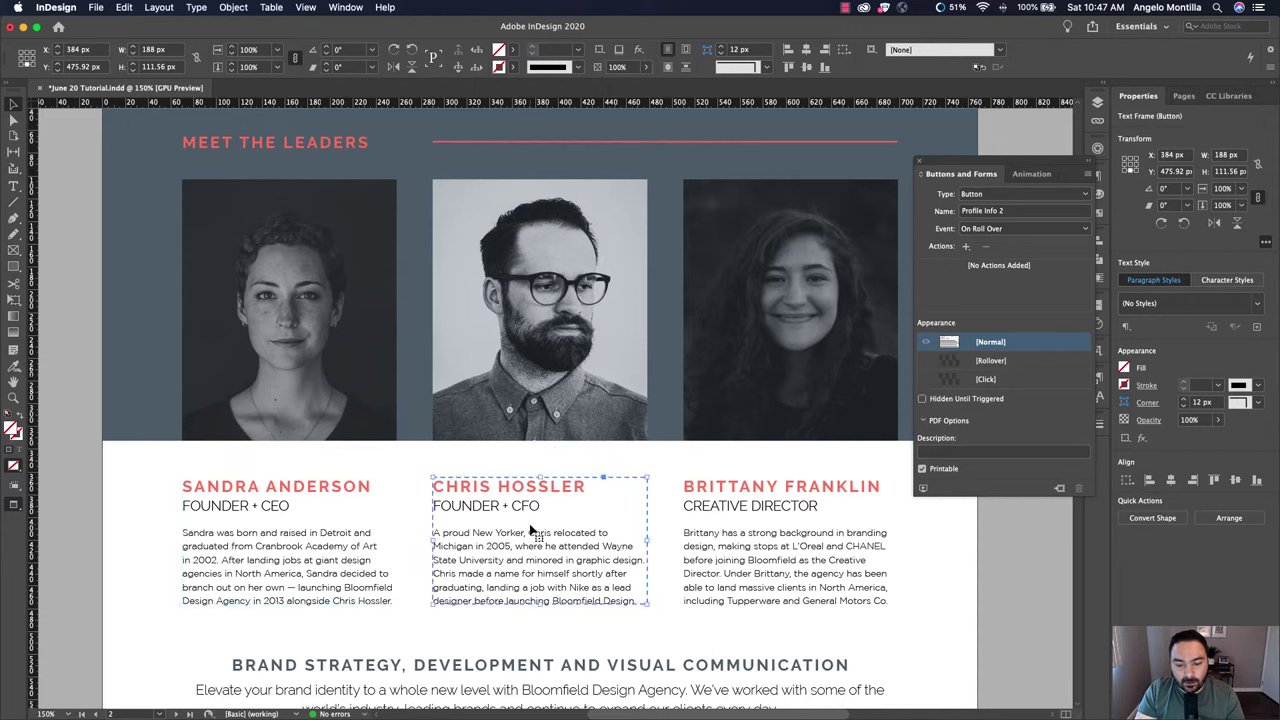
left_click(922, 399)
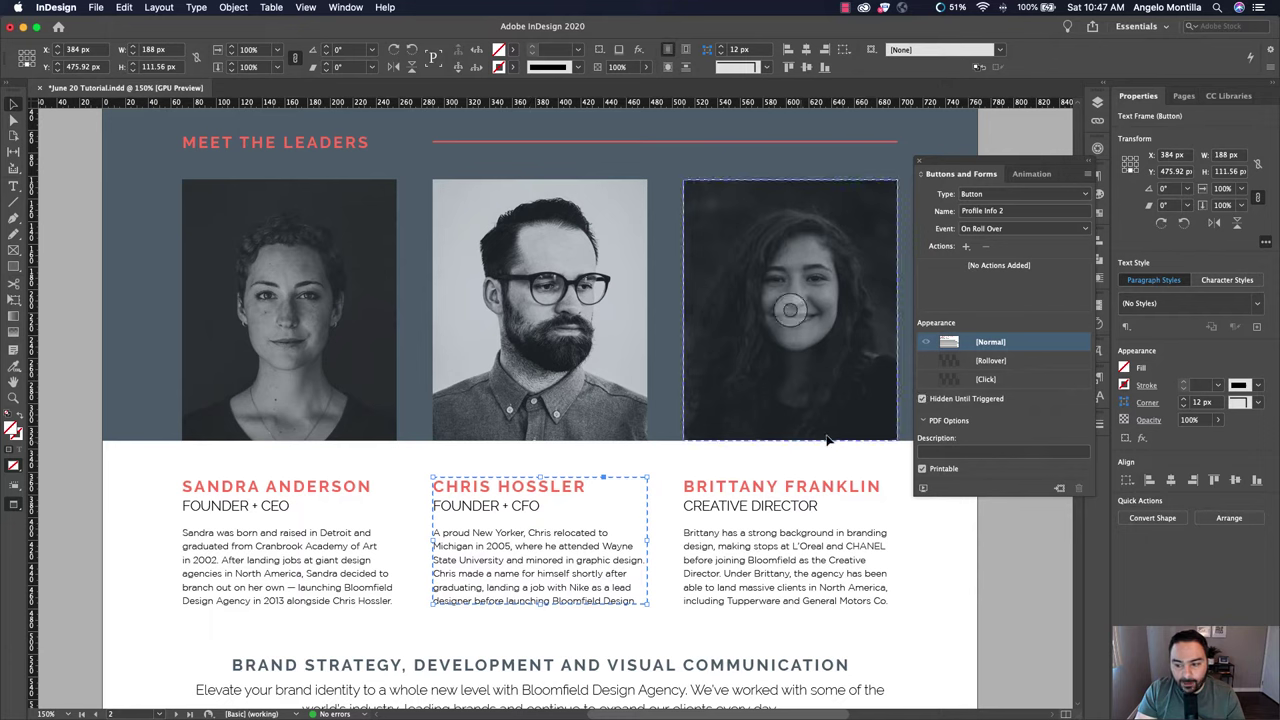
left_click(735, 525)
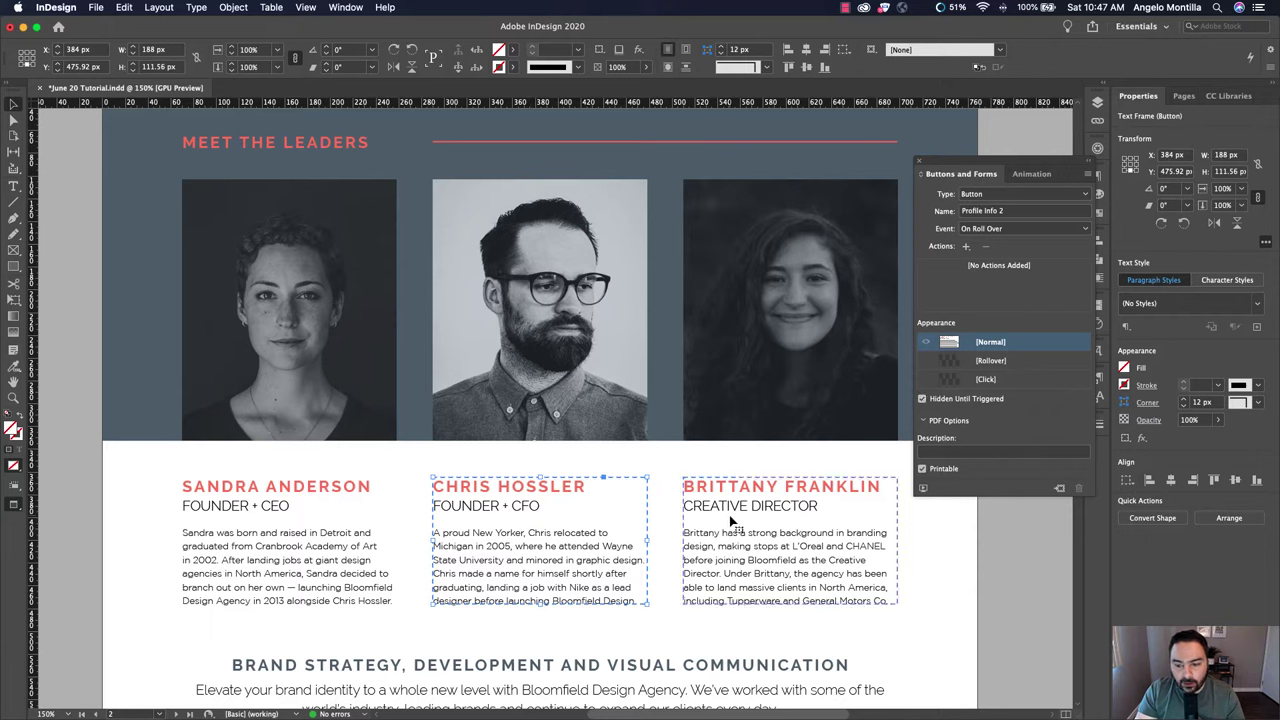
left_click(922, 399)
left_click(91, 315)
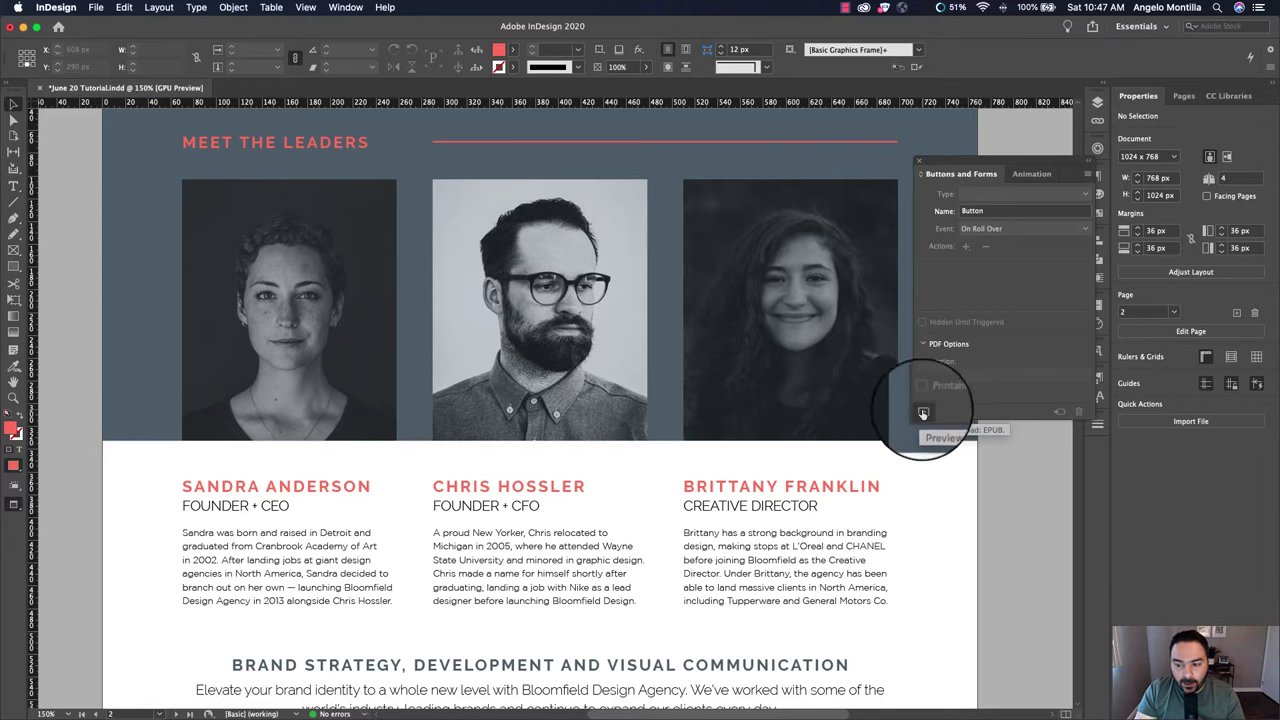
Preview the page's interactivity, test the rollover effect on the leader portraits, and close the preview.
left_click(922, 413)
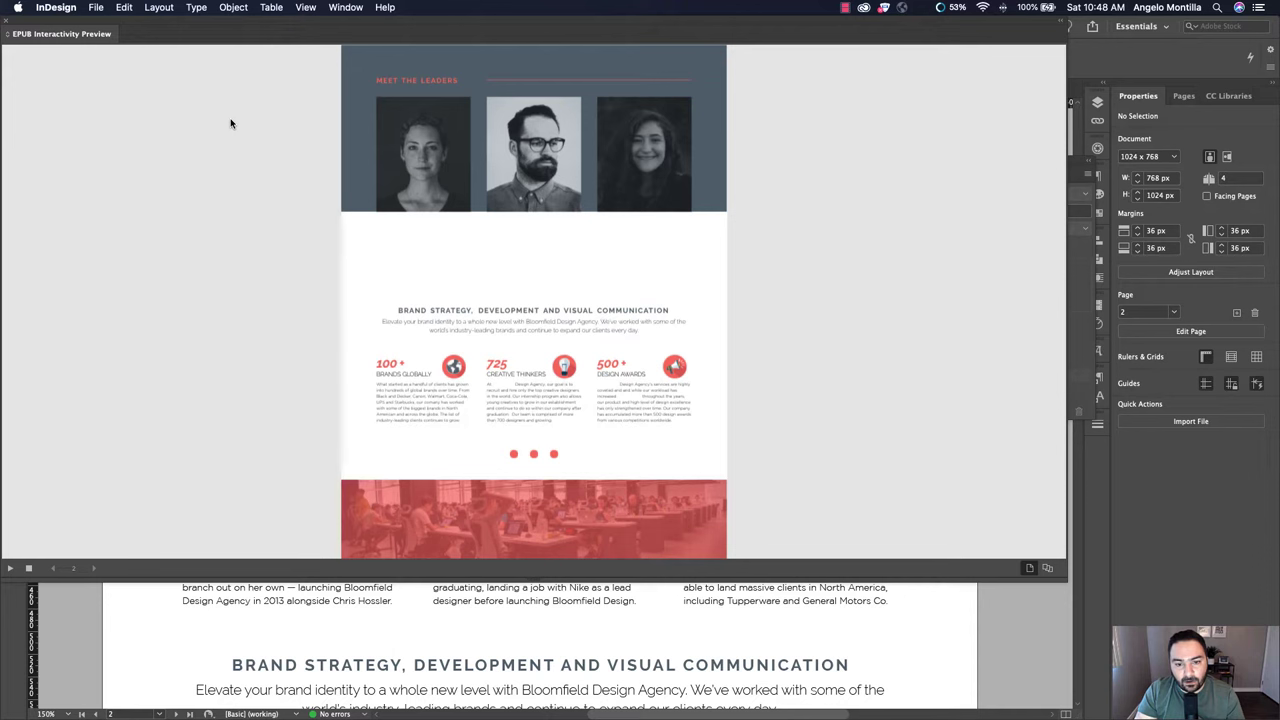
mouse_move(380, 157)
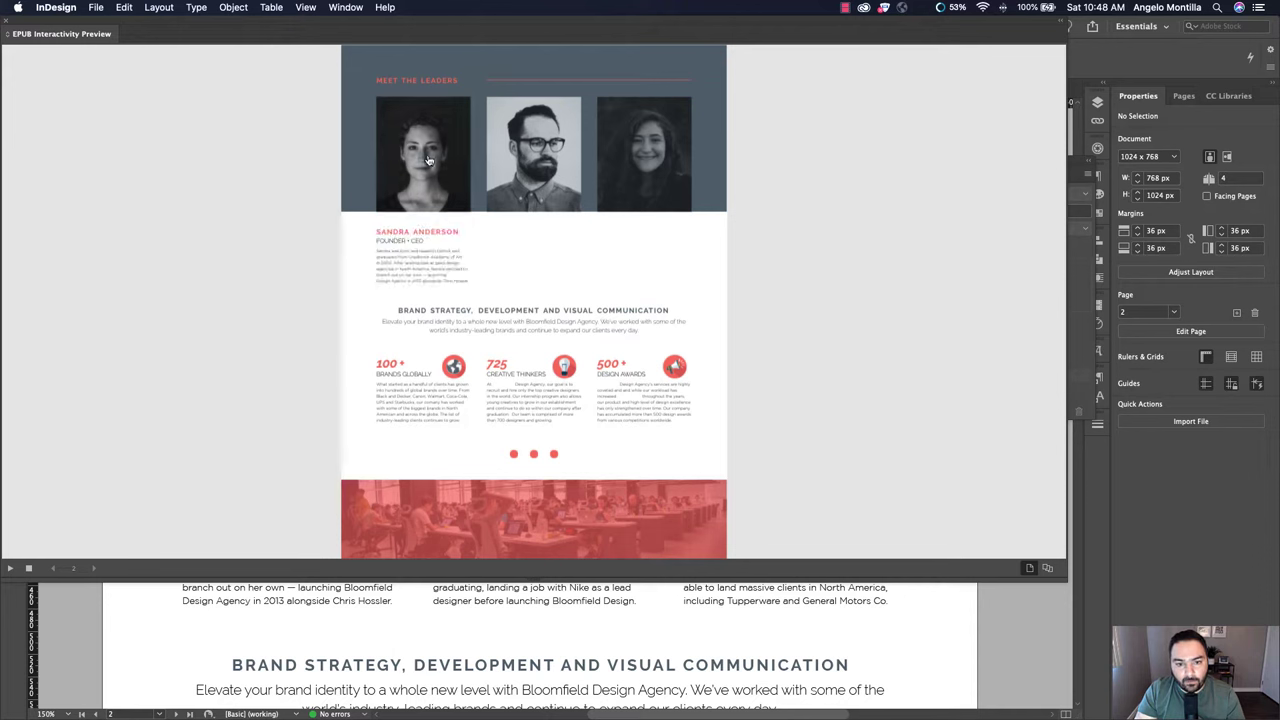
mouse_move(533, 159)
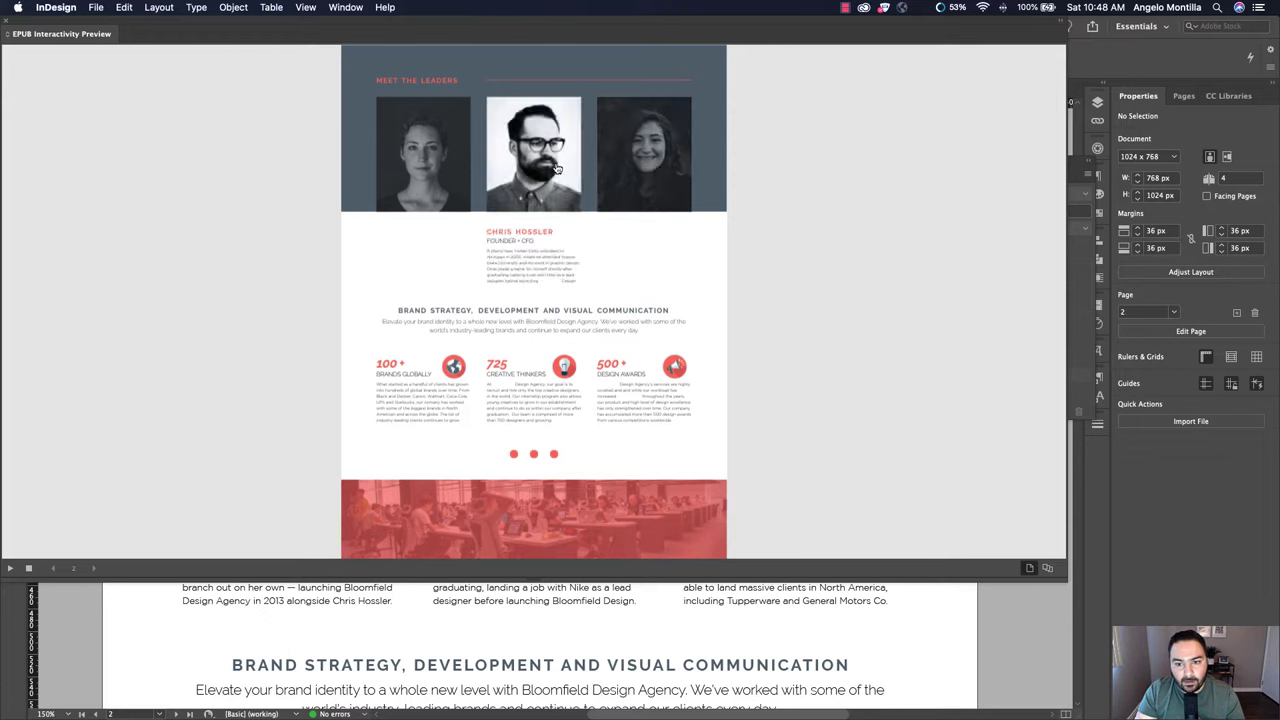
mouse_move(427, 172)
mouse_move(624, 173)
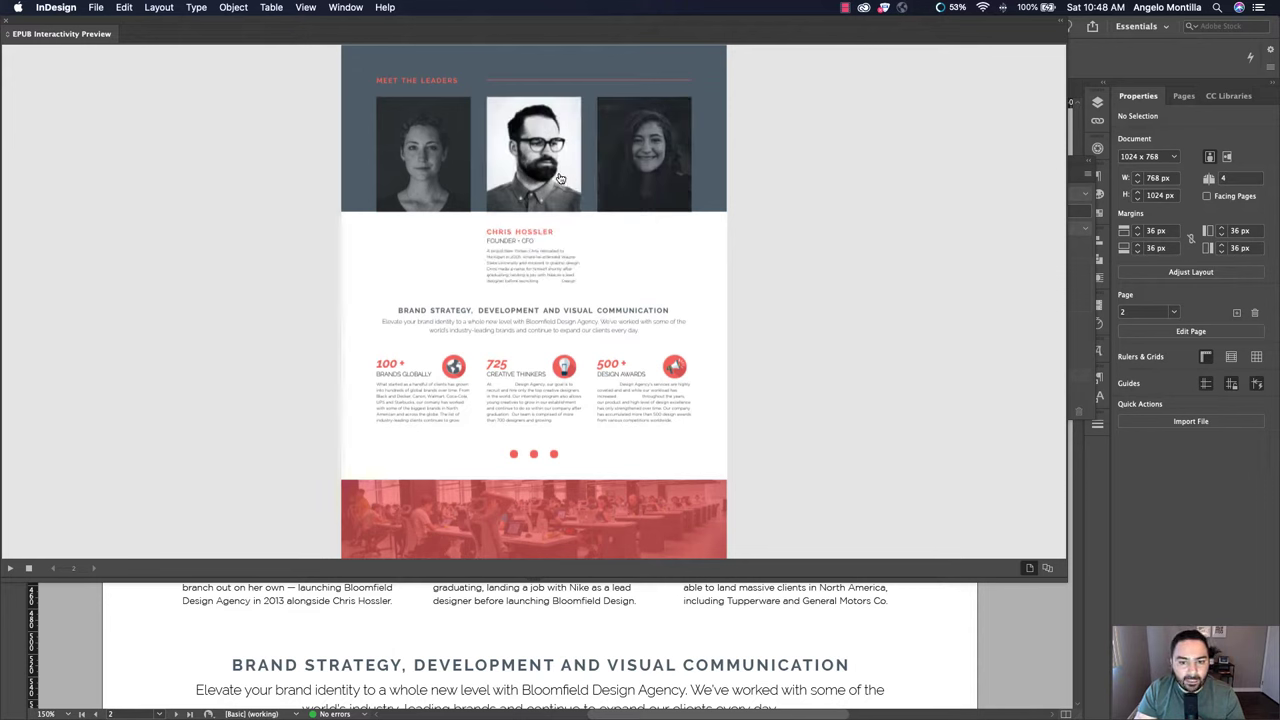
mouse_move(497, 175)
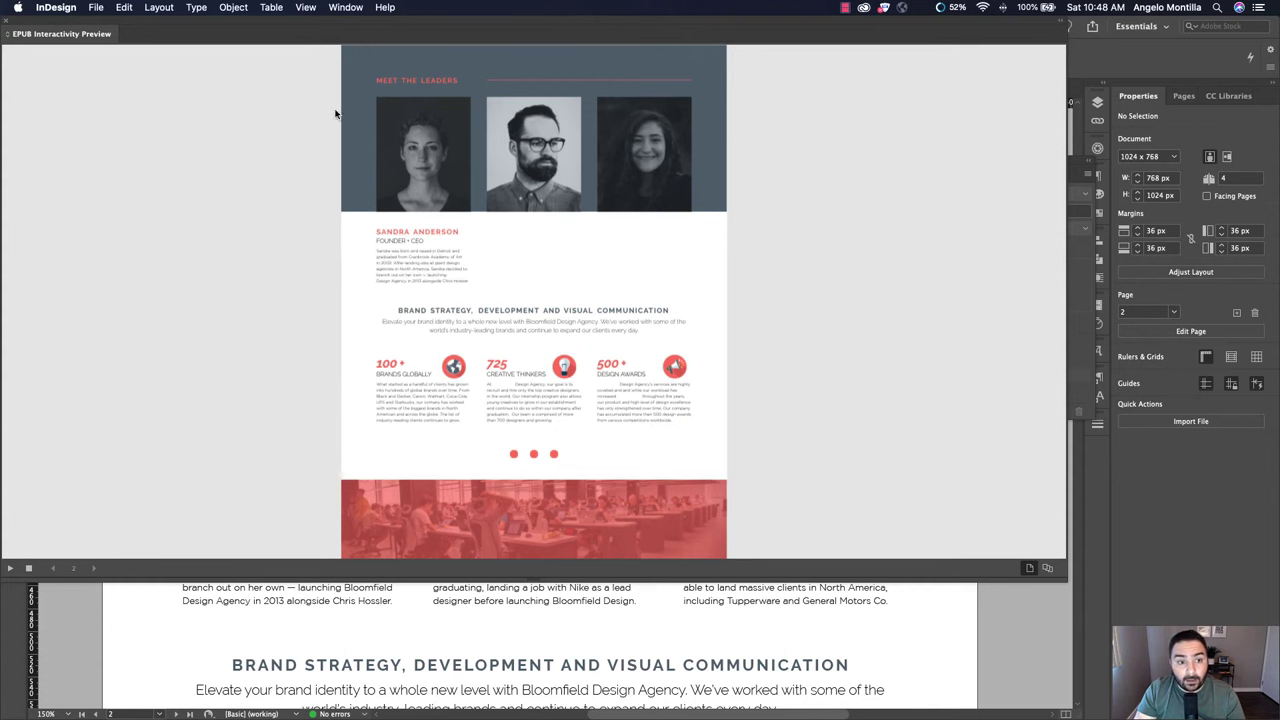
left_click(8, 28)
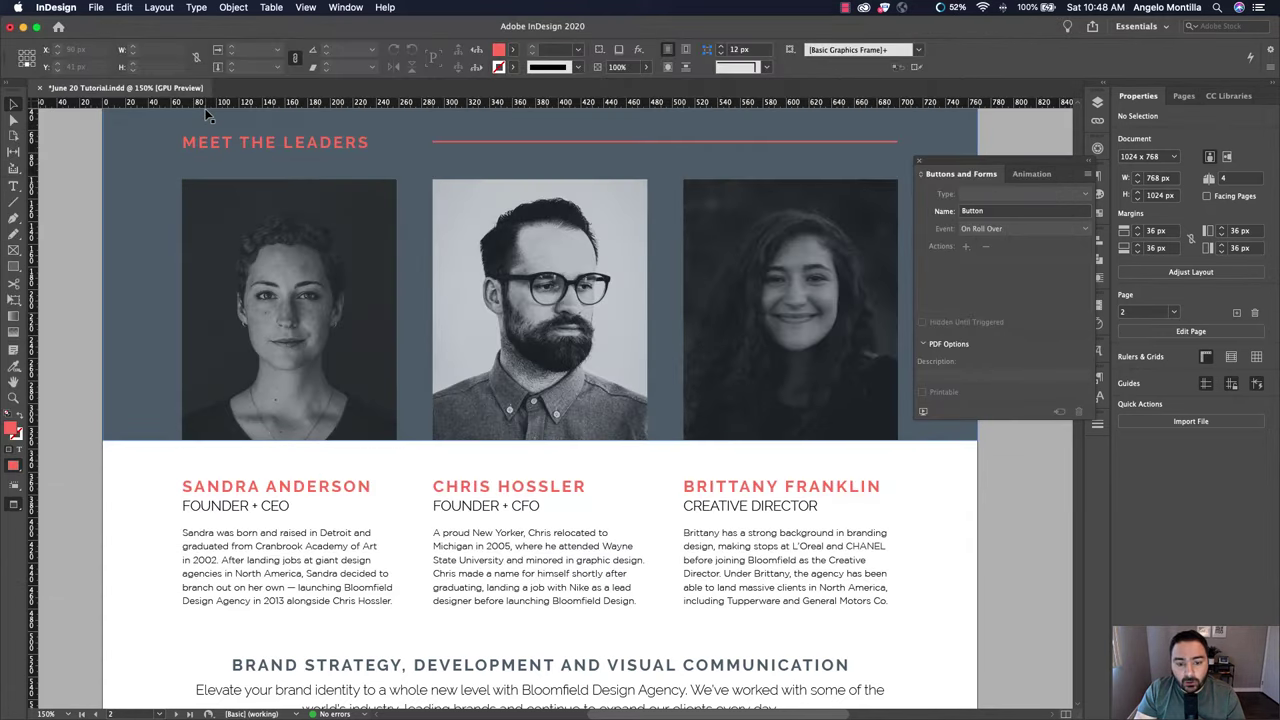
Convert the 100+ Brands Globally group into a button named Info Box 1.
scroll(518, 344, "down", 1)
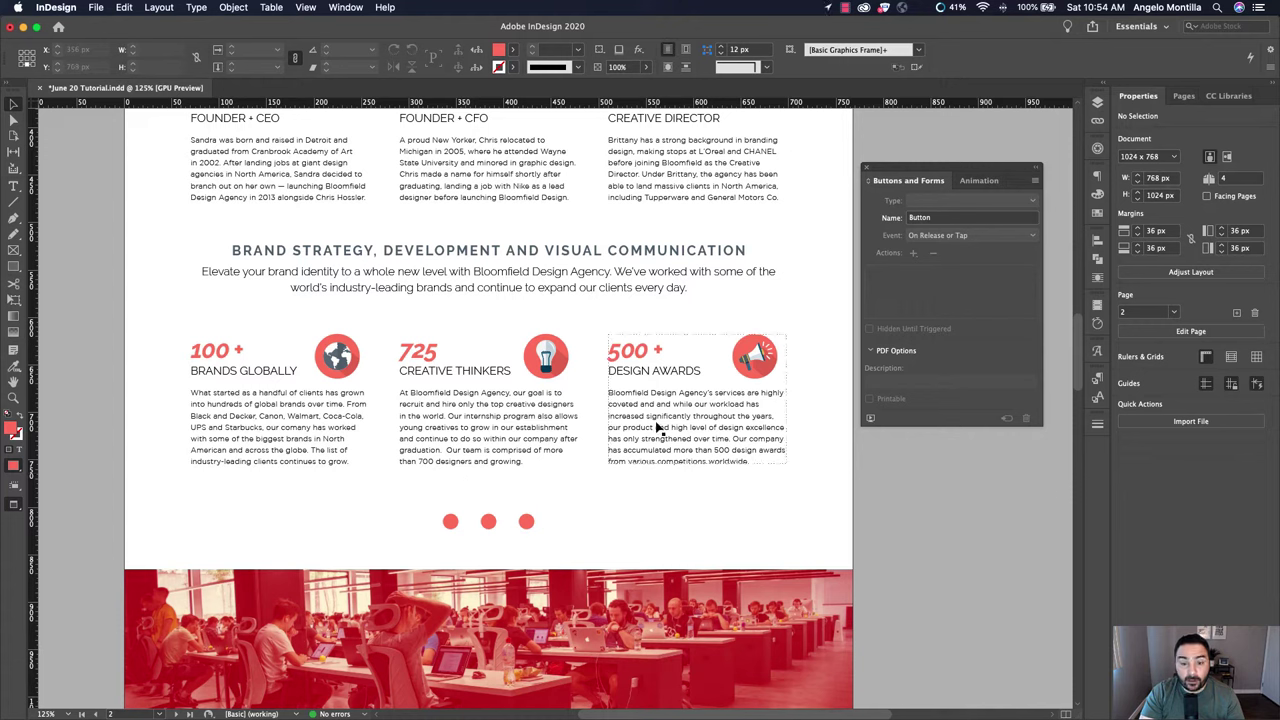
left_click(283, 388)
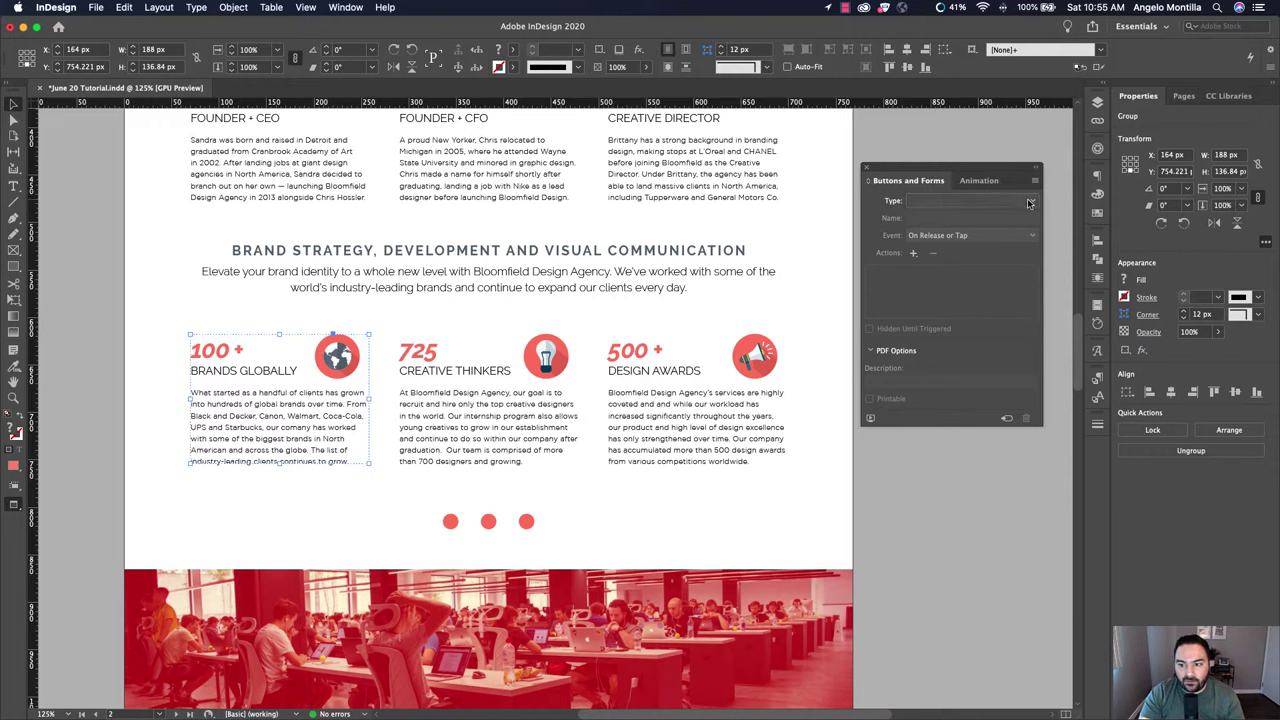
left_click(1029, 203)
left_click(943, 214)
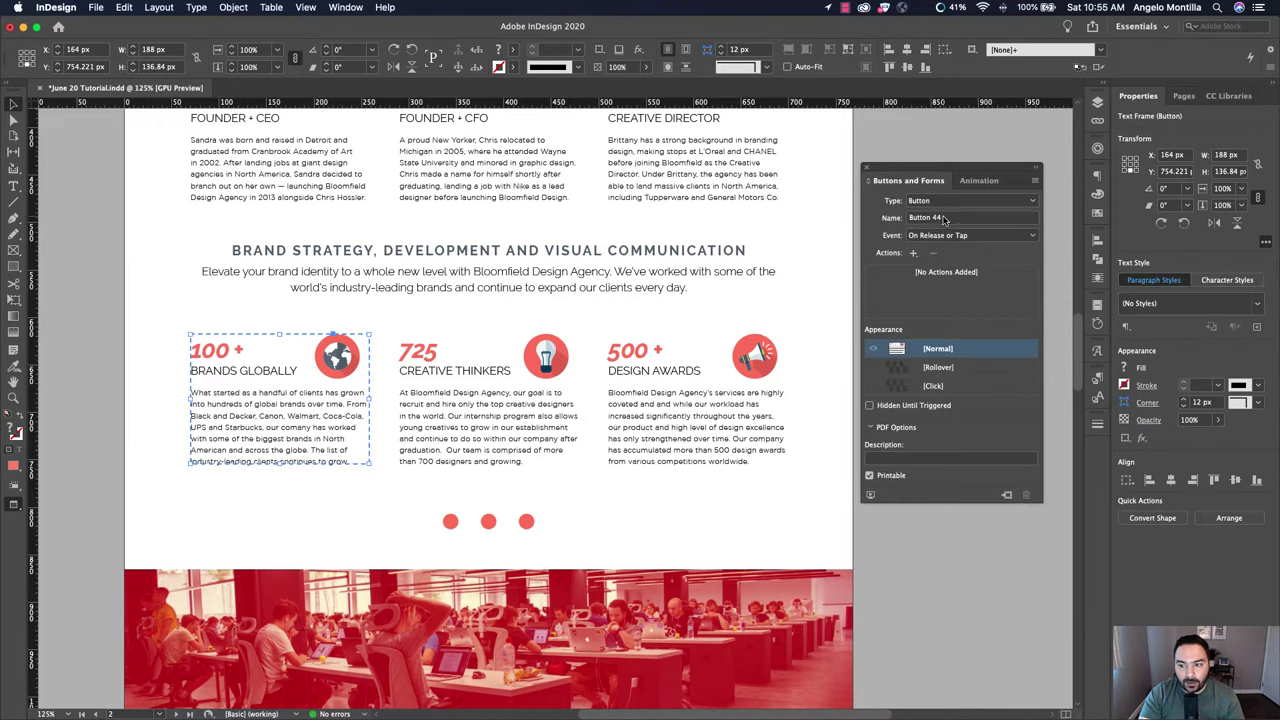
left_click_drag(945, 218, 908, 217)
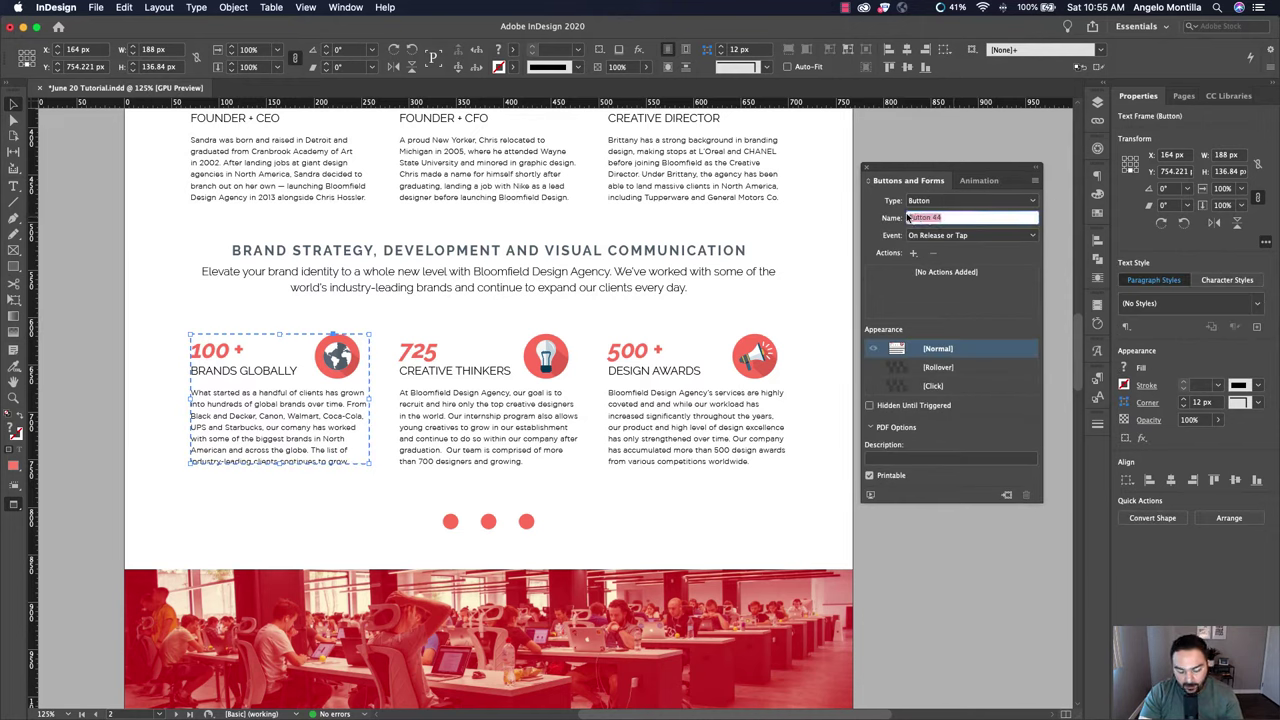
type("Info ")
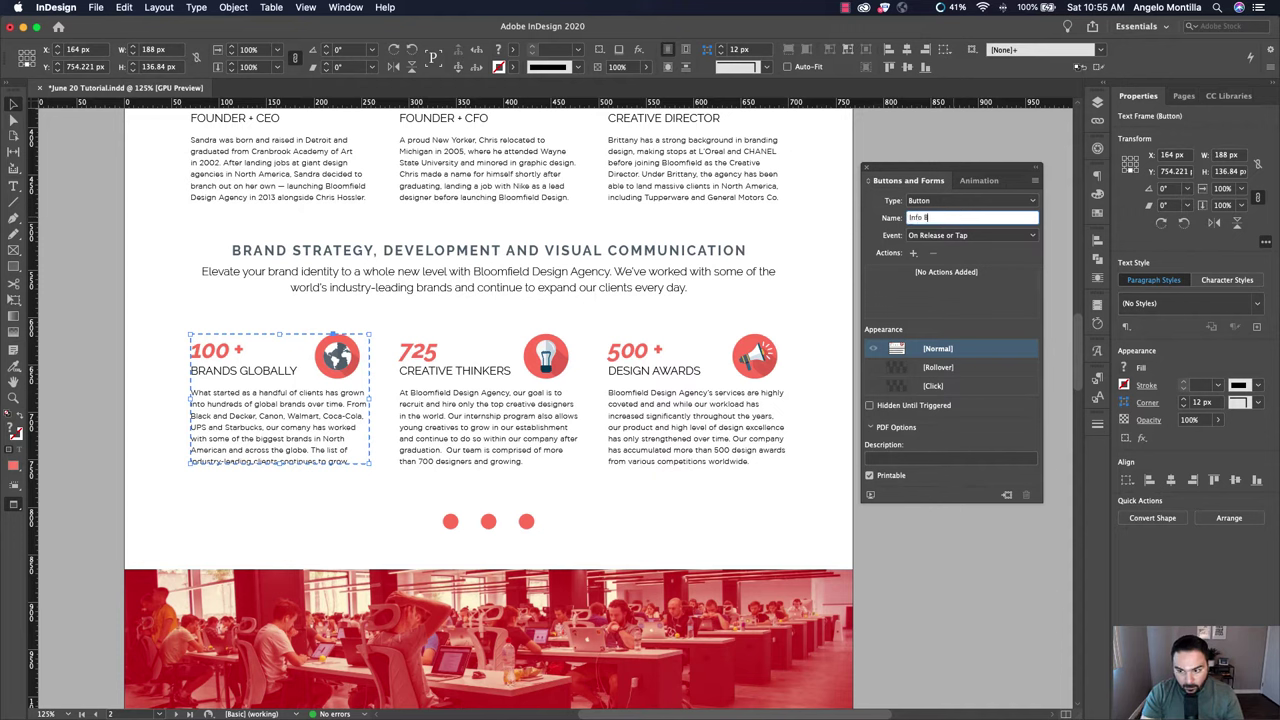
type("Box 1")
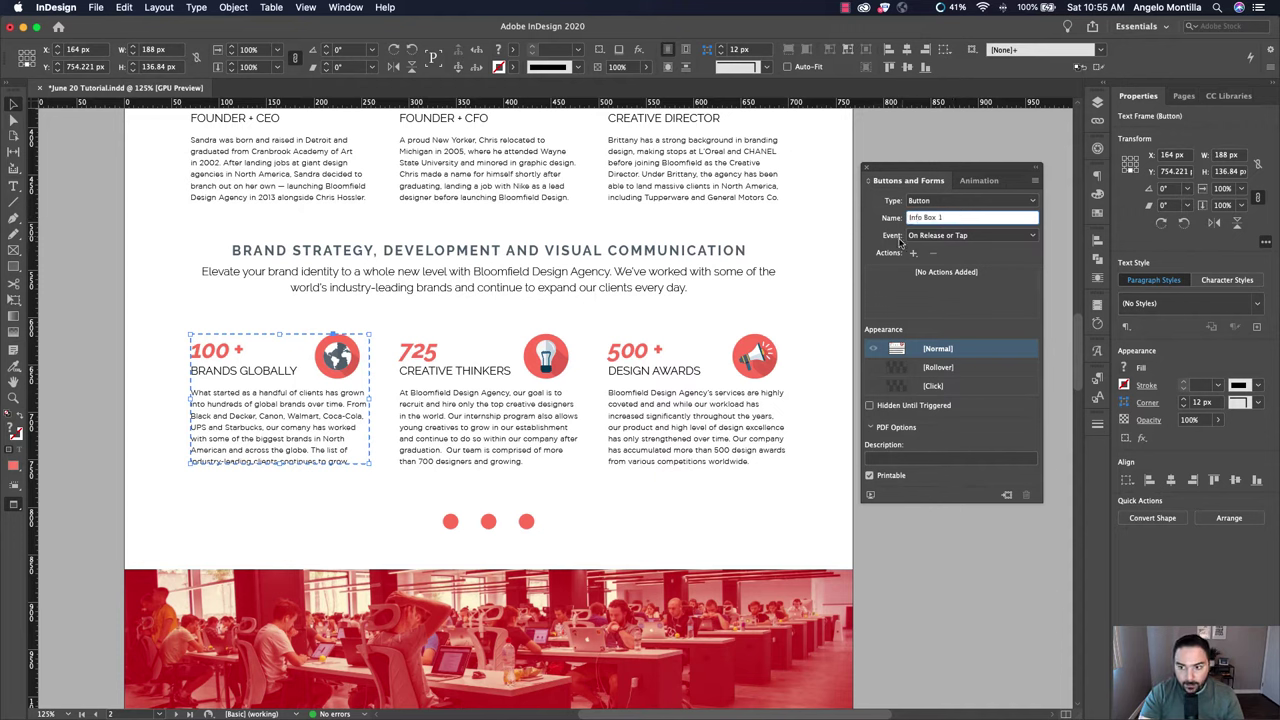
Convert the 725 Creative Thinkers group into a button and rename it to match the Info Box naming series.
left_click(525, 386)
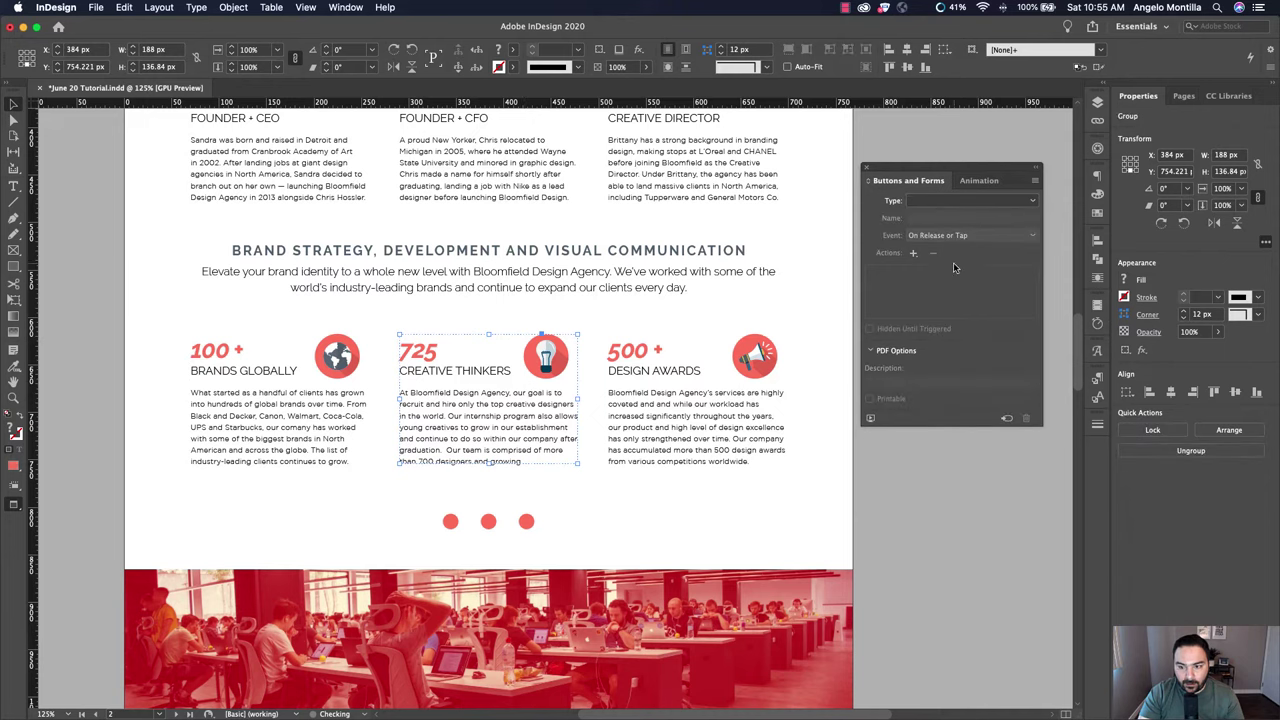
left_click(1026, 205)
left_click(932, 215)
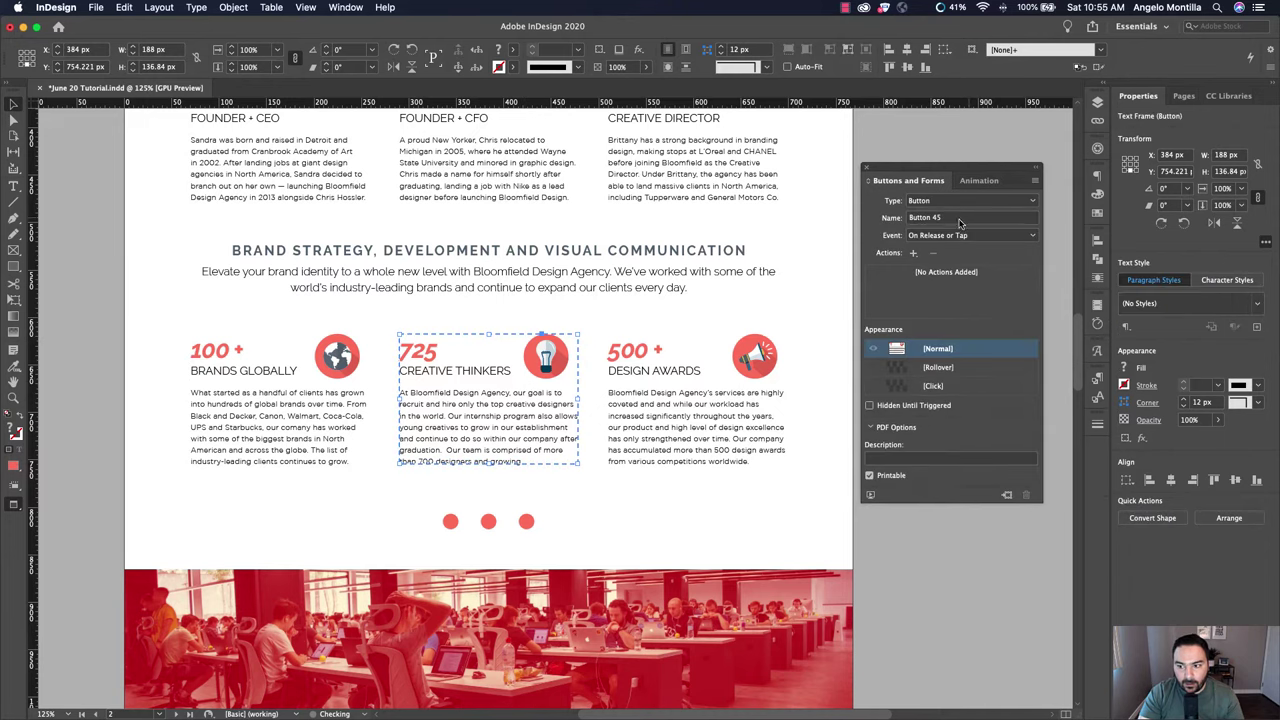
left_click(960, 218)
type("Info")
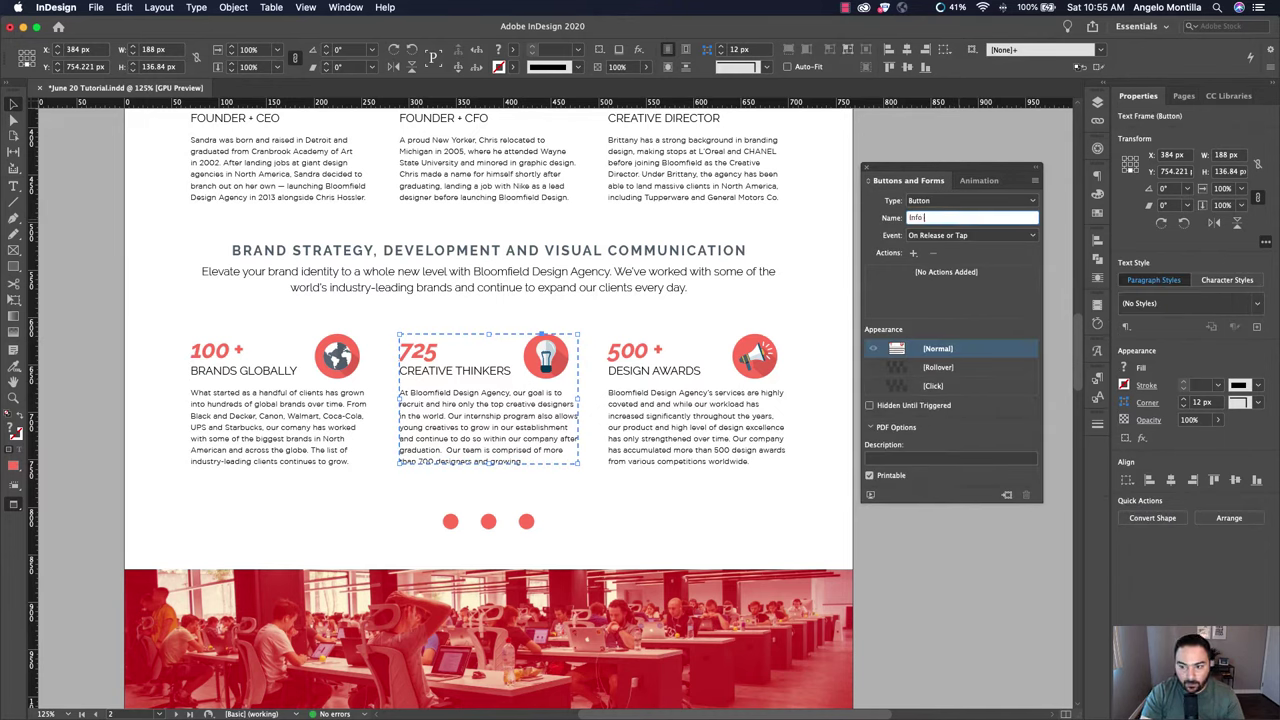
Convert the 500+ Design Awards group into a button named Info Box 3.
left_click(716, 360)
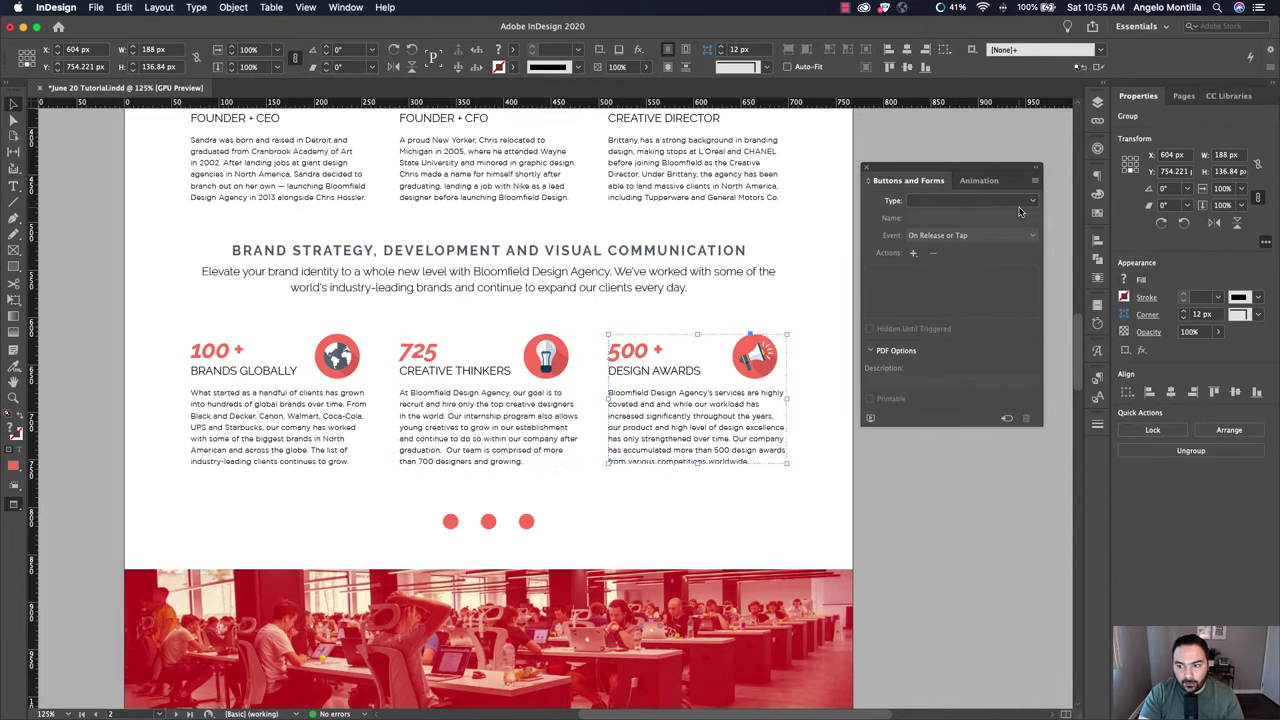
left_click(1016, 205)
left_click(966, 213)
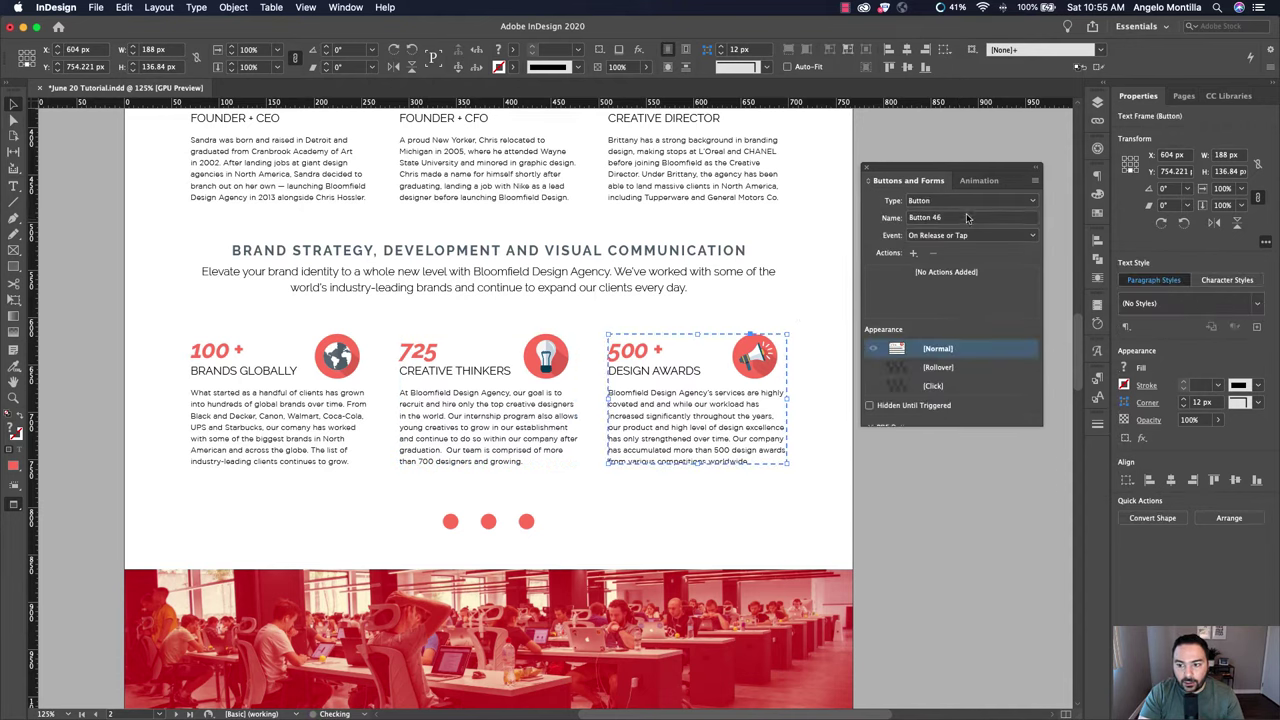
left_click(948, 216)
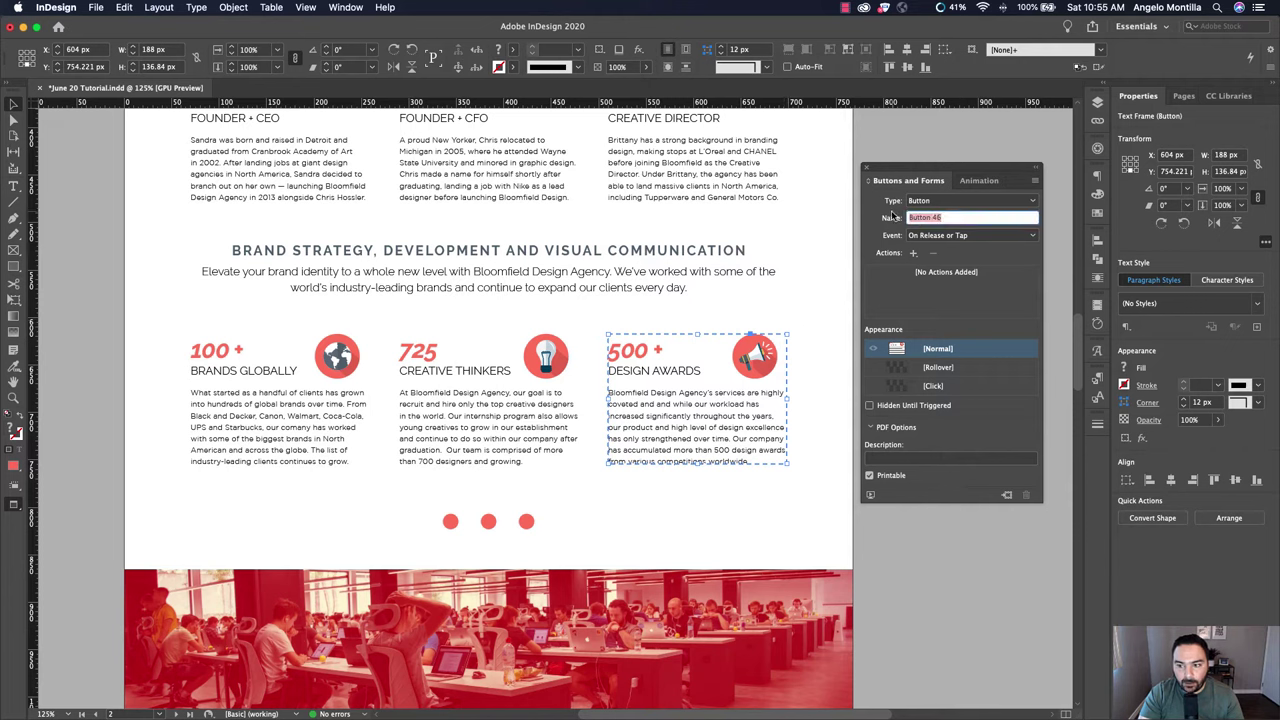
type("Info Box")
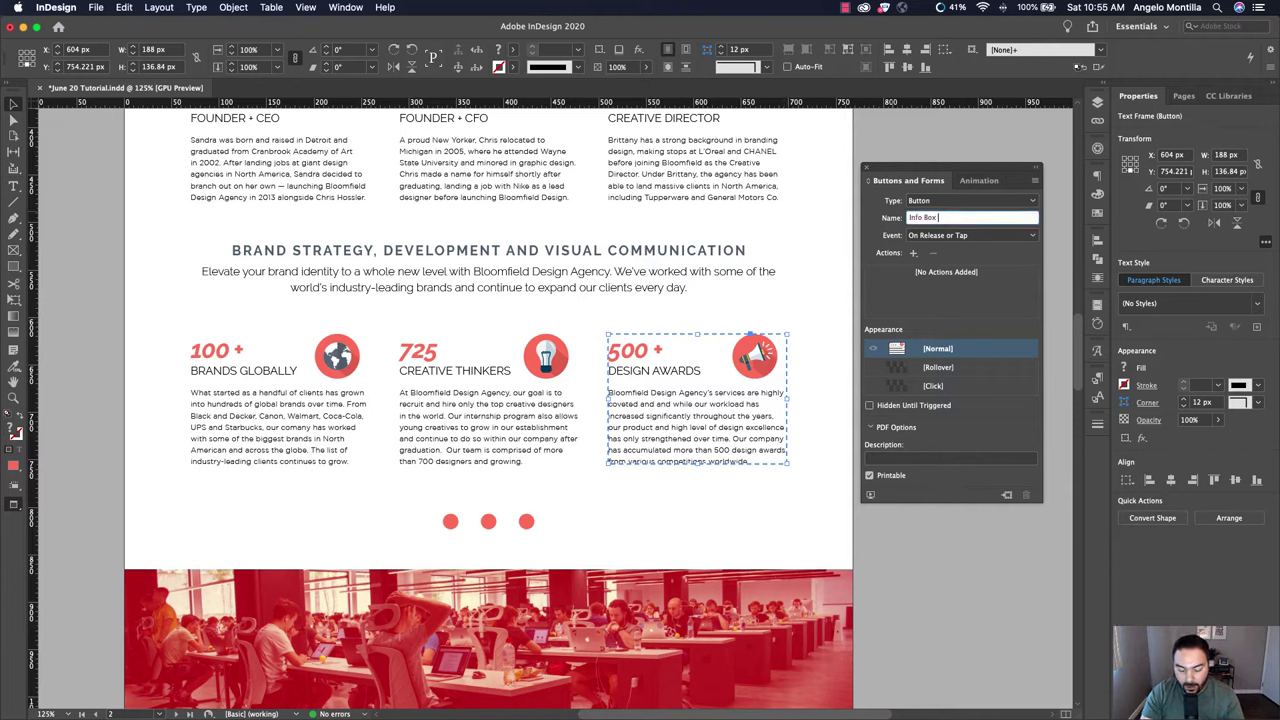
type(" 3")
Apply the Fly in from Bottom animation preset to the 100+ Brands Globally box.
left_click(335, 378)
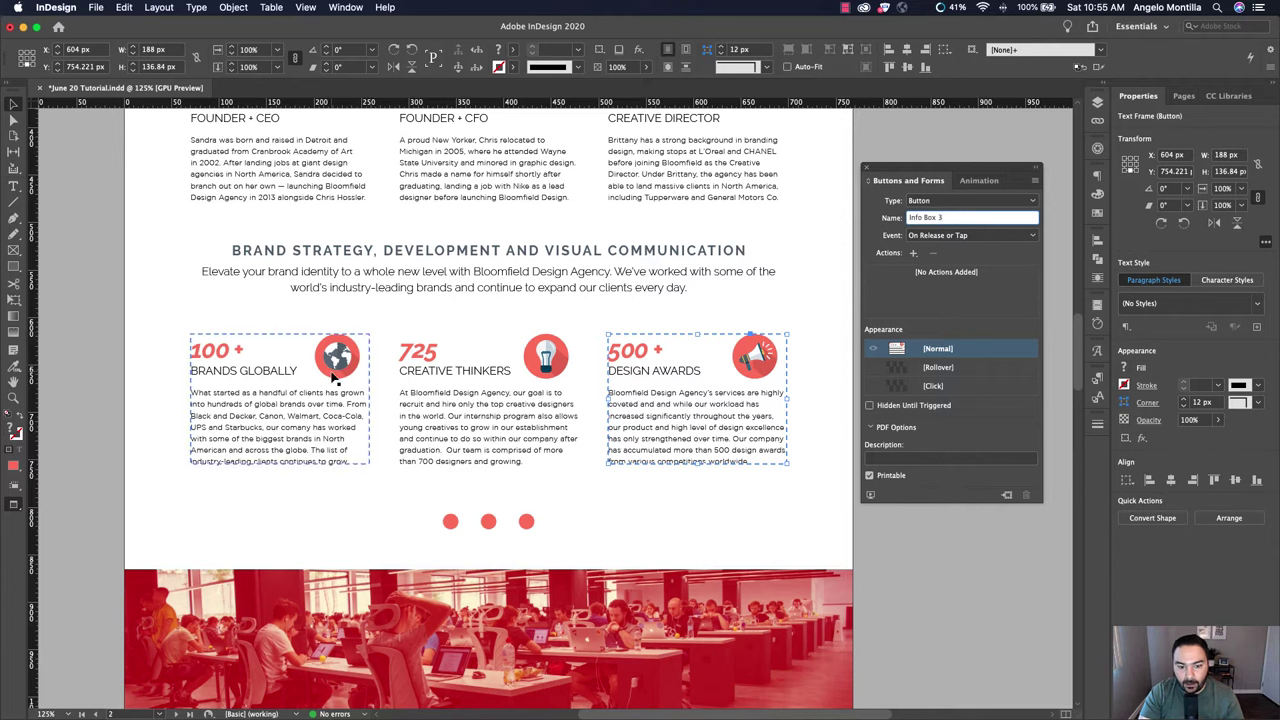
left_click(980, 181)
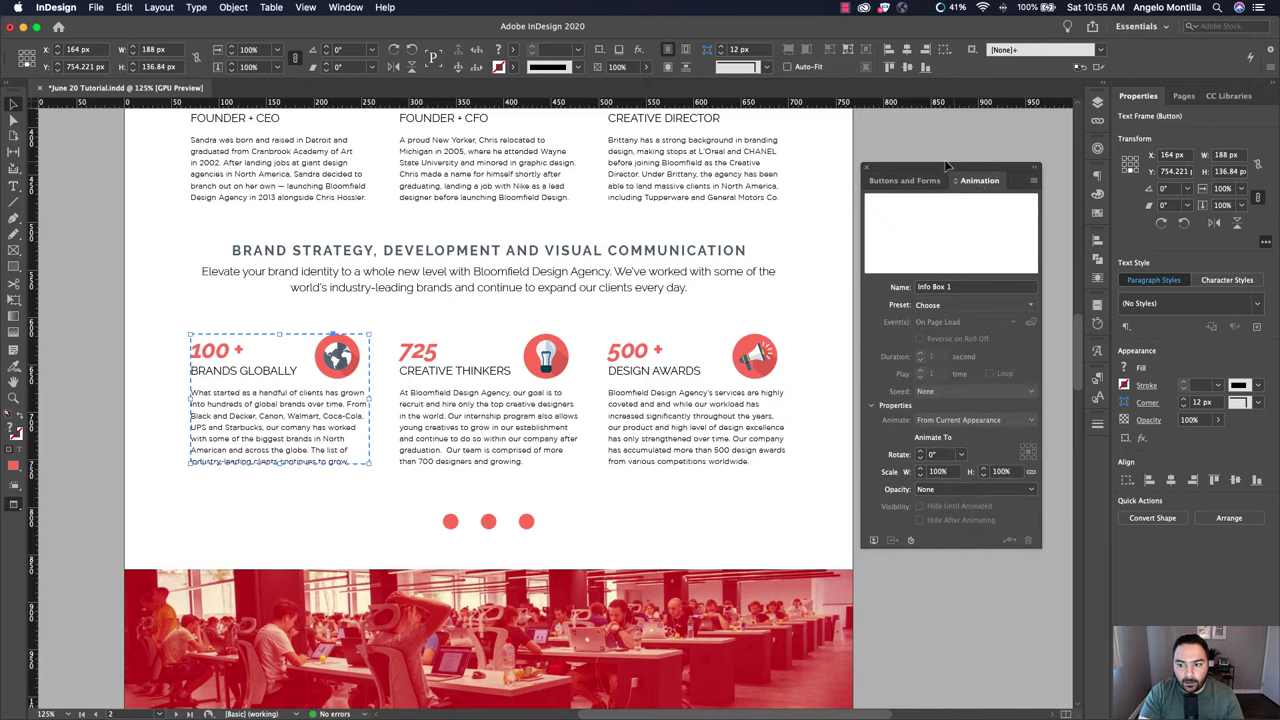
left_click_drag(940, 171, 913, 176)
left_click(900, 186)
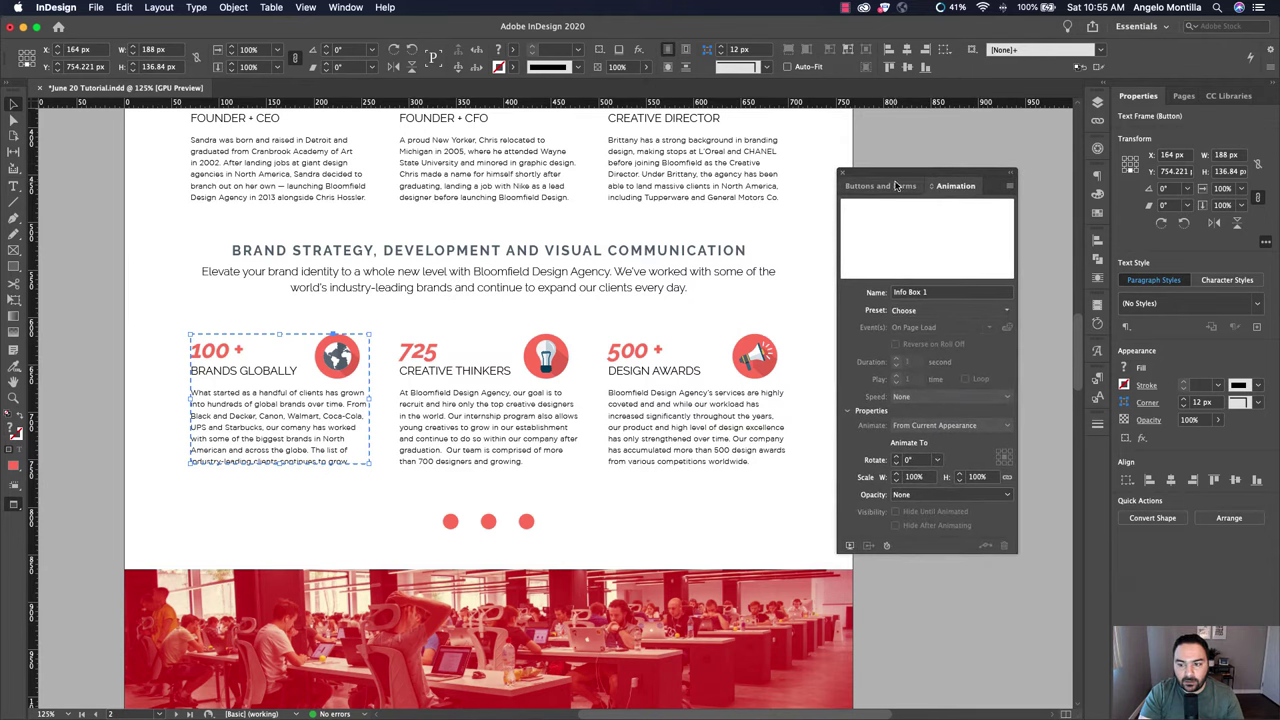
left_click(946, 188)
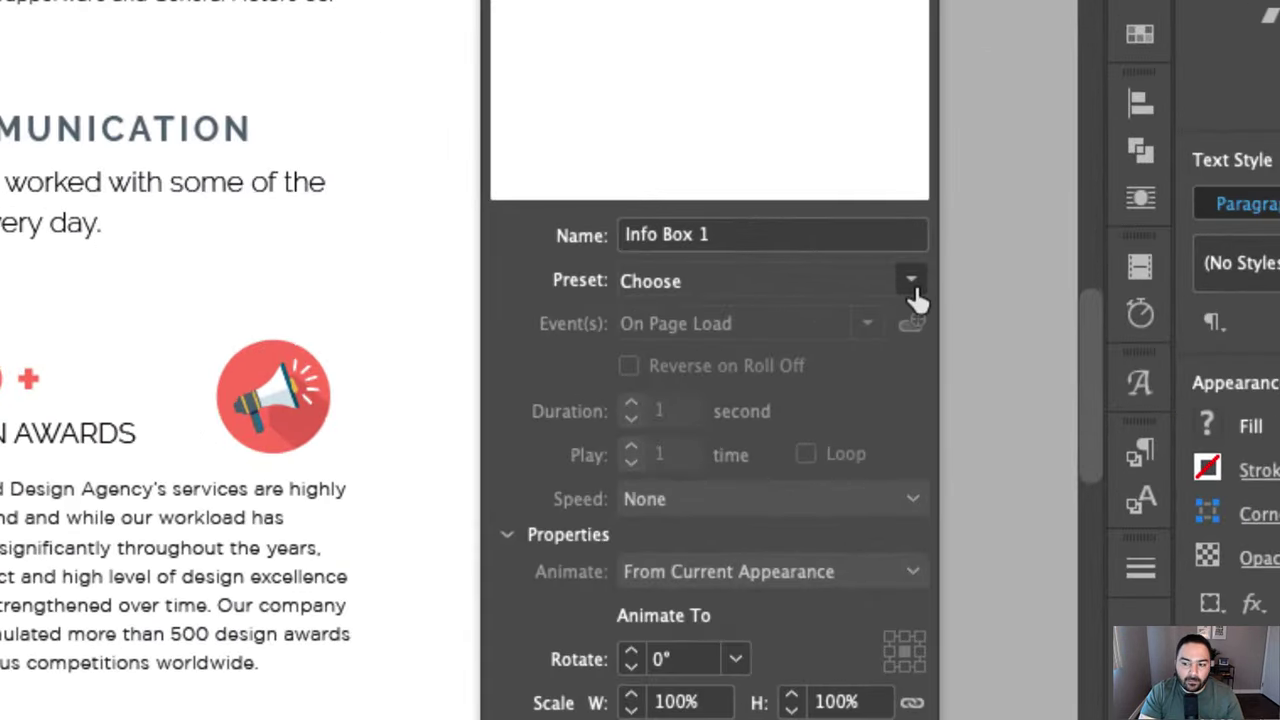
left_click(1006, 310)
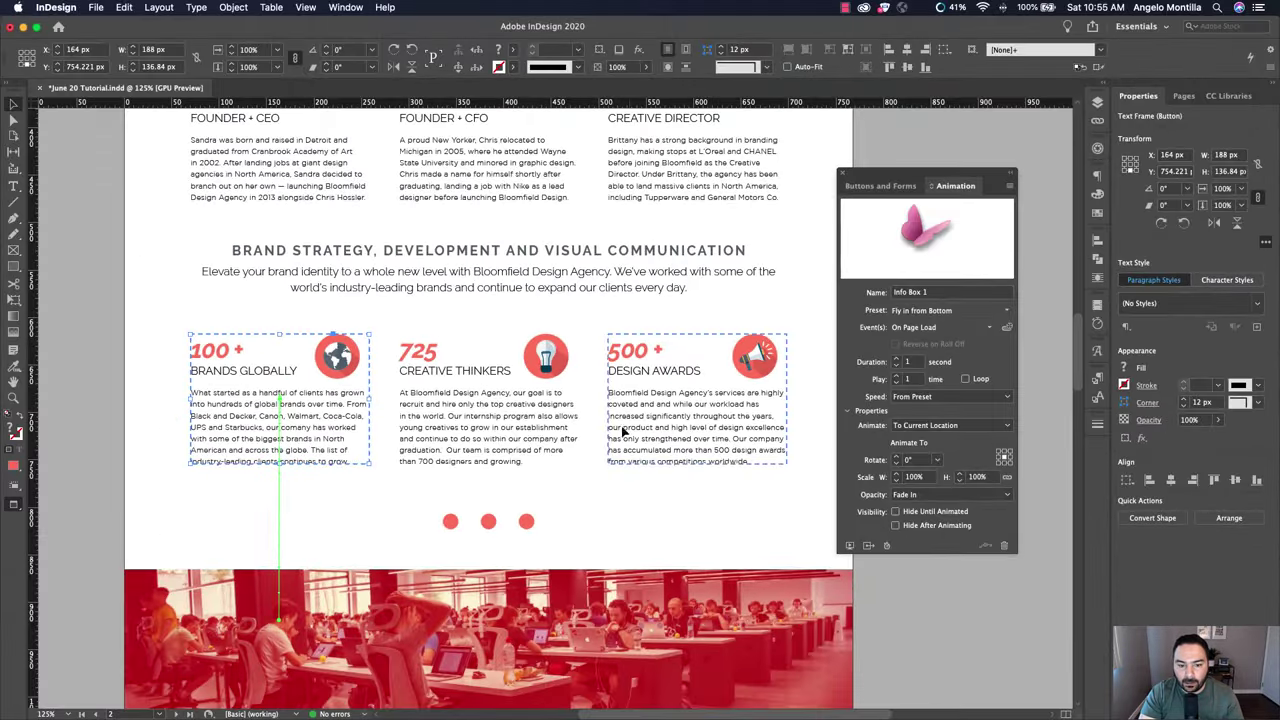
Apply the Fly in from Bottom animation preset to the 725 Creative Thinkers box.
left_click(477, 405)
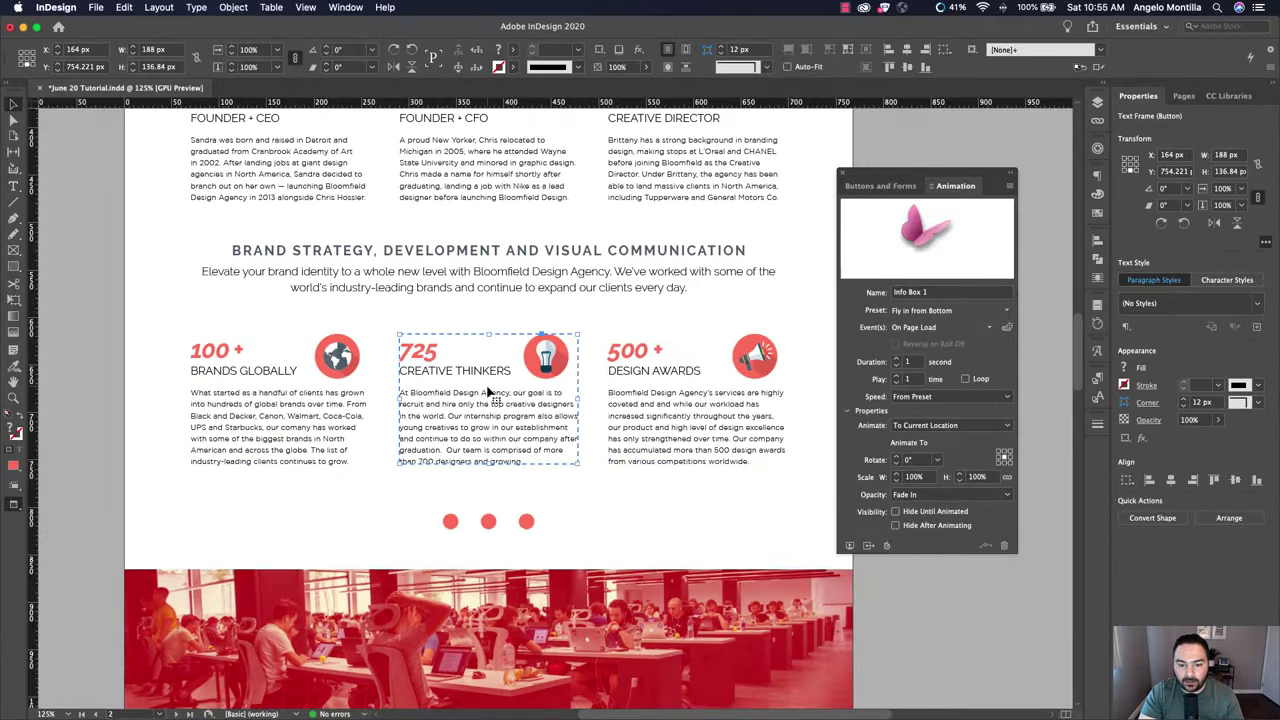
left_click(1004, 311)
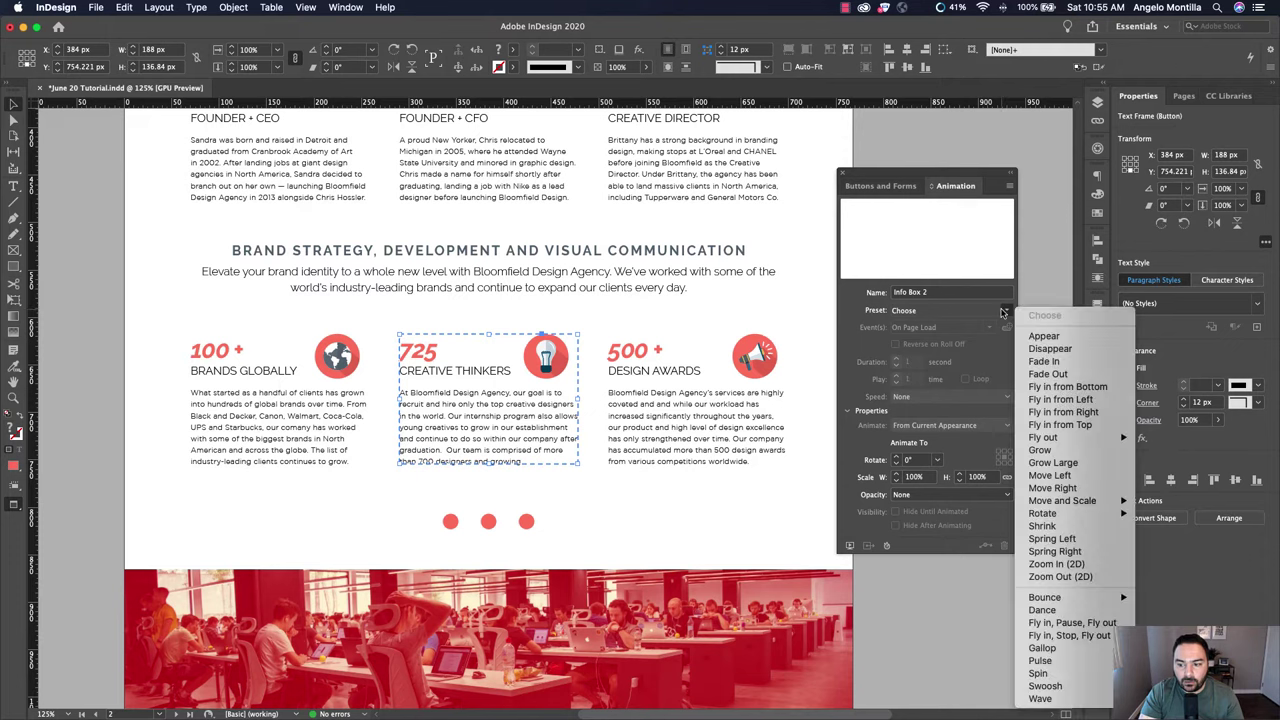
left_click(1066, 386)
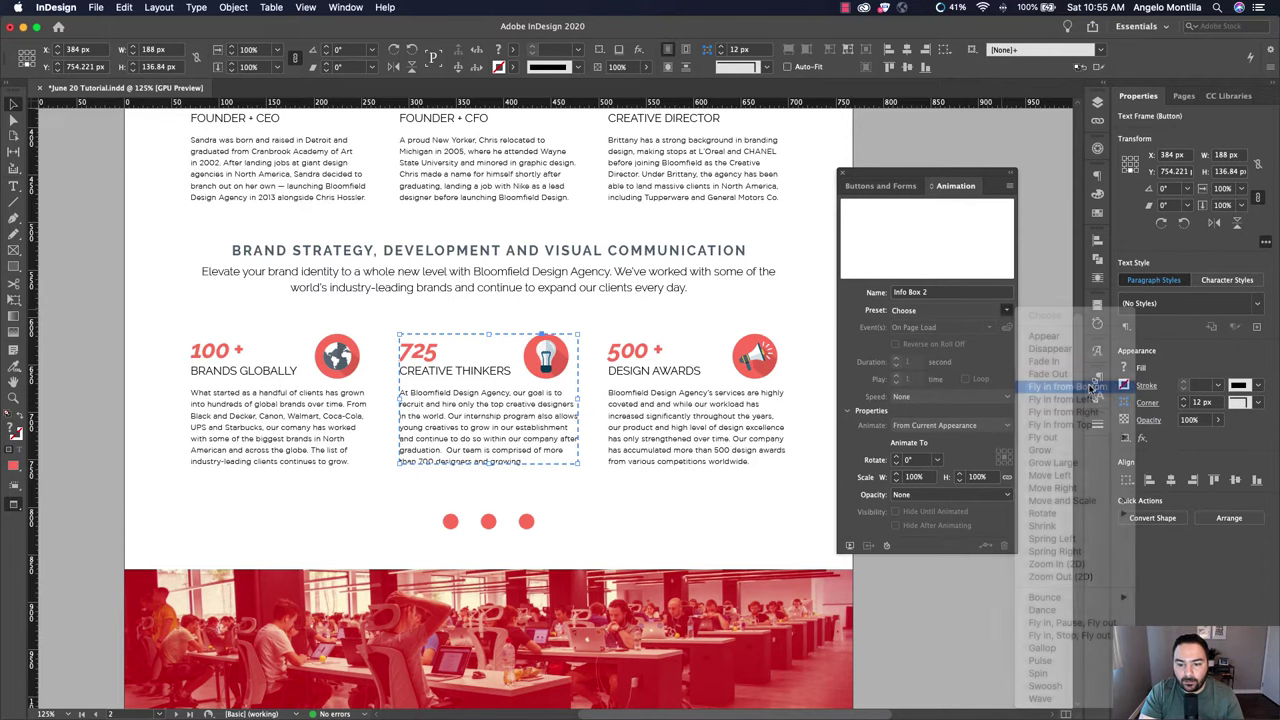
Apply the Fly in from Bottom animation preset to the 500+ Design Awards box.
left_click(697, 404)
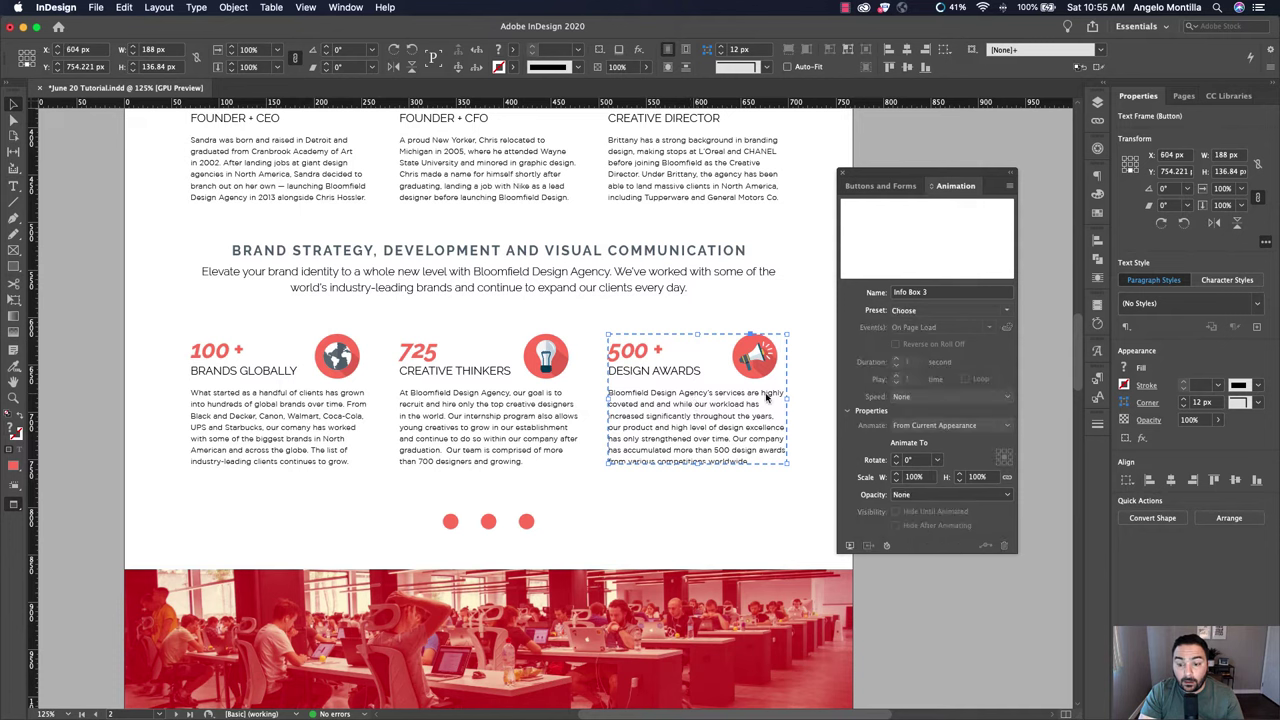
left_click(1007, 312)
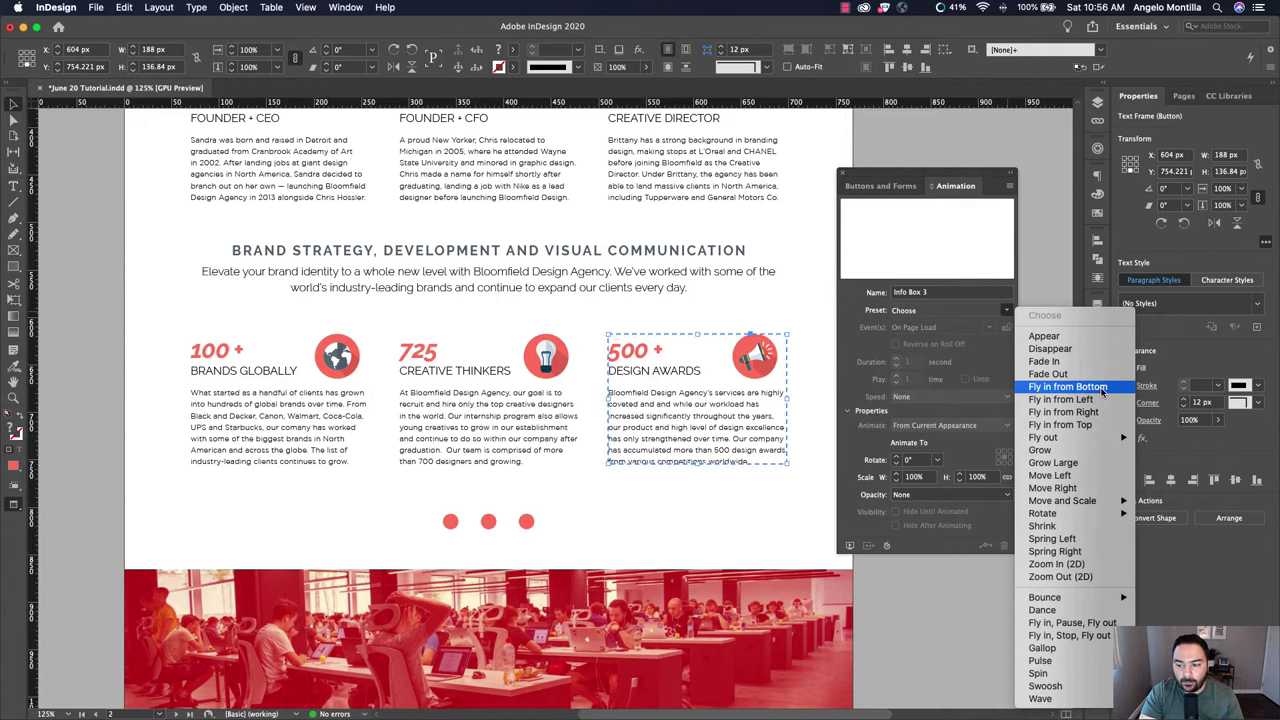
left_click(1102, 393)
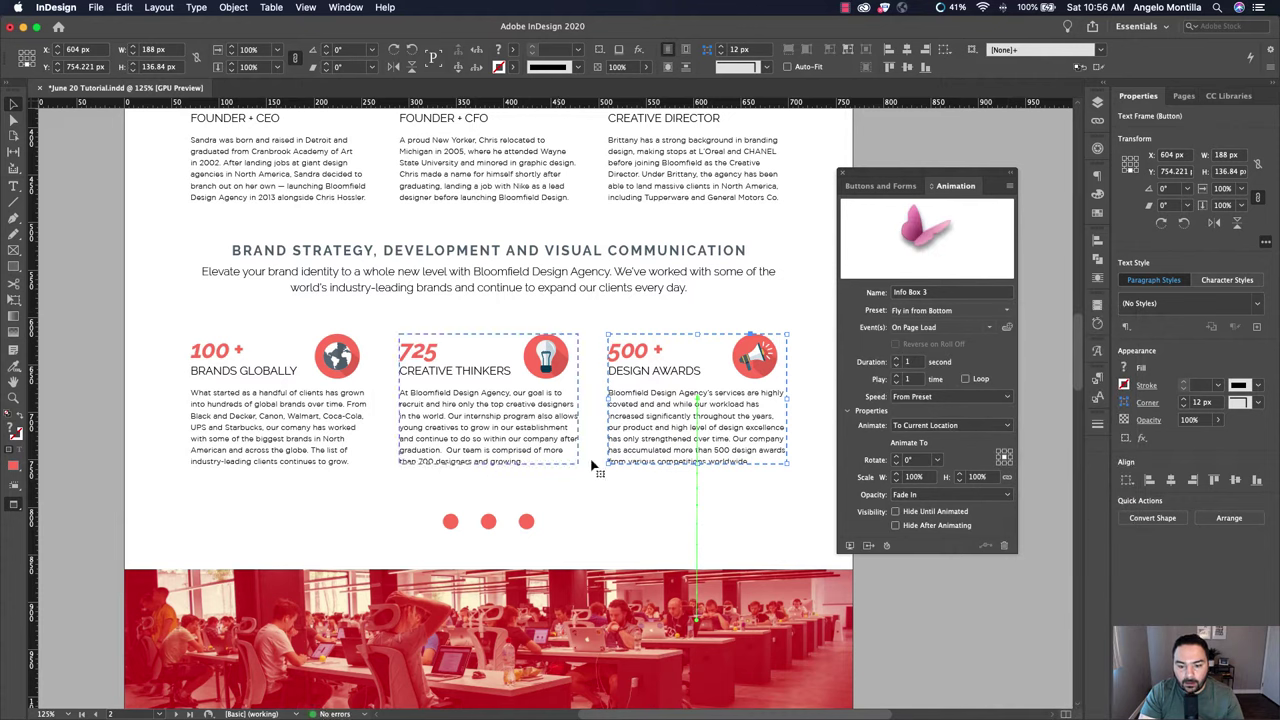
Check the animation settings and motion paths of the three info boxes one by one.
left_click(460, 445)
left_click(329, 424)
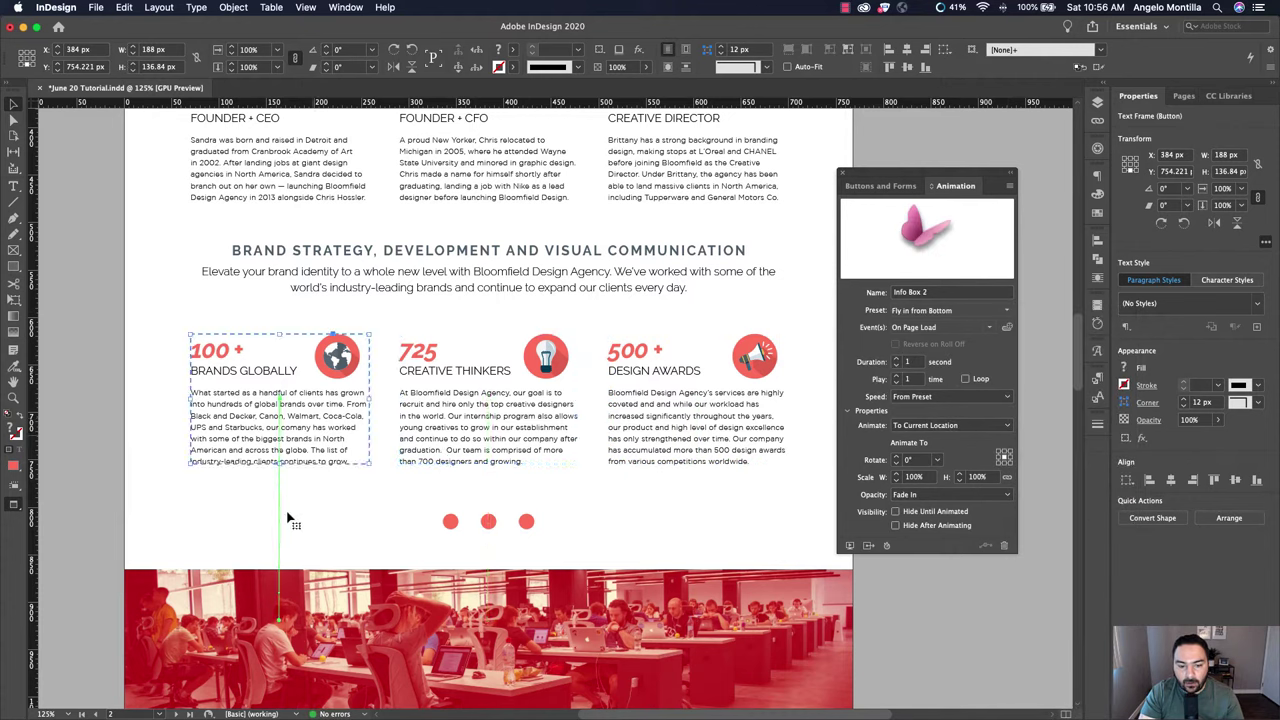
left_click(280, 400)
left_click(482, 420)
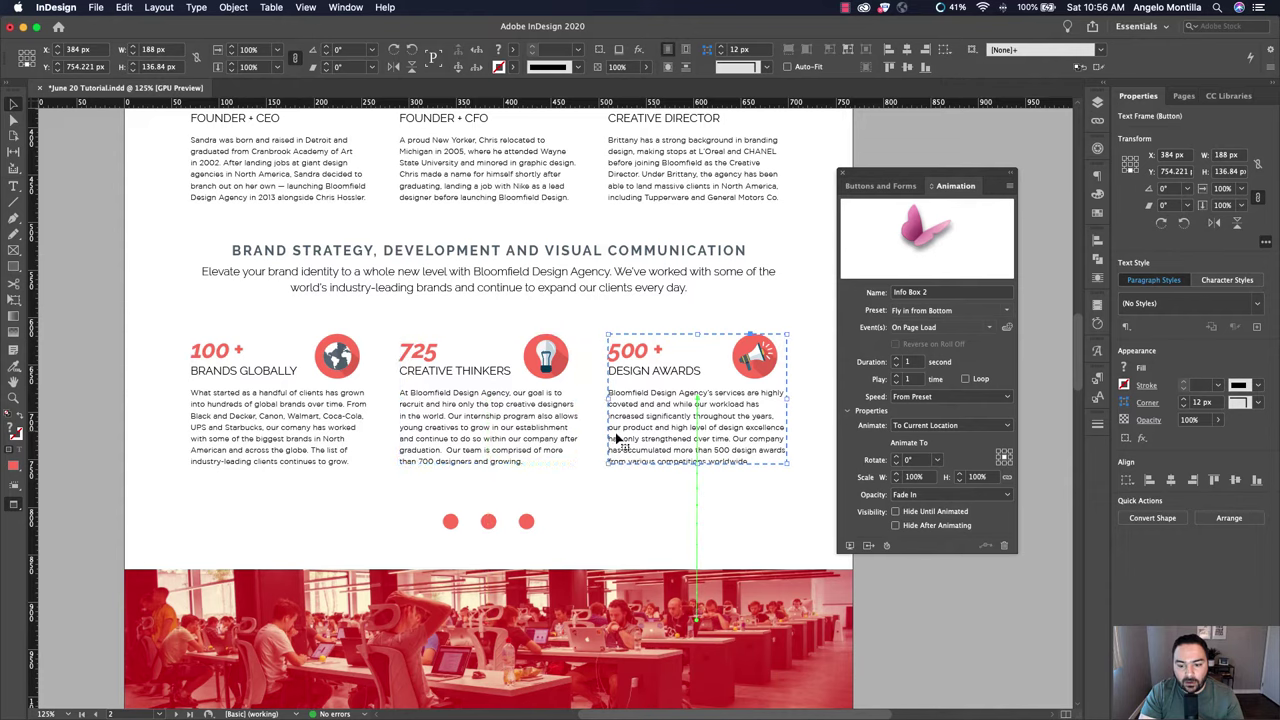
left_click(330, 427)
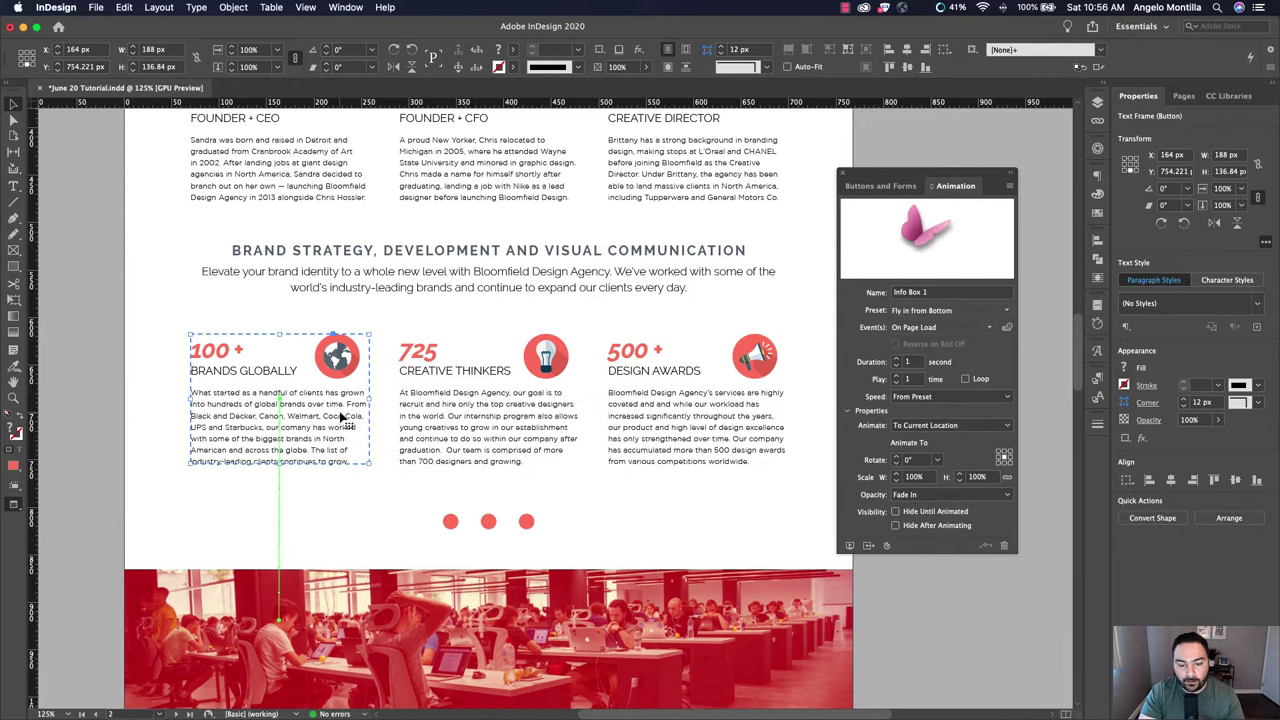
Convert the first of the three red circles below the info boxes into a button named Indictator 1.
left_click(483, 516)
scroll(483, 516, "up", 5)
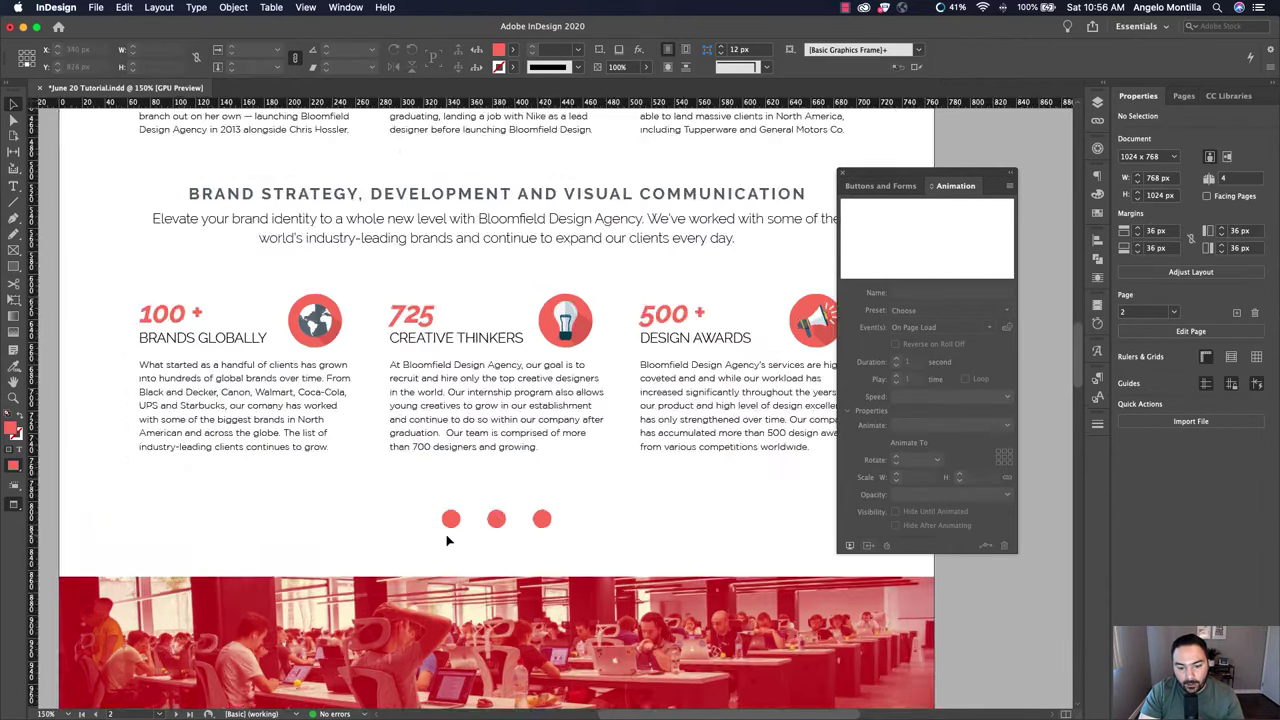
scroll(476, 525, "down", 3)
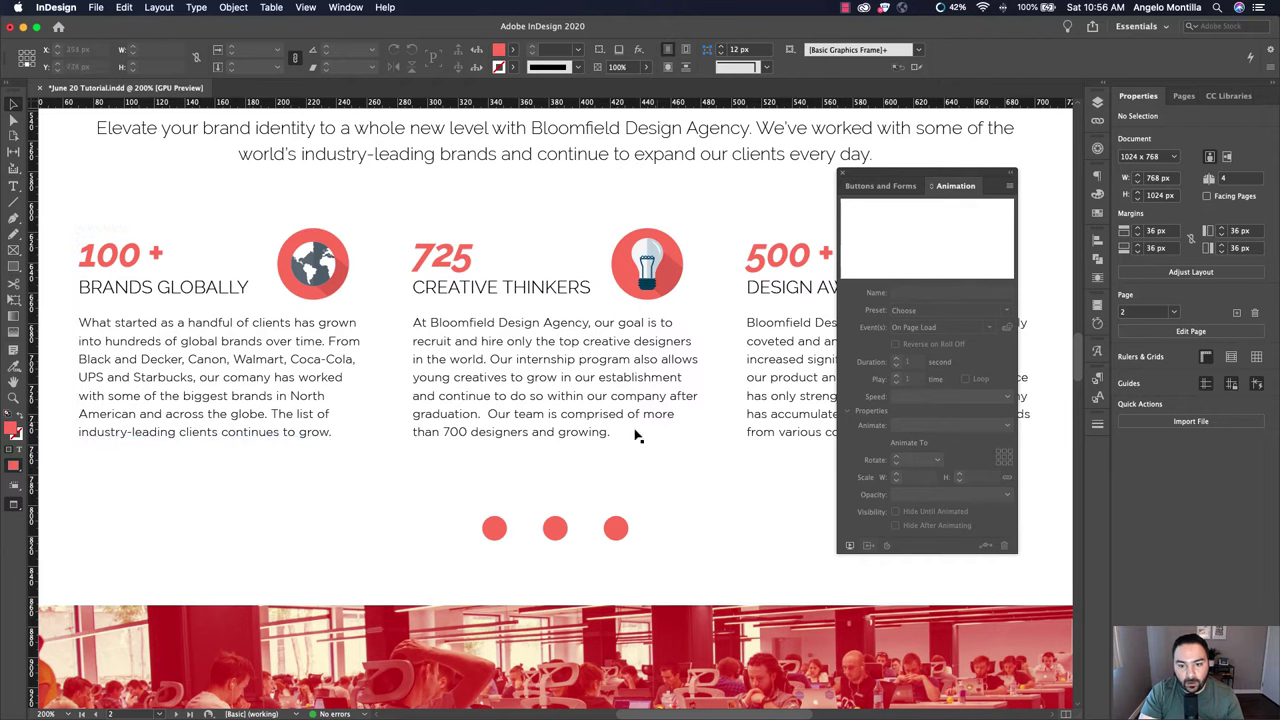
left_click(494, 528)
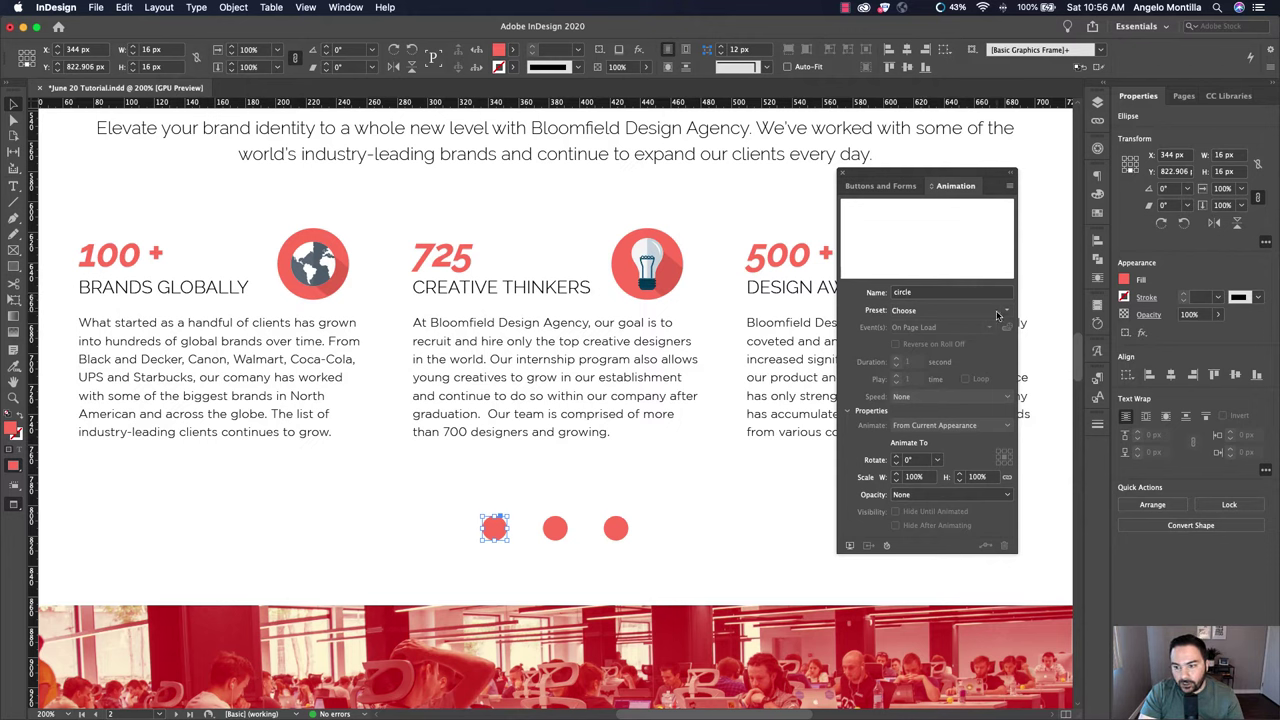
left_click(880, 186)
left_click(1003, 208)
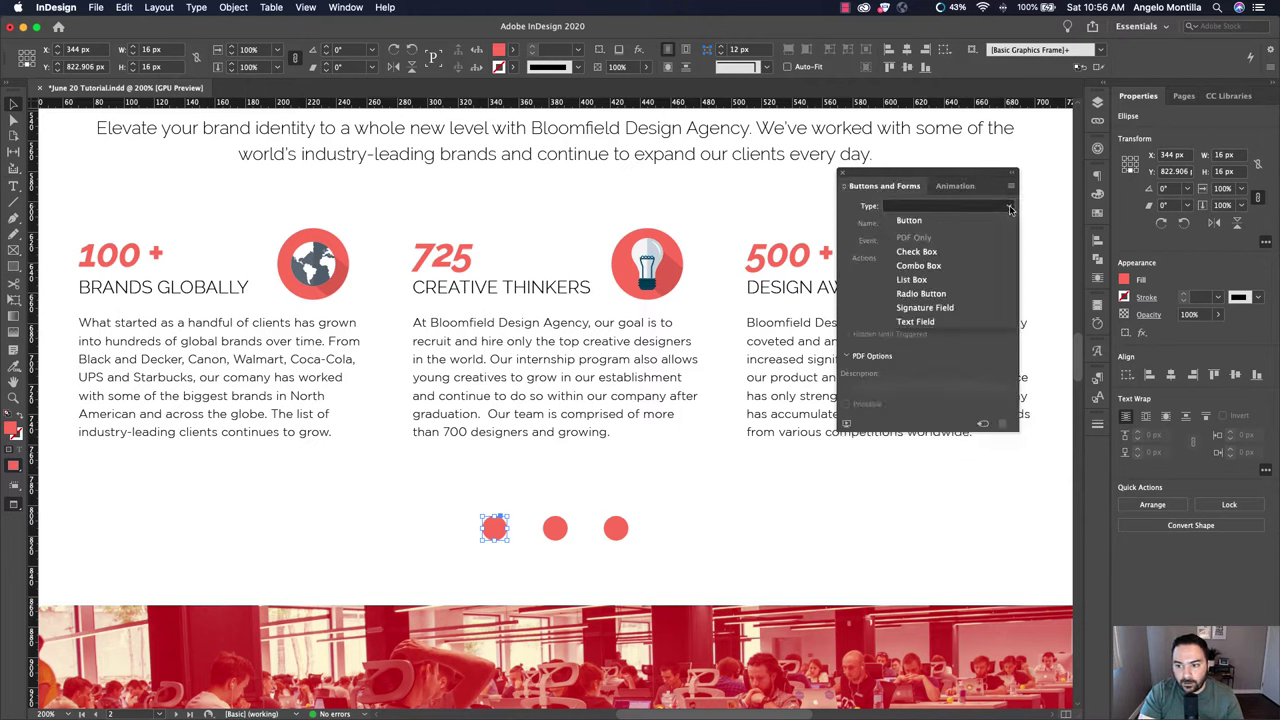
left_click(912, 224)
left_click_drag(916, 224, 858, 216)
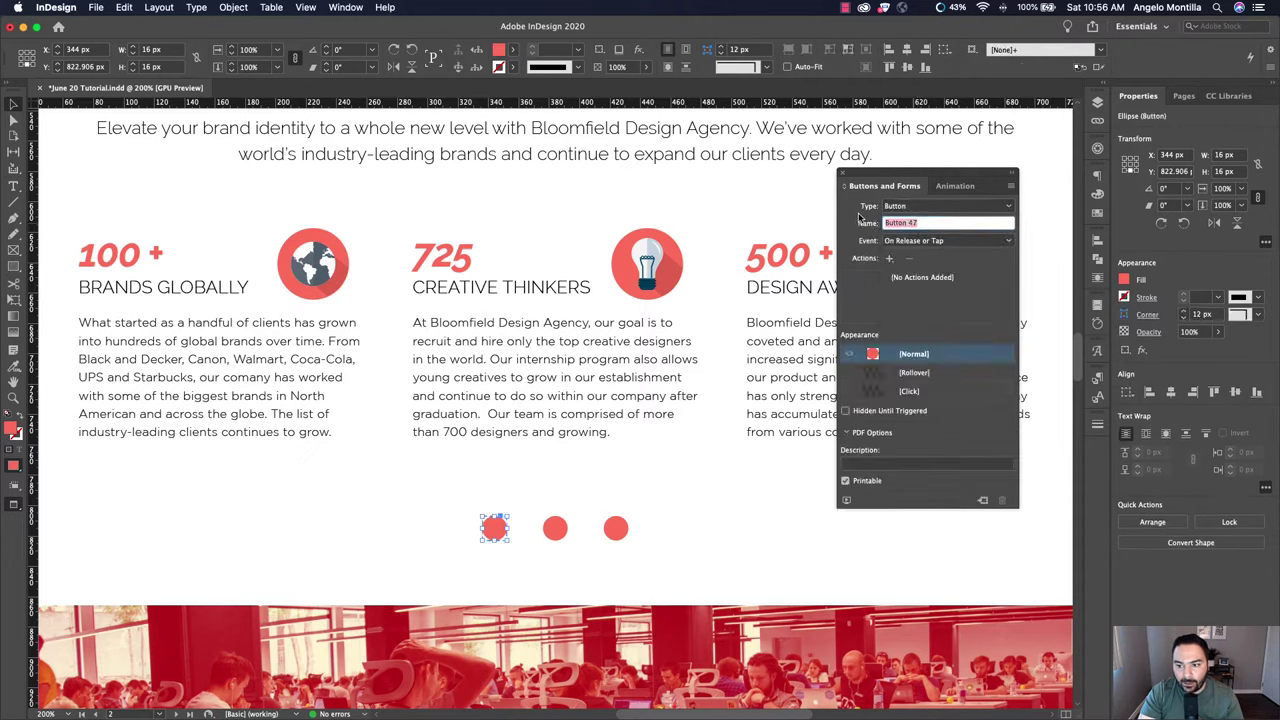
type("Indicator 1")
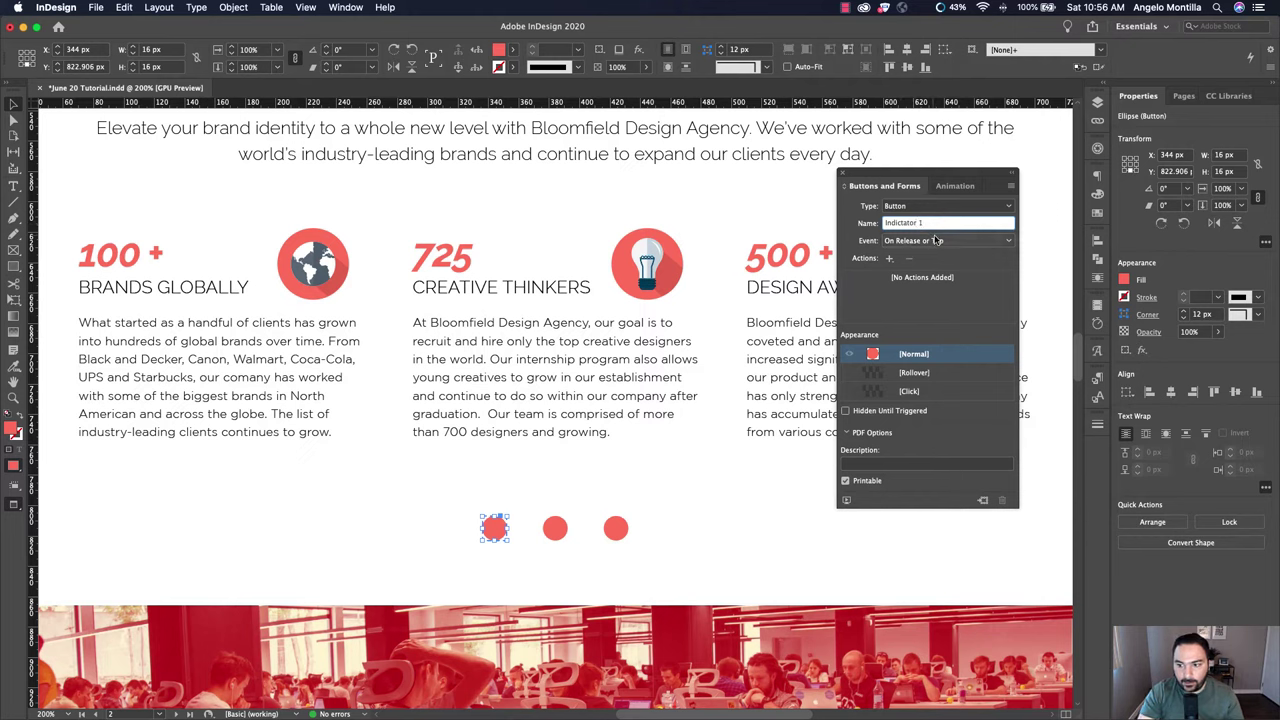
Set the first circle button's event to On Roll Over and add an Animation action that plays Info Box 1.
left_click(1008, 244)
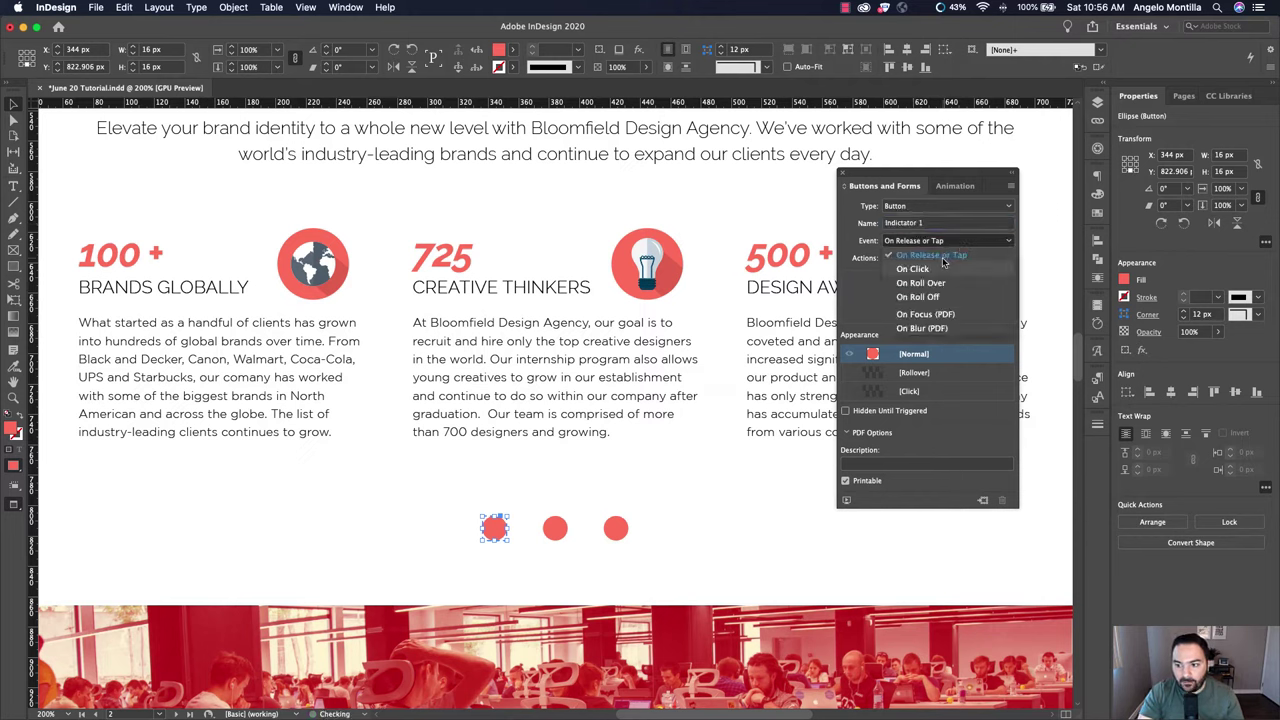
left_click(924, 286)
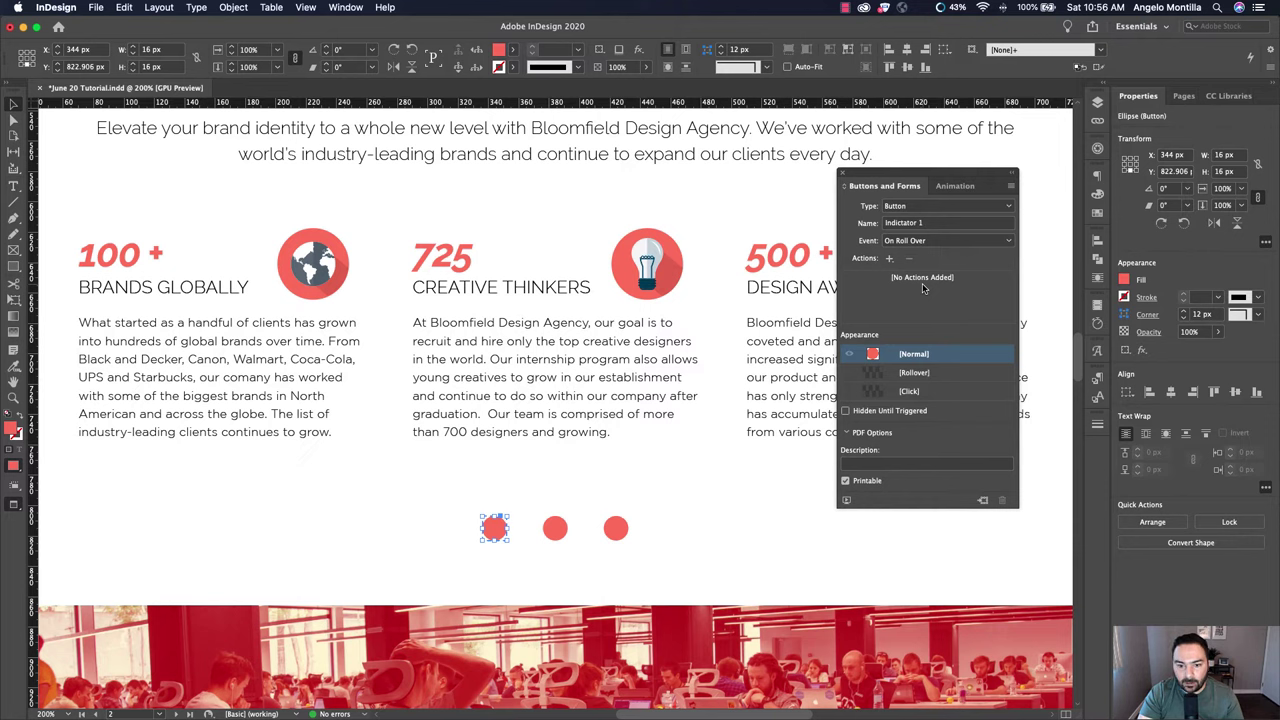
left_click(890, 259)
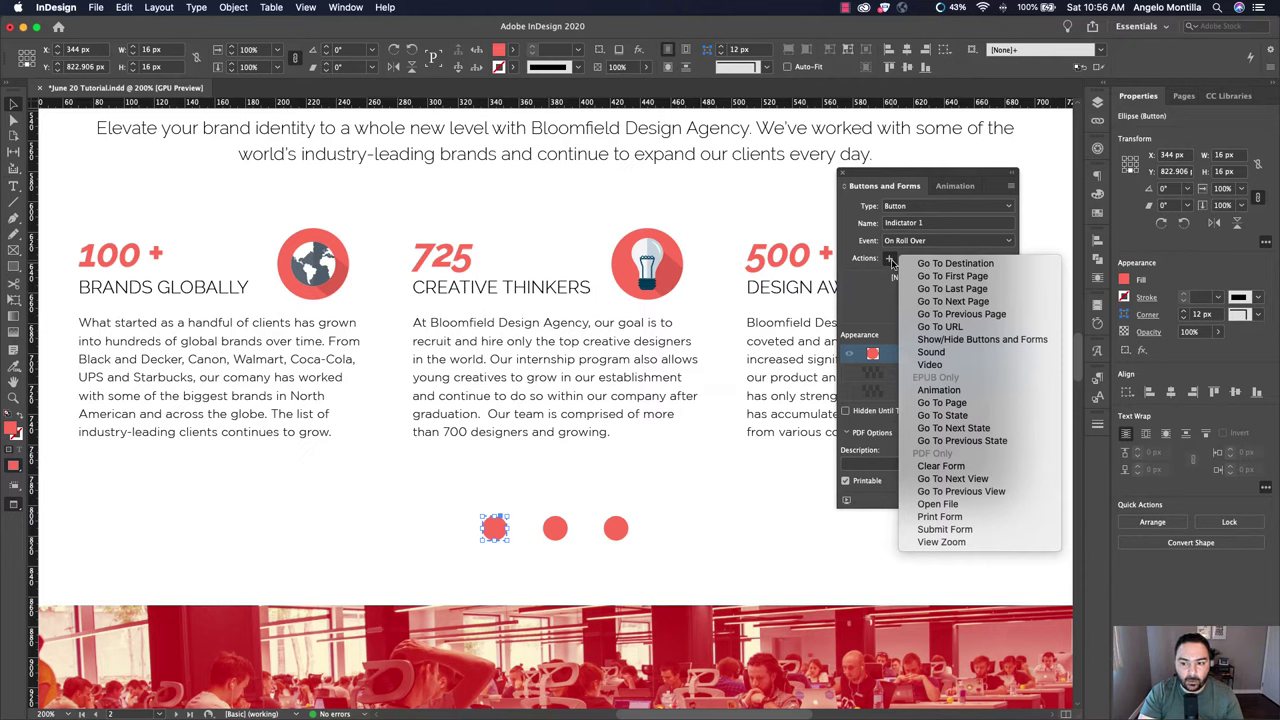
left_click(968, 390)
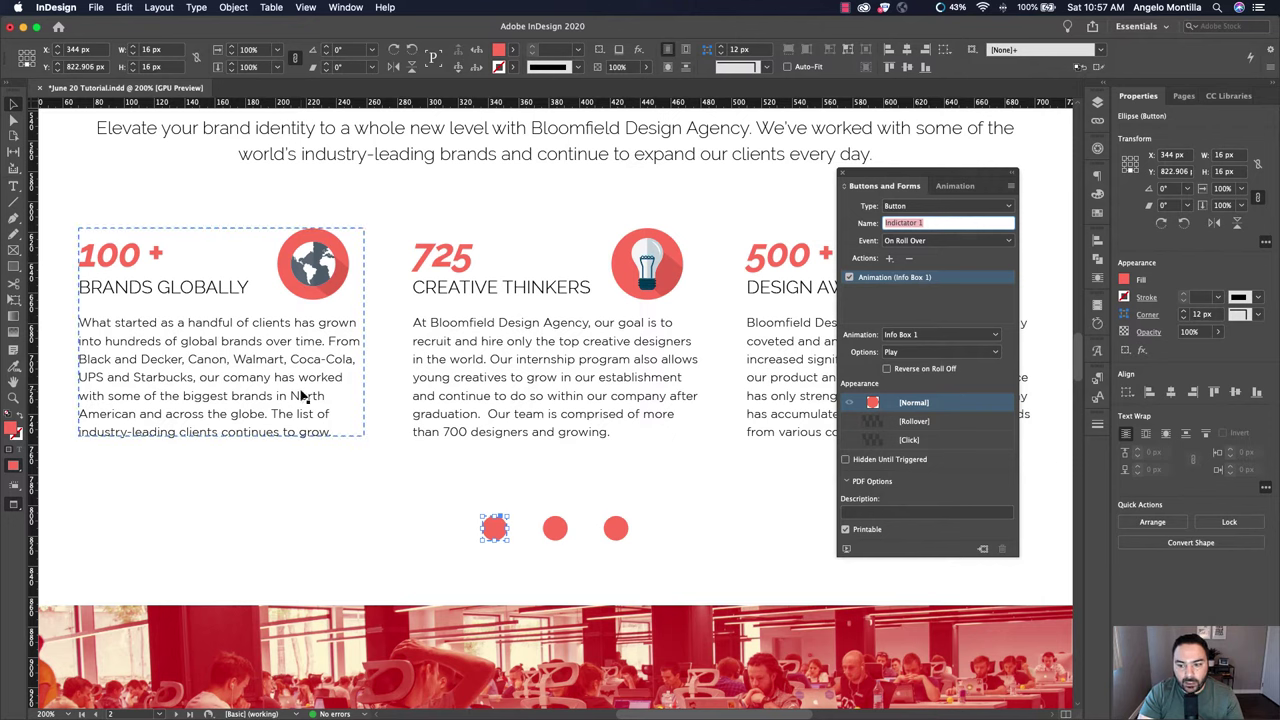
Add a Show/Hide Buttons and Forms action to the first circle button that shows Info Box 1 and hides Info Box 2 and Info Box 3.
left_click(891, 258)
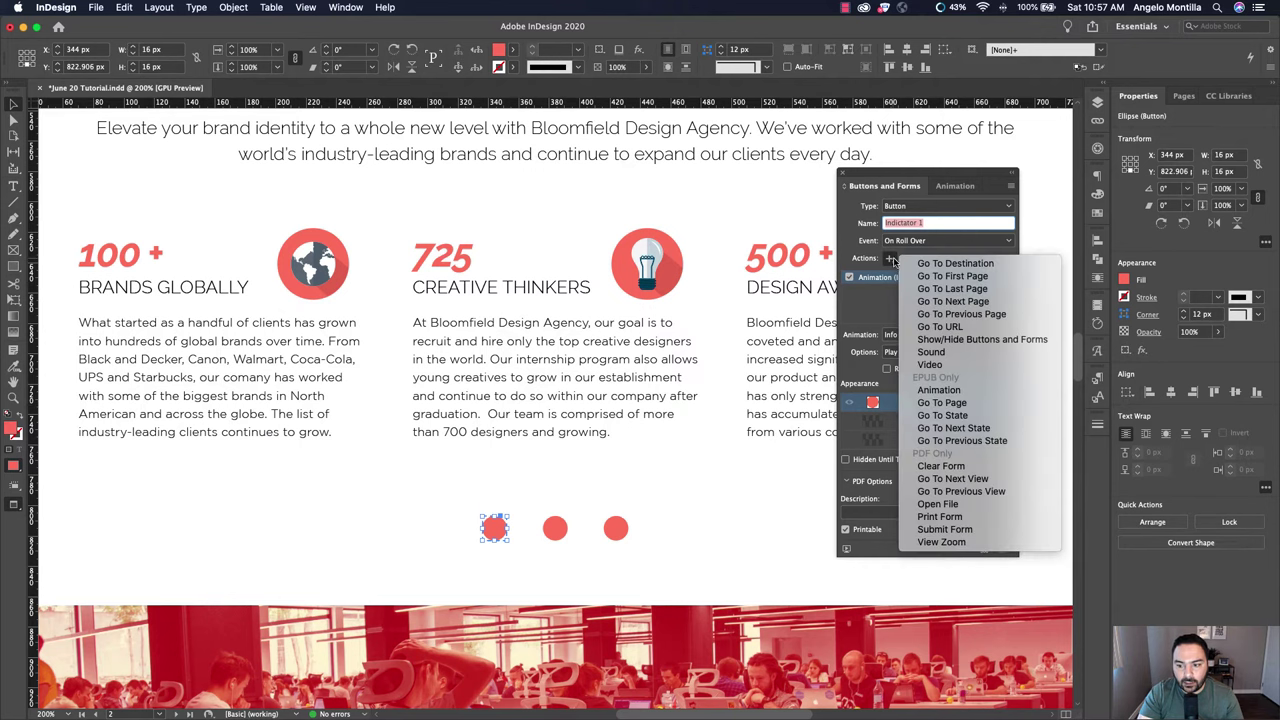
left_click(1015, 341)
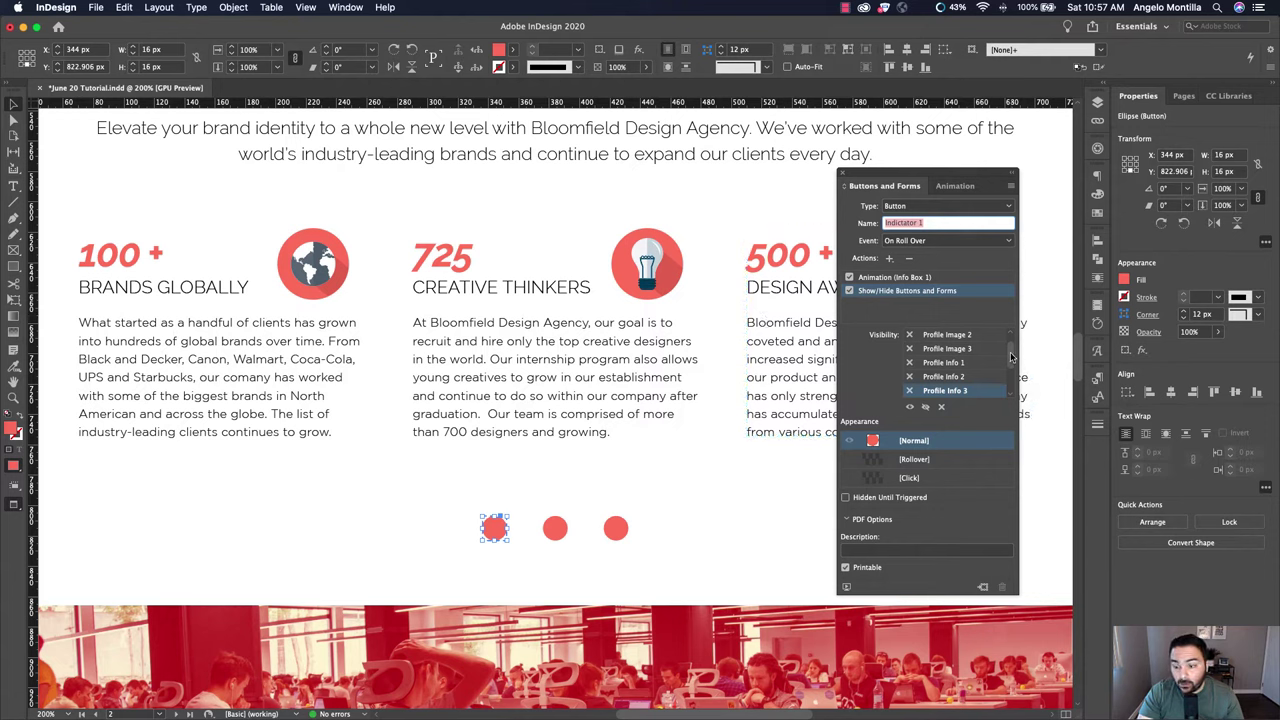
left_click_drag(1012, 355, 1010, 384)
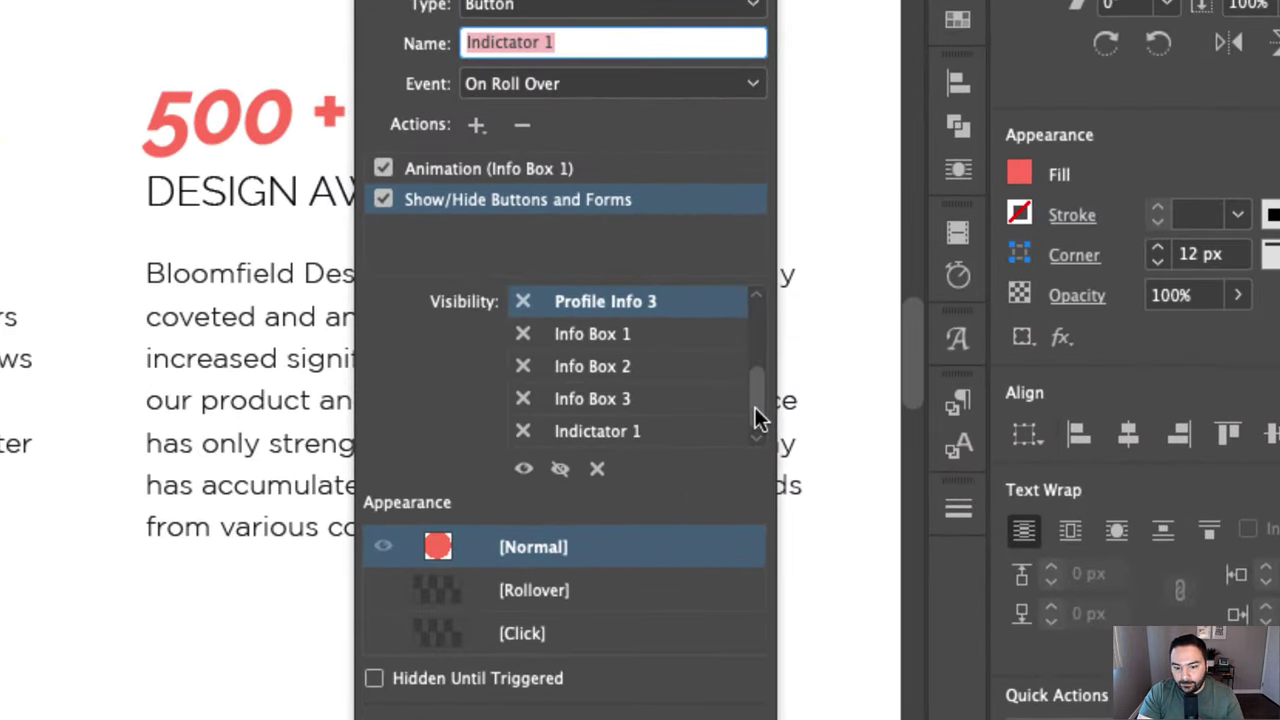
left_click(522, 336)
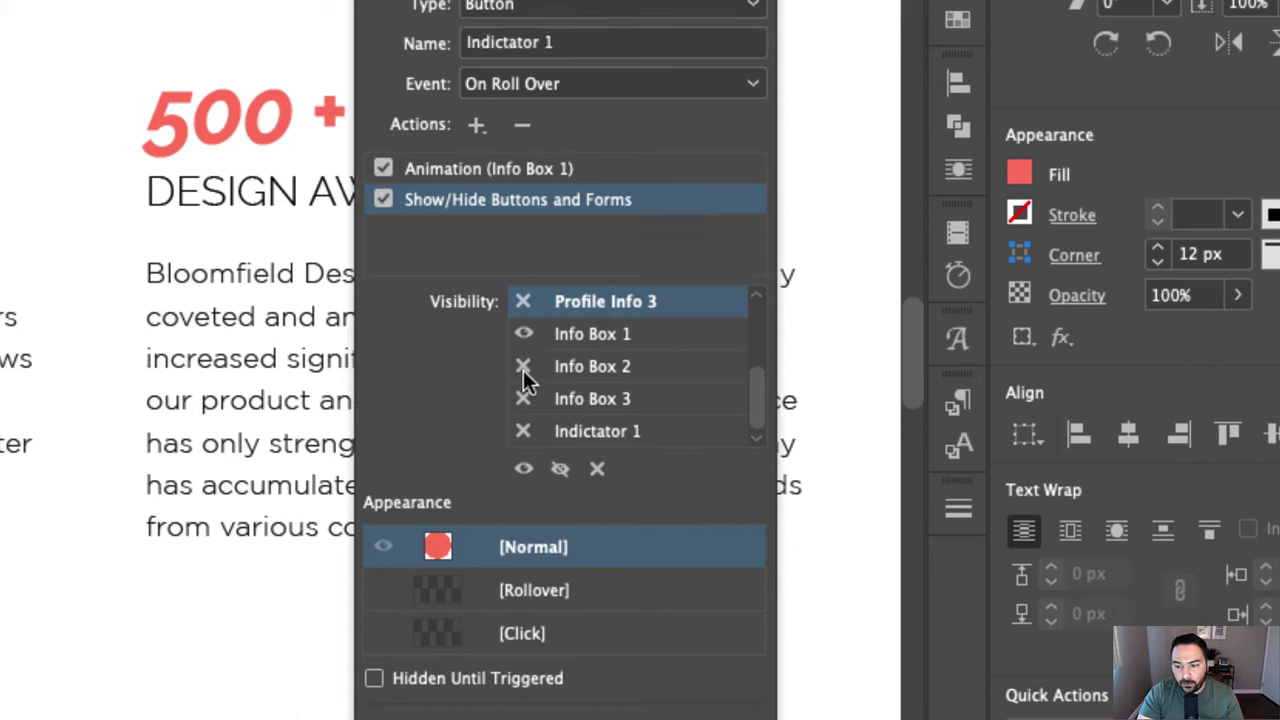
left_click(523, 368)
left_click(523, 368)
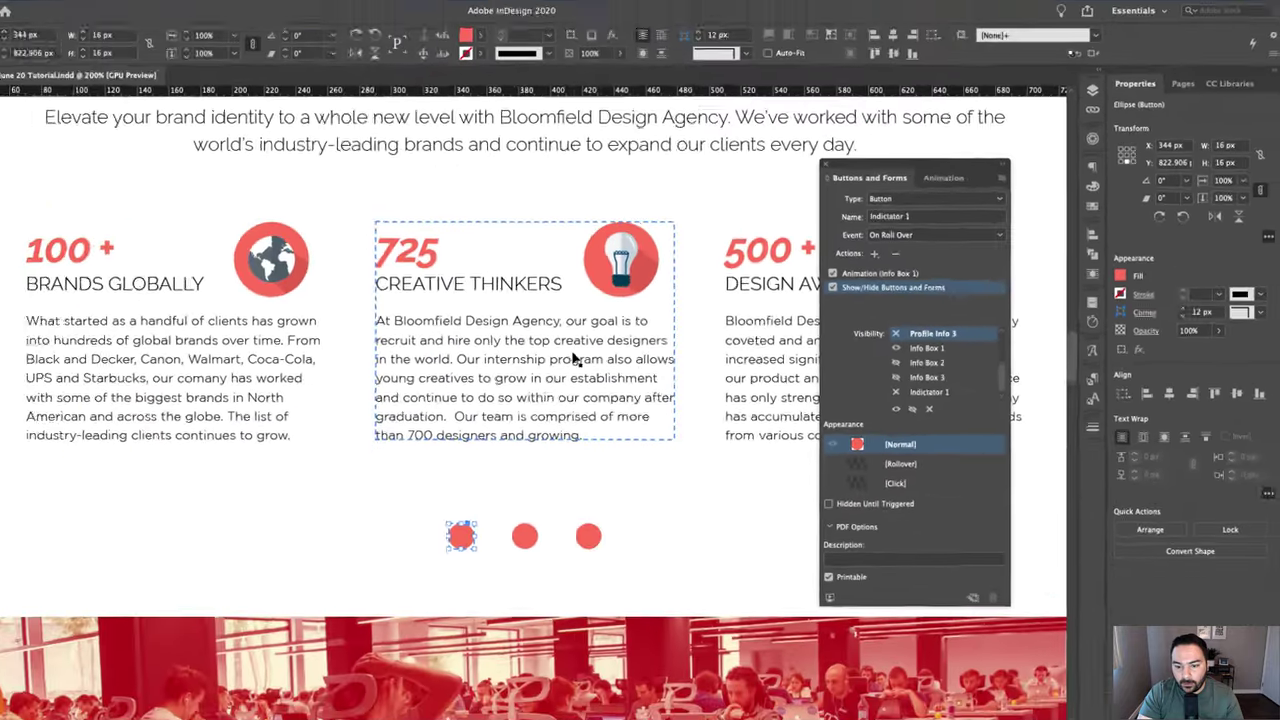
Convert the middle red circle into a button named Indicator 2.
left_click(524, 536)
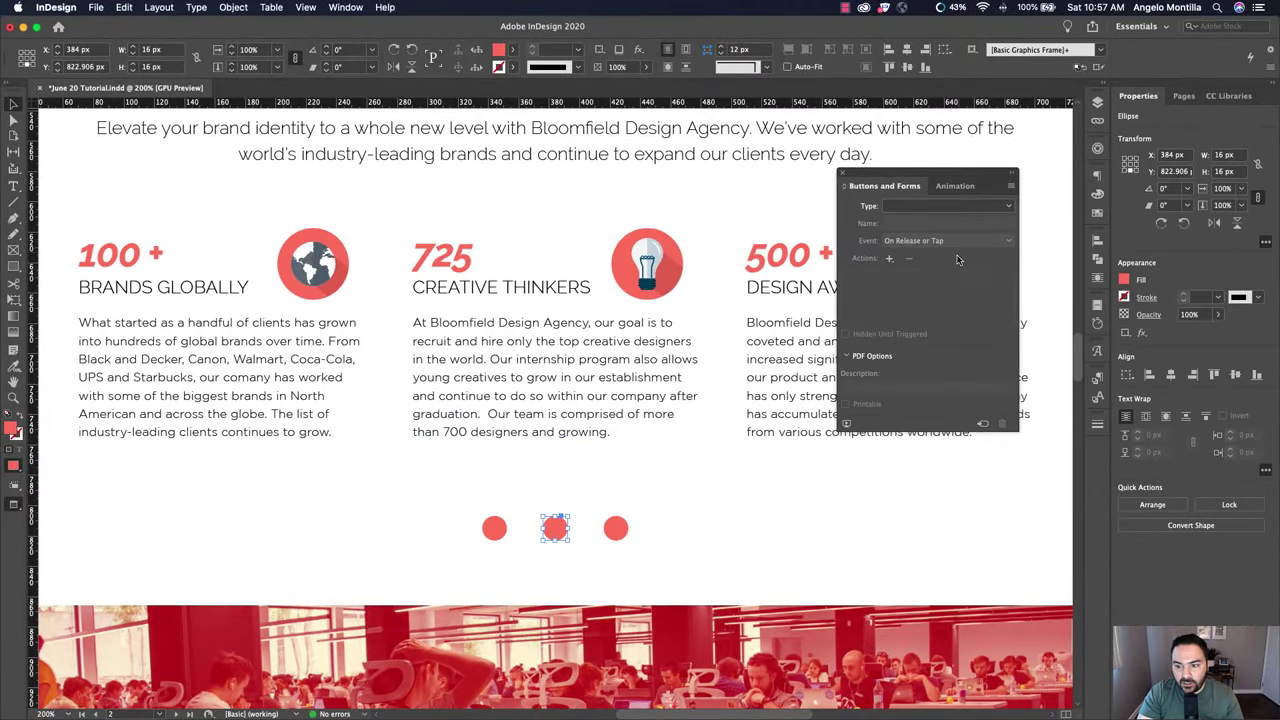
left_click(1000, 207)
left_click(974, 220)
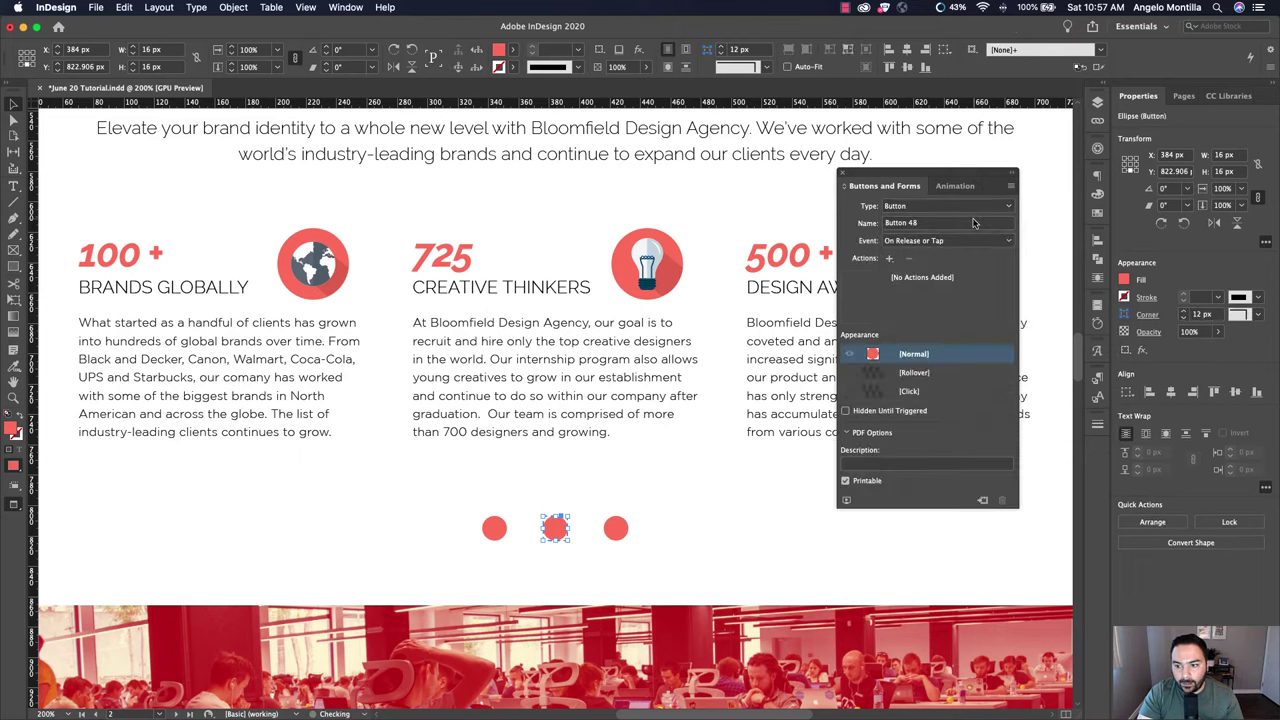
left_click(938, 228)
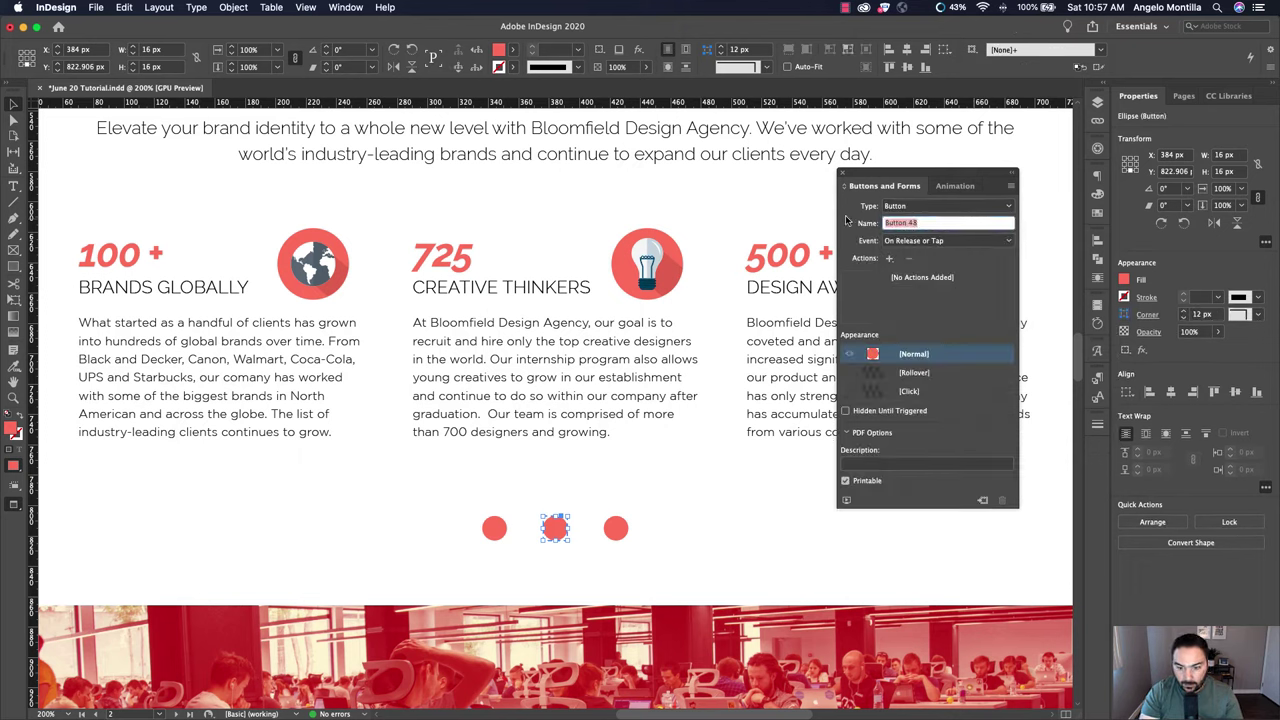
type("Indicator")
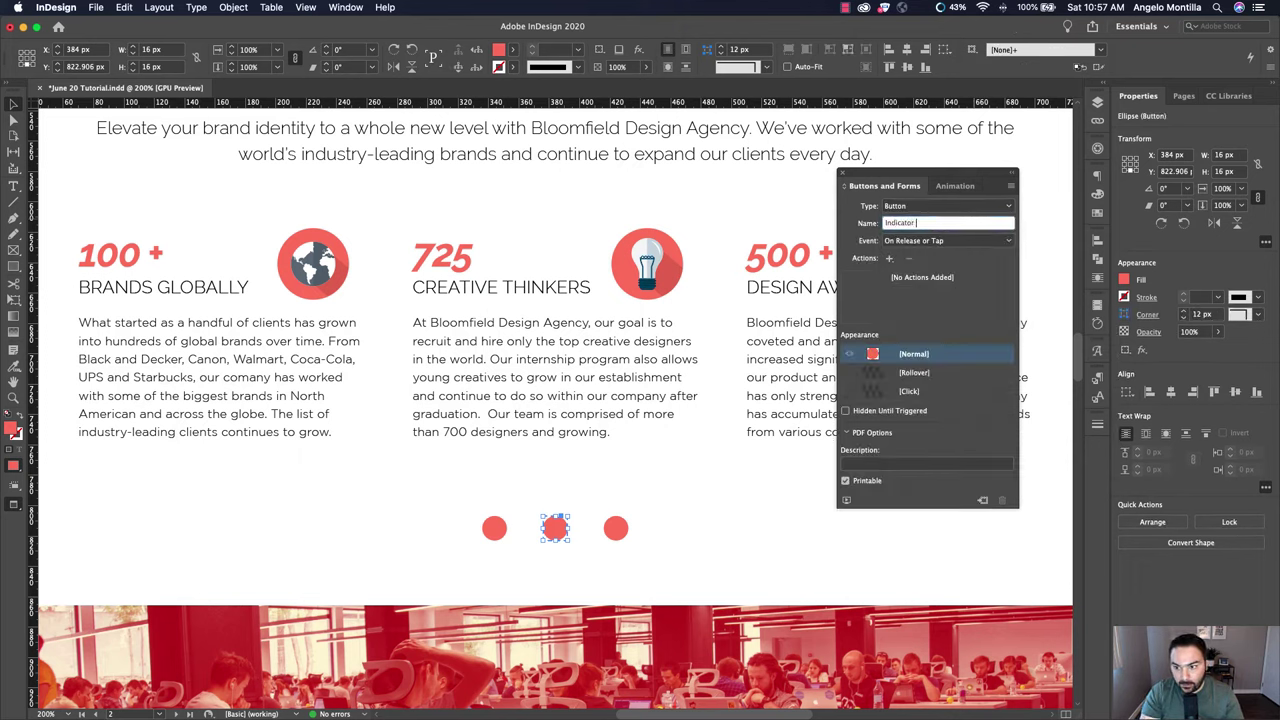
type(" 2")
Convert the third red circle below the info boxes into a button named Indicator 3.
left_click(615, 528)
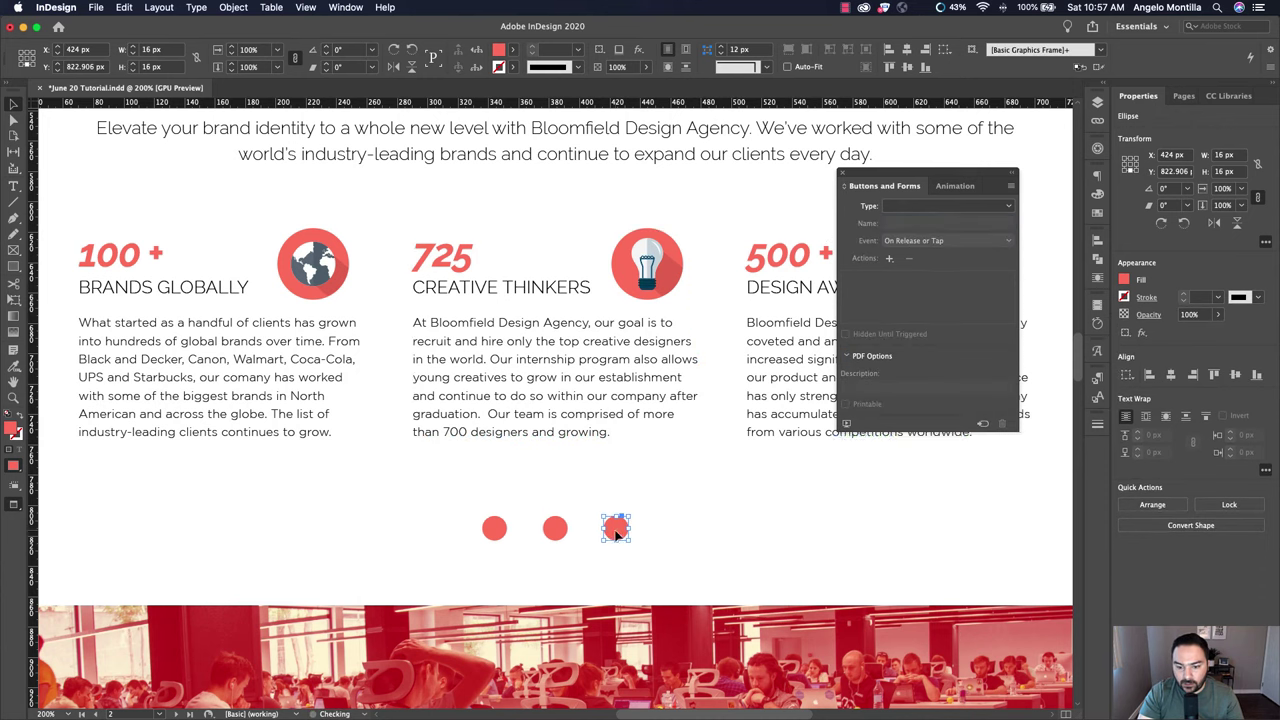
left_click(900, 206)
left_click(906, 218)
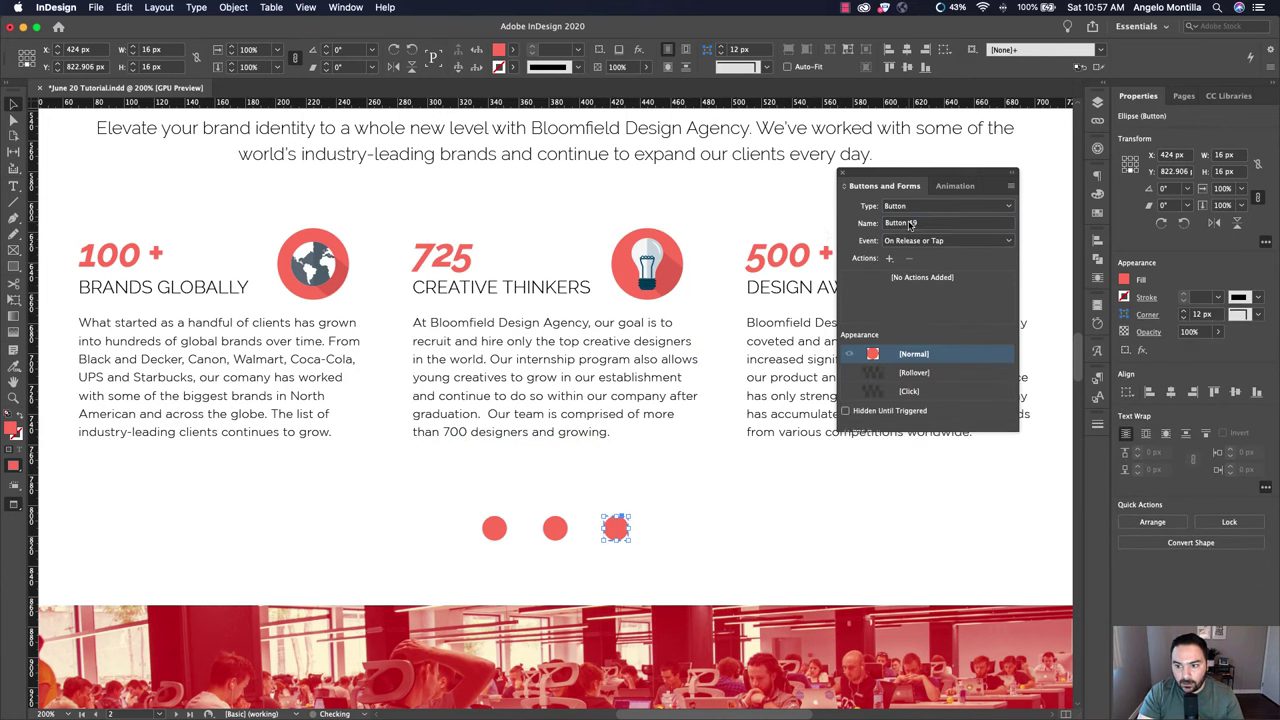
left_click(917, 224)
type("Indicator 3")
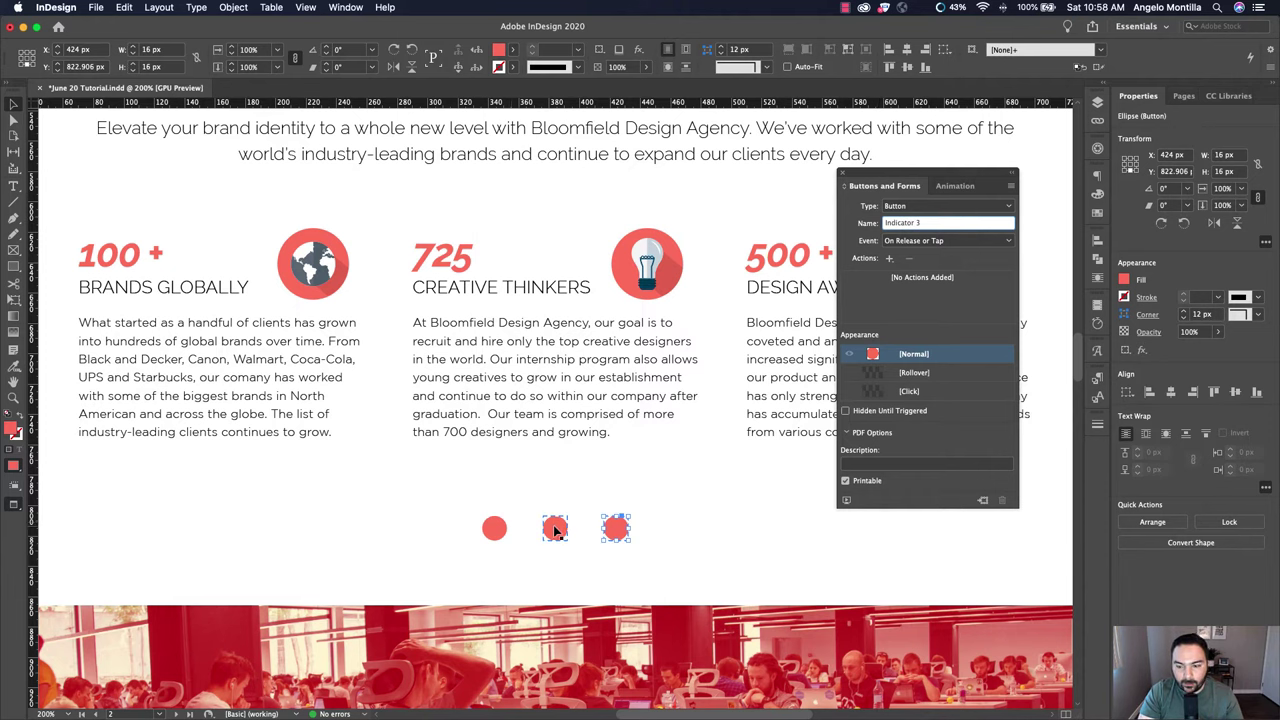
Give the first circle button a Rollover appearance filled with PANTONE P 174-11 U, then return it to its Normal state.
left_click(494, 528)
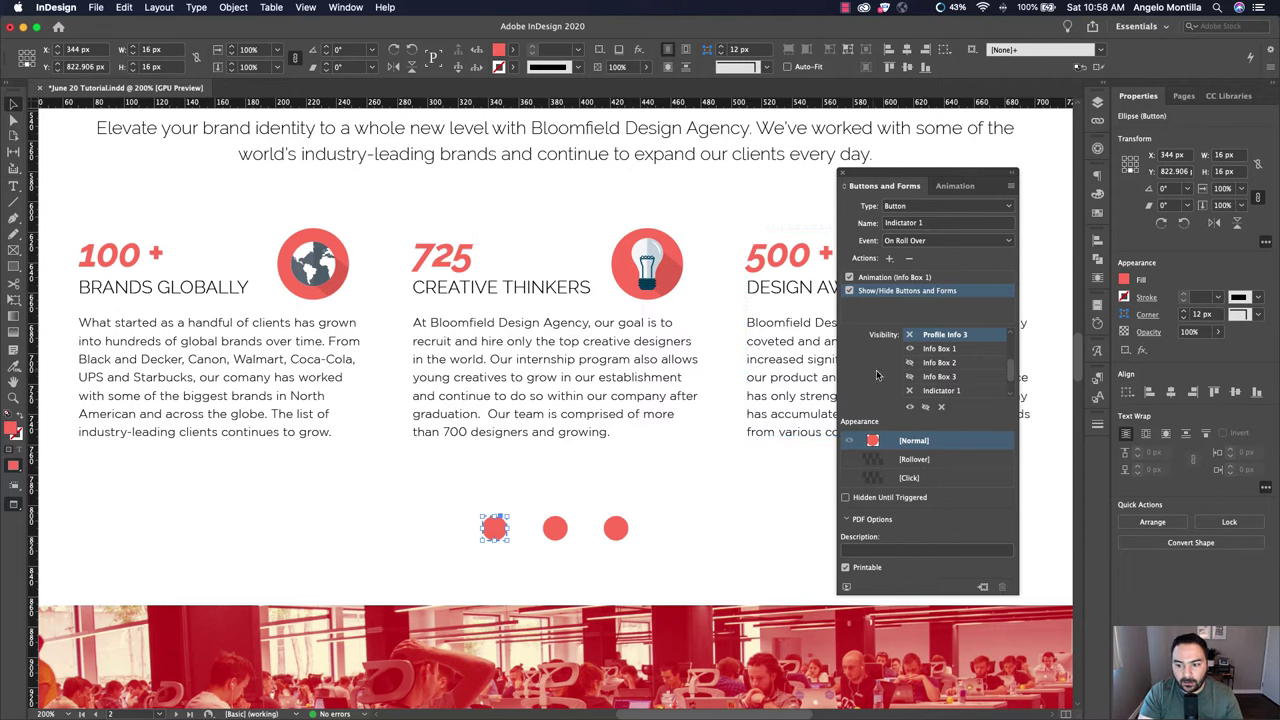
left_click(914, 460)
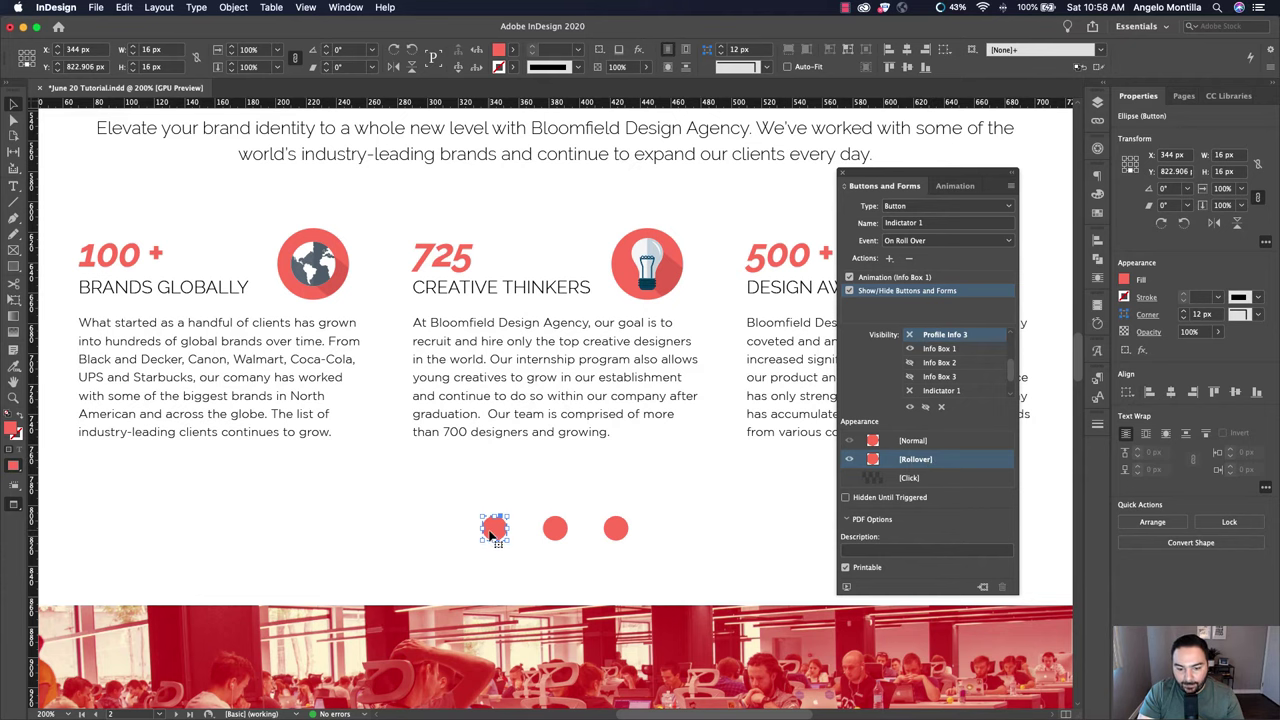
key("super+equal")
key("super+equal")
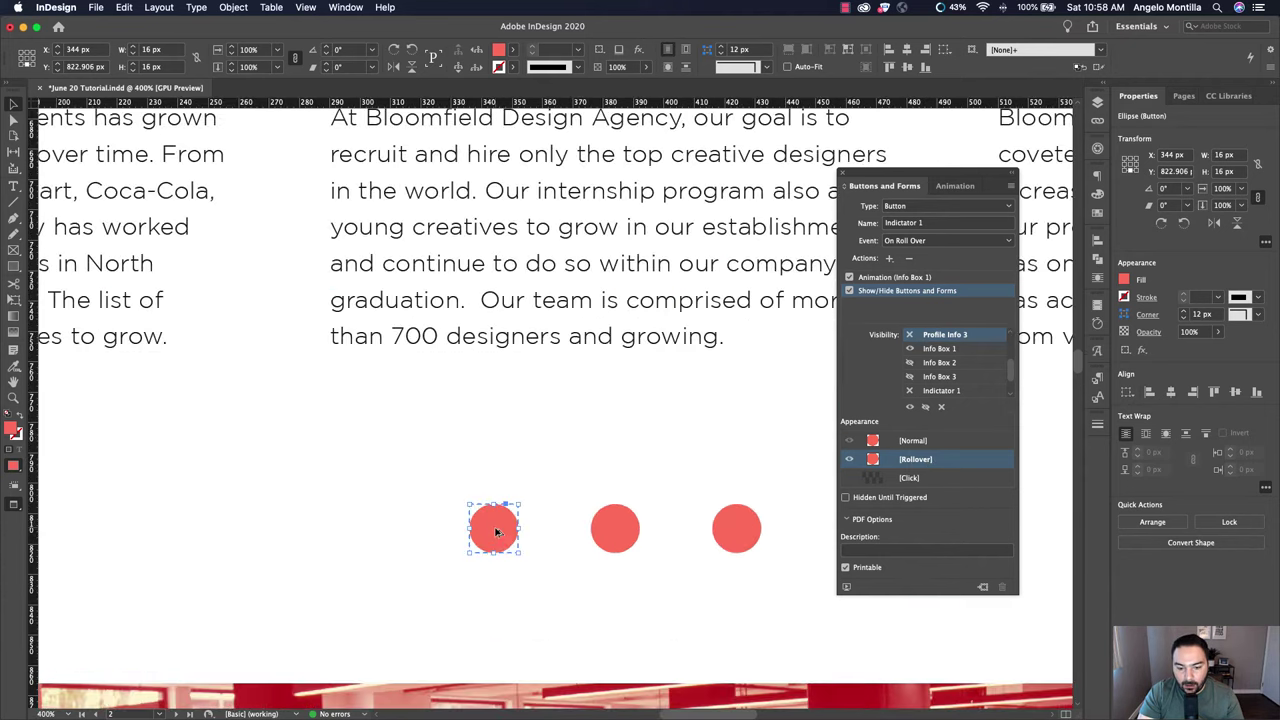
double_click(495, 533)
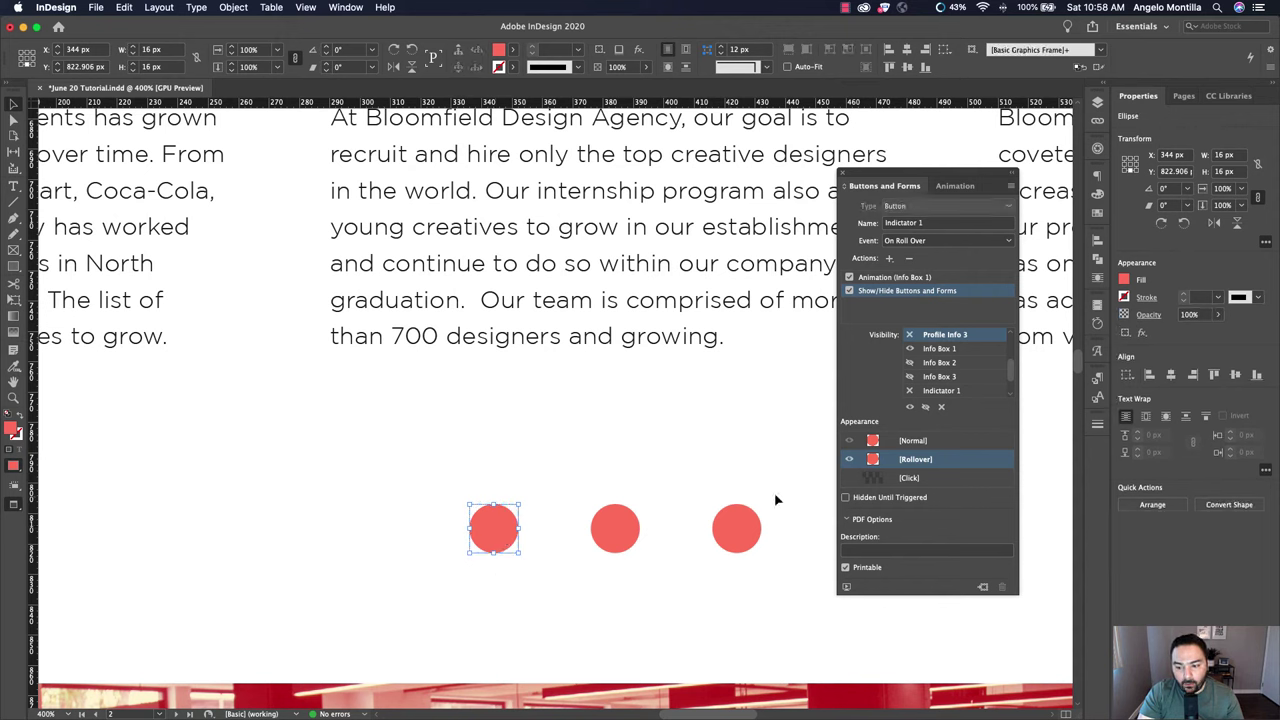
left_click(1096, 214)
left_click(960, 271)
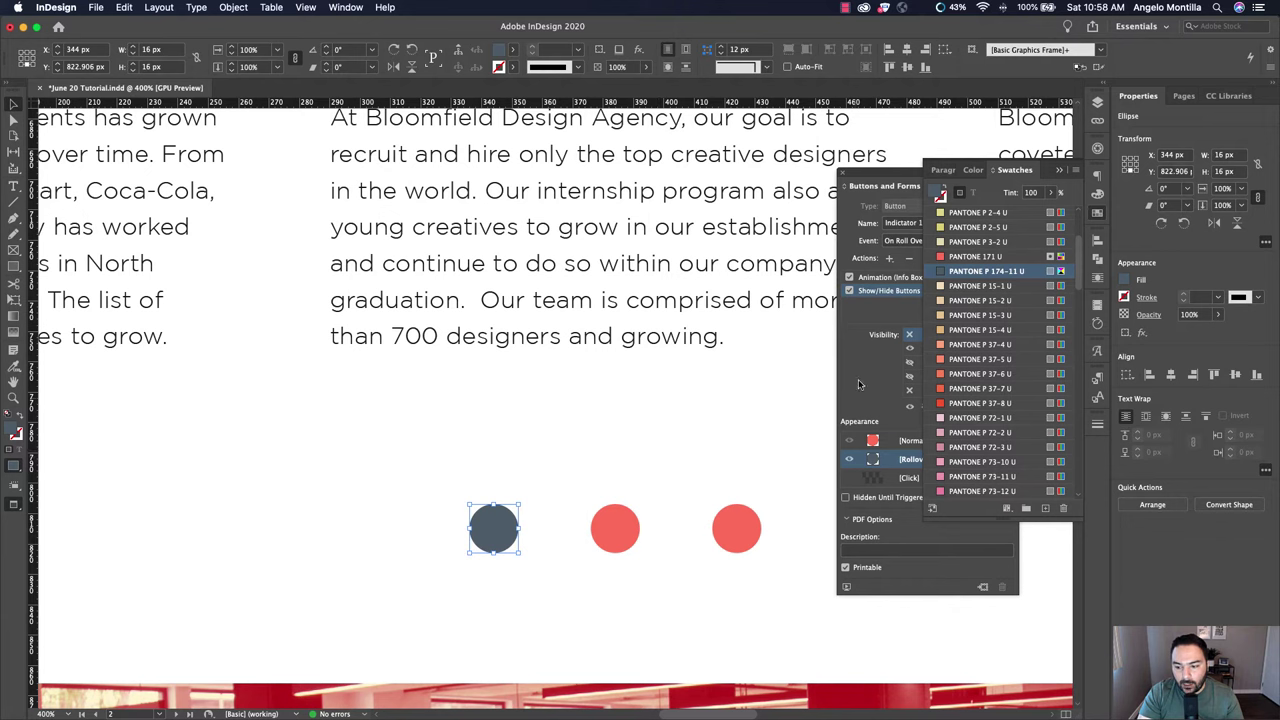
left_click(898, 178)
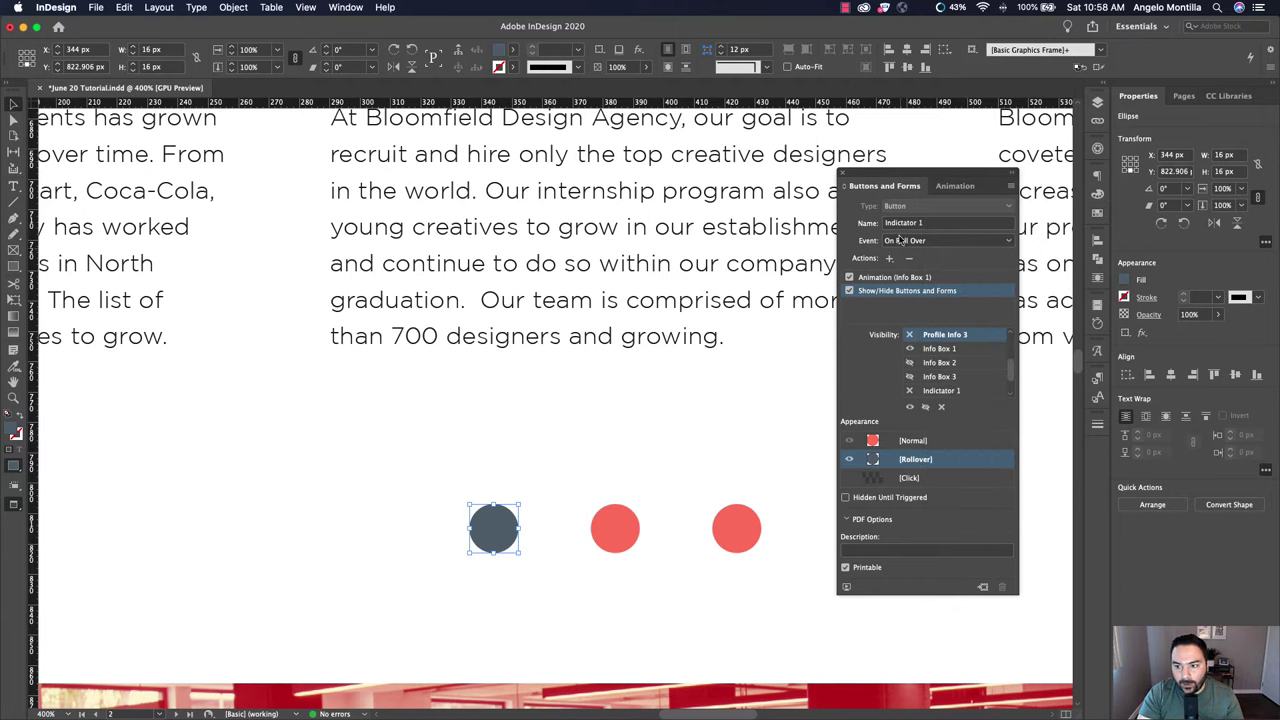
left_click(914, 446)
left_click(913, 459)
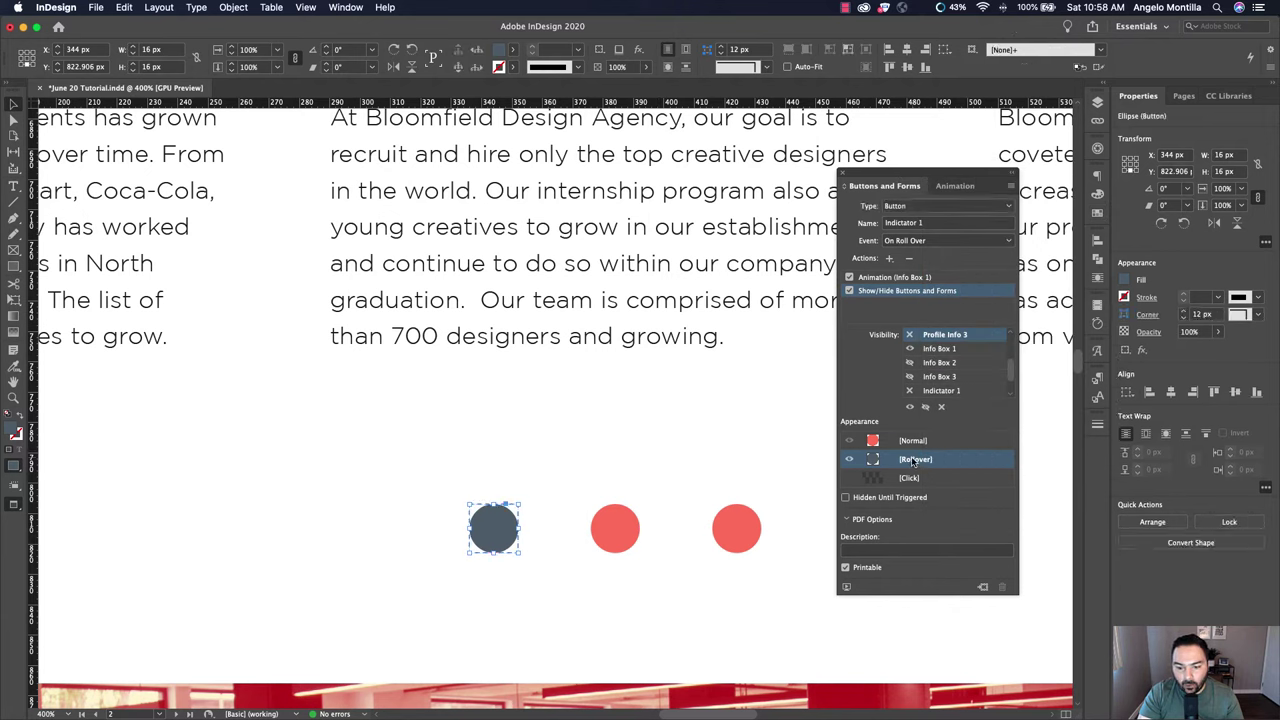
left_click(912, 445)
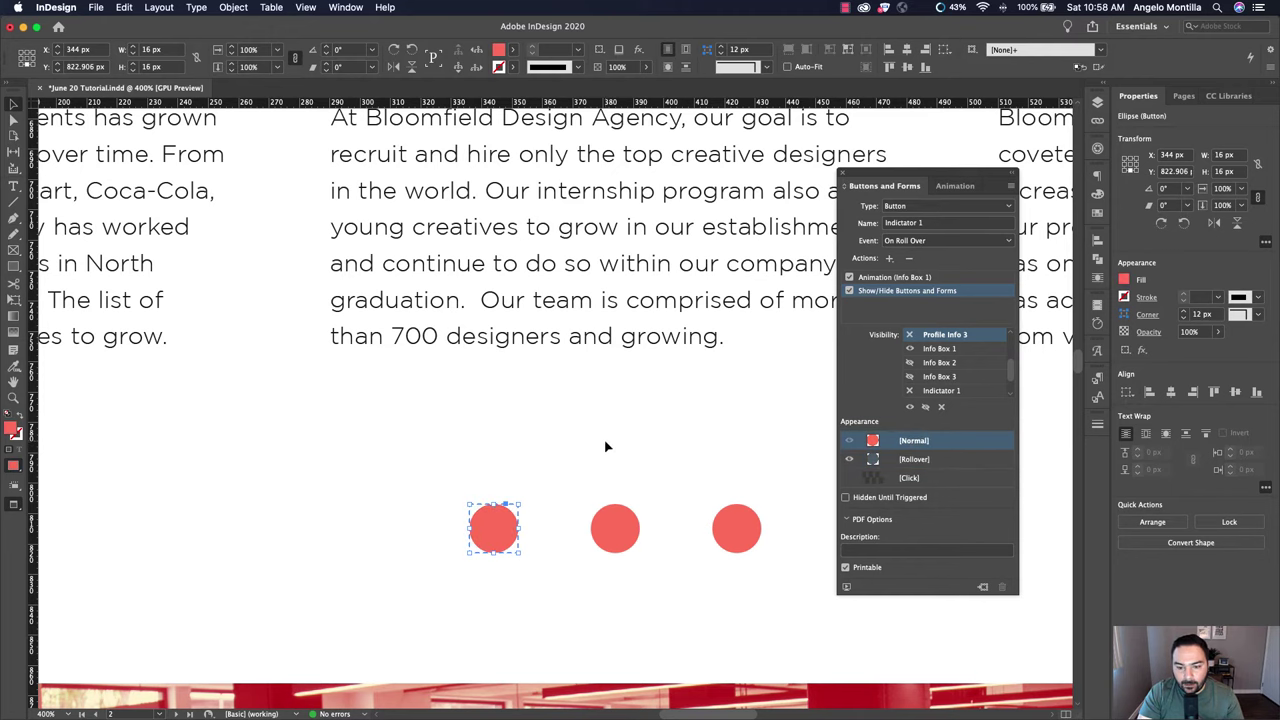
Set the middle circle button's event to On Roll Over and add an Animation action that plays Info Box 2.
scroll(595, 488, "down", 1)
scroll(595, 484, "down", 1)
scroll(620, 480, "right", 2)
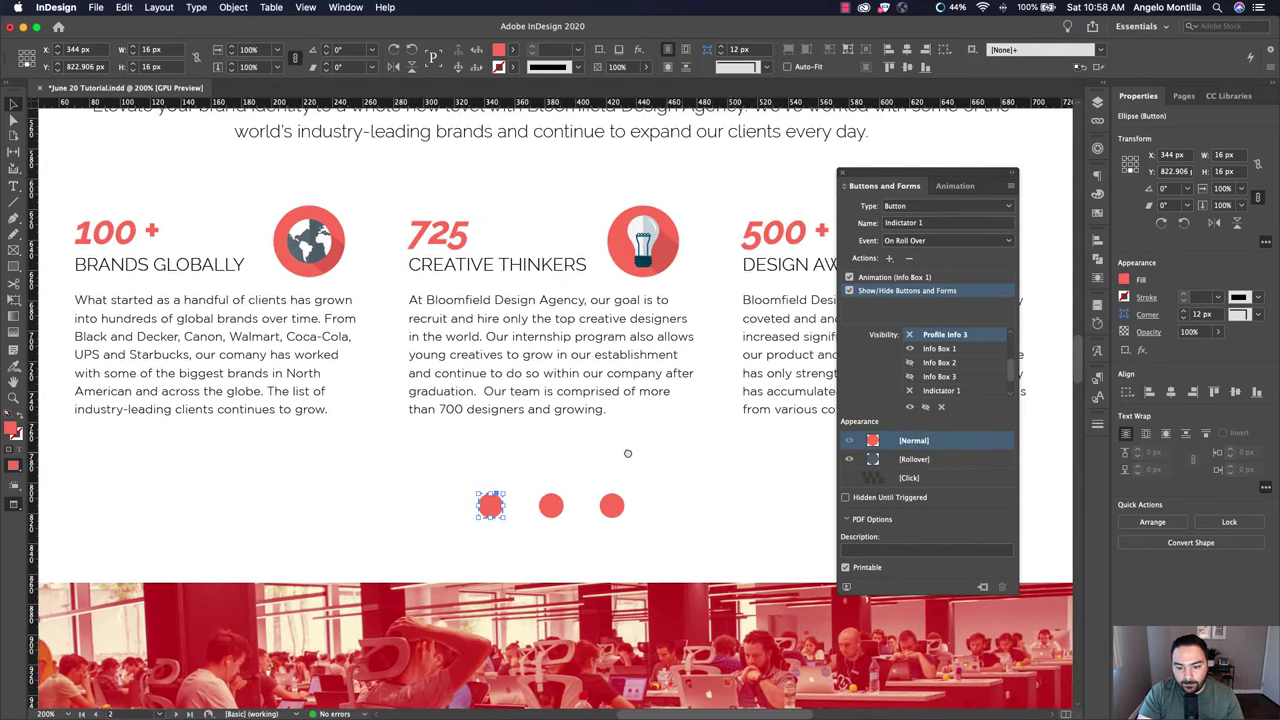
left_click(508, 511)
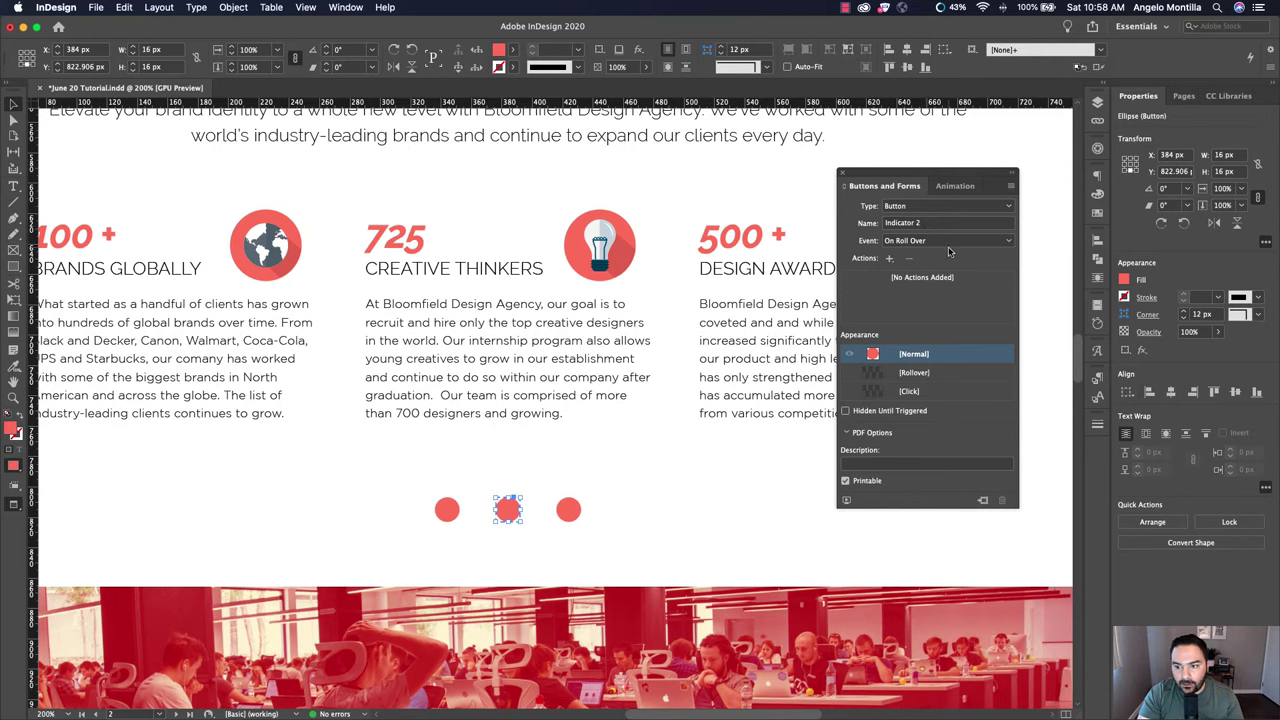
left_click(889, 258)
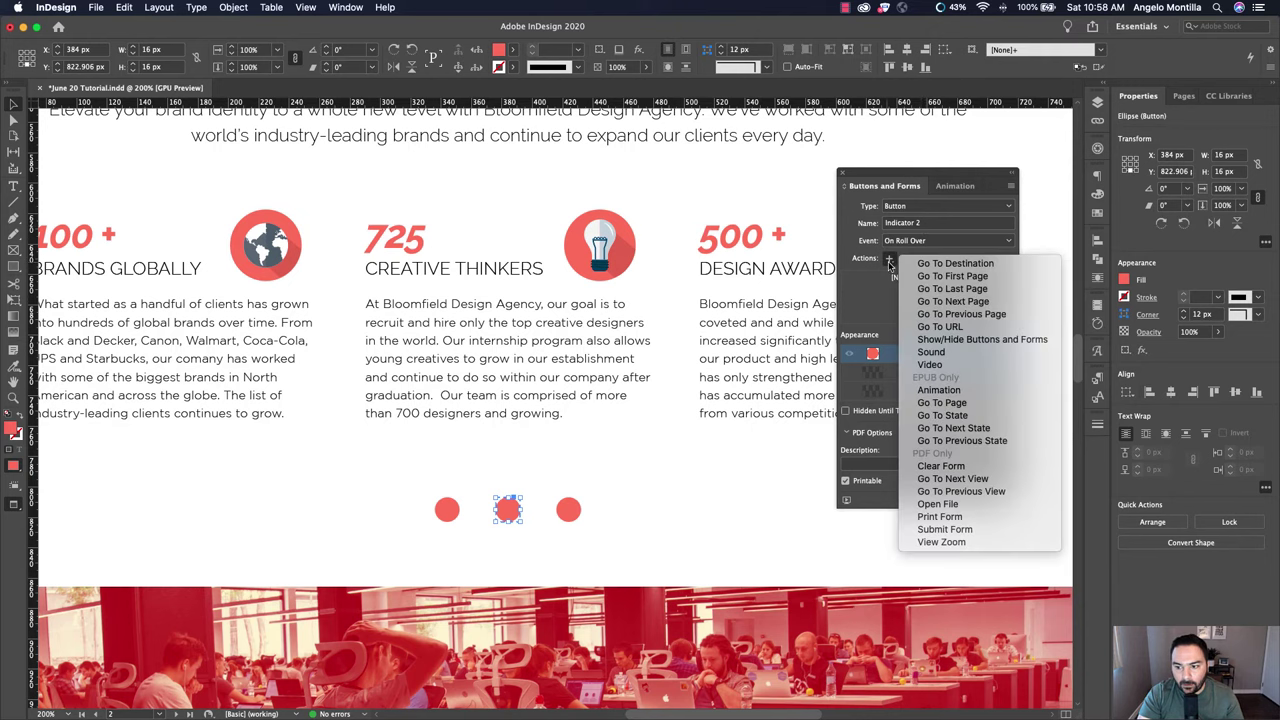
left_click(977, 391)
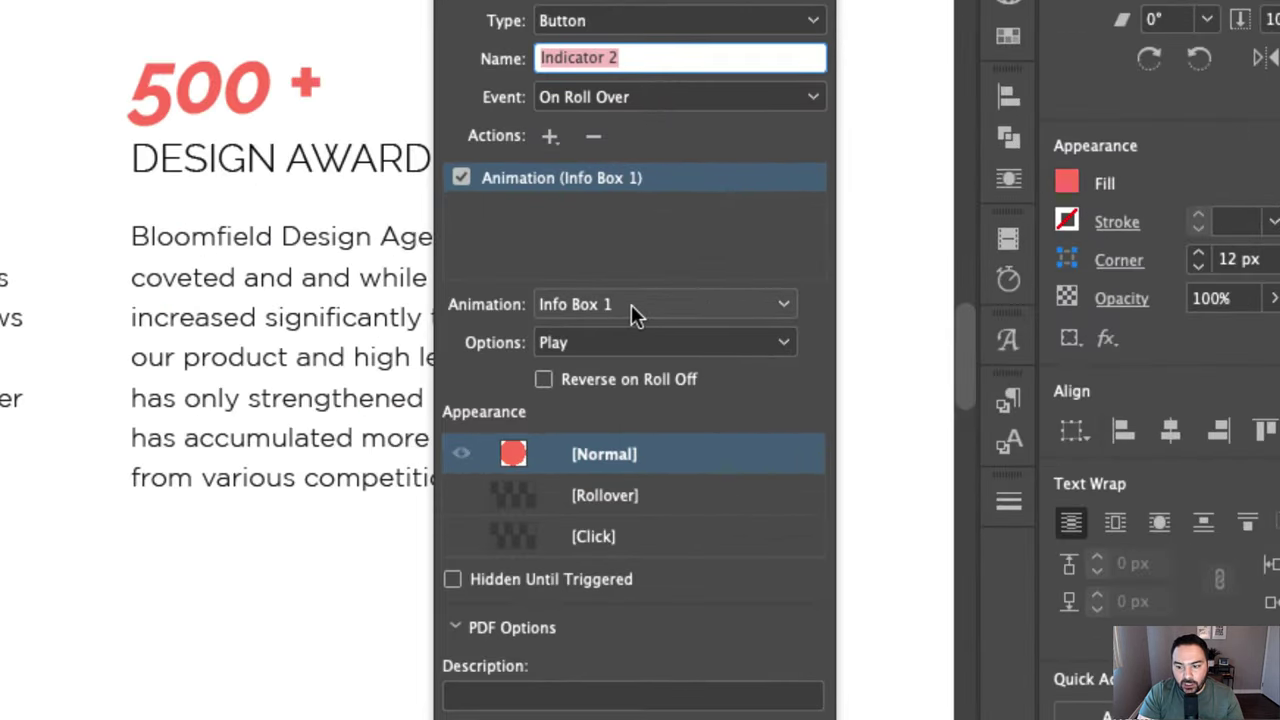
left_click(786, 304)
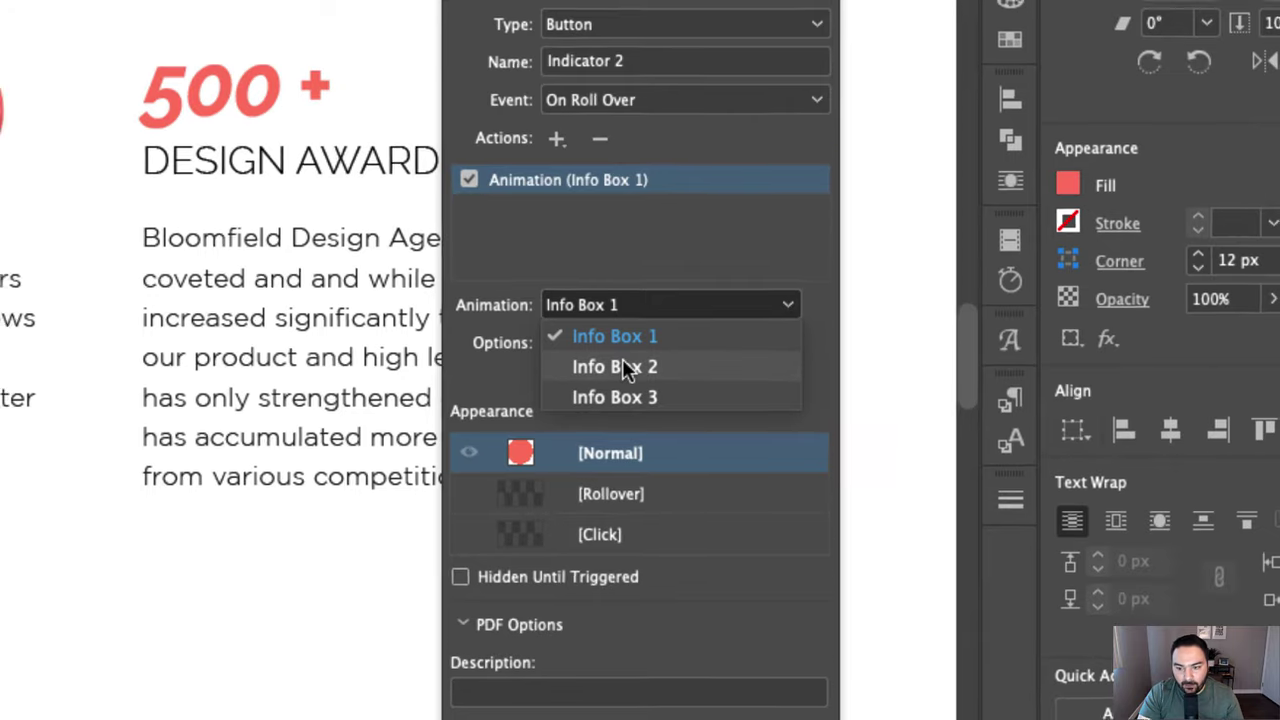
left_click(620, 366)
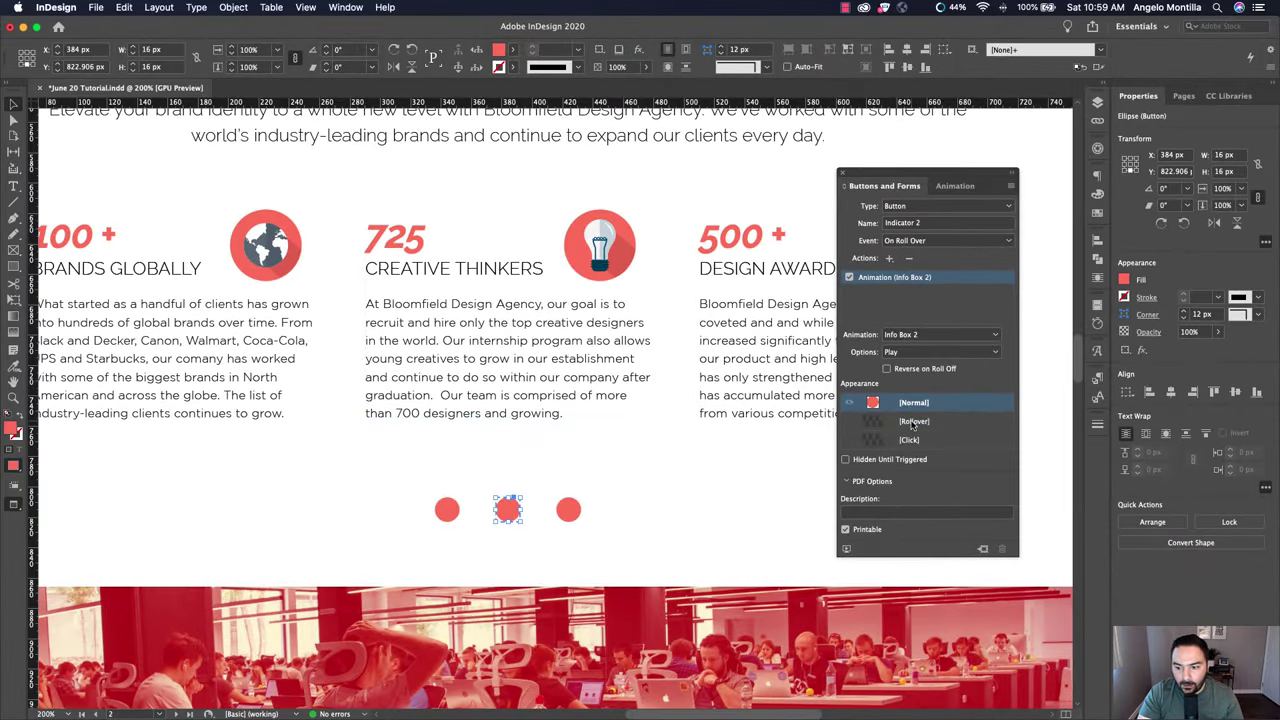
Add a Show/Hide Buttons and Forms action to the middle circle button that shows Info Box 2 and hides Info Box 1 and Info Box 3.
left_click(889, 258)
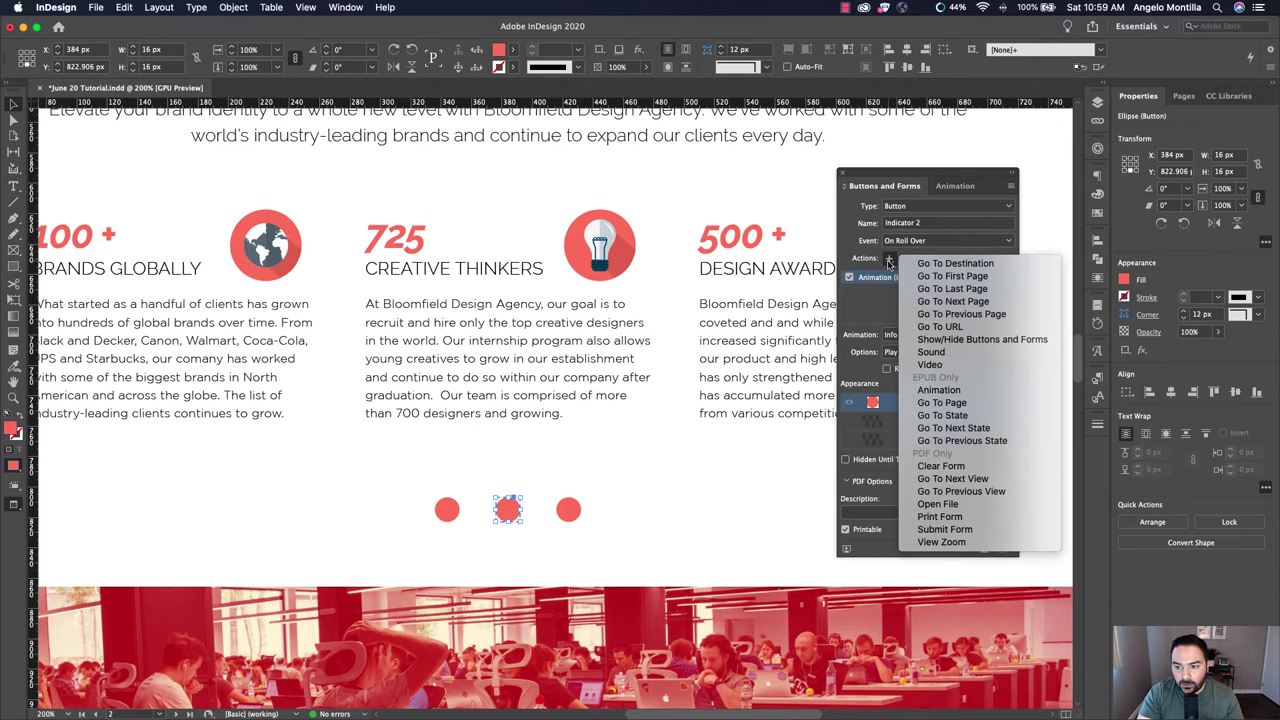
left_click(995, 340)
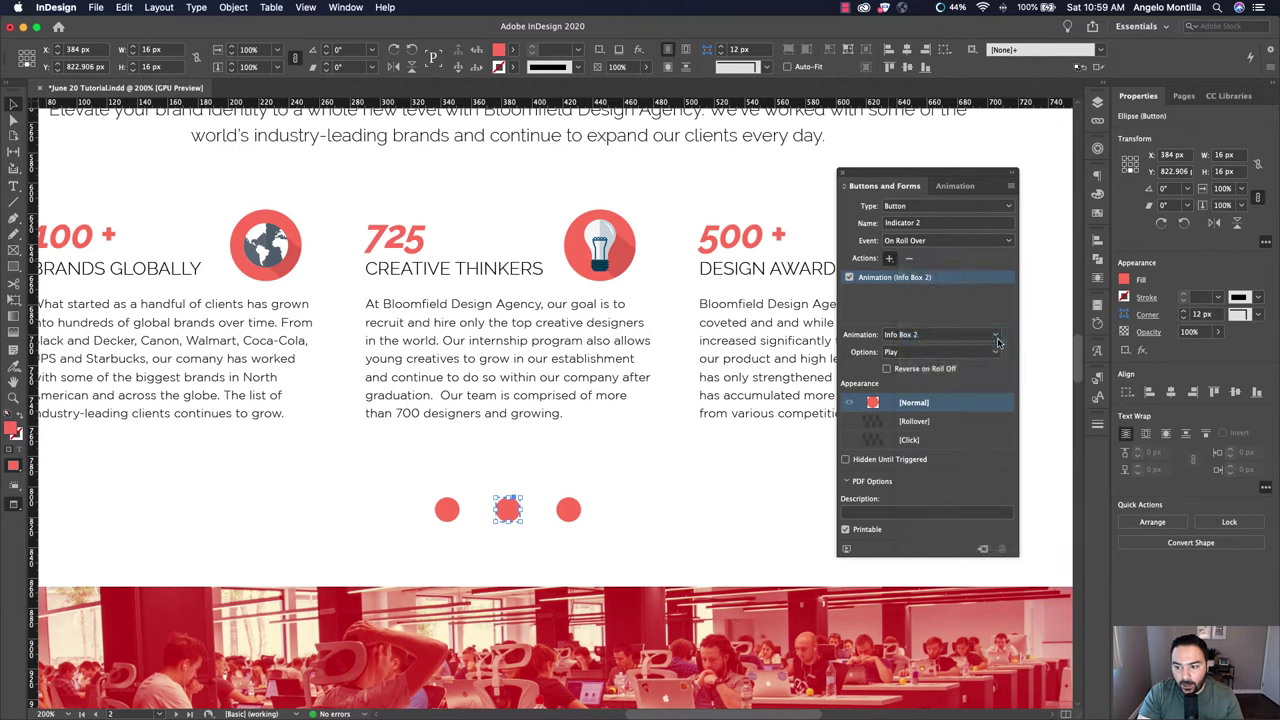
left_click_drag(1010, 376, 1010, 364)
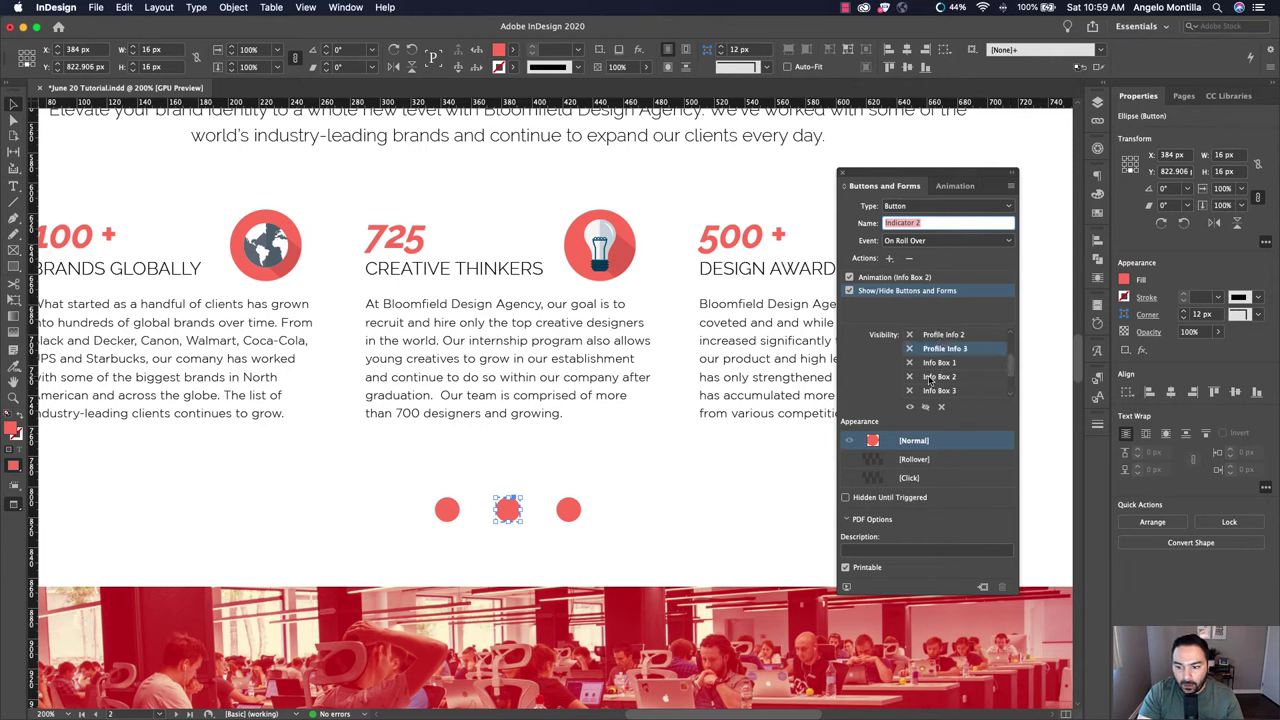
left_click(911, 364)
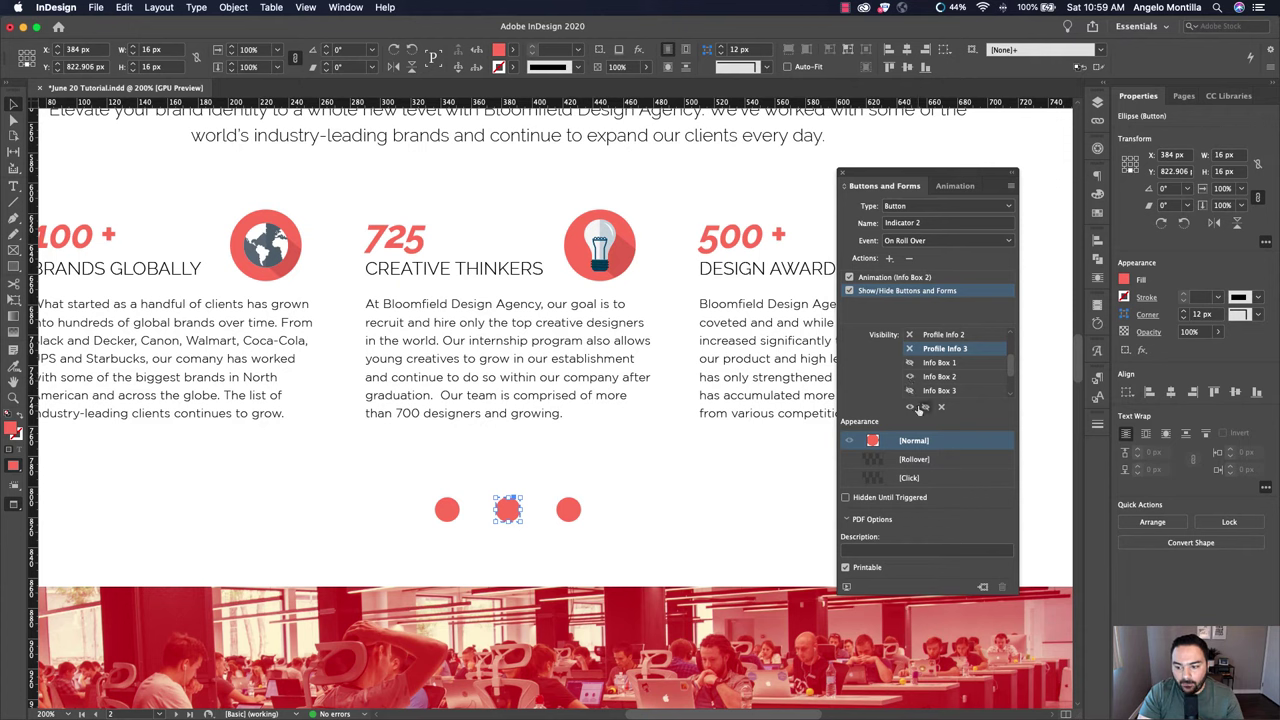
left_click_drag(1013, 372, 1013, 379)
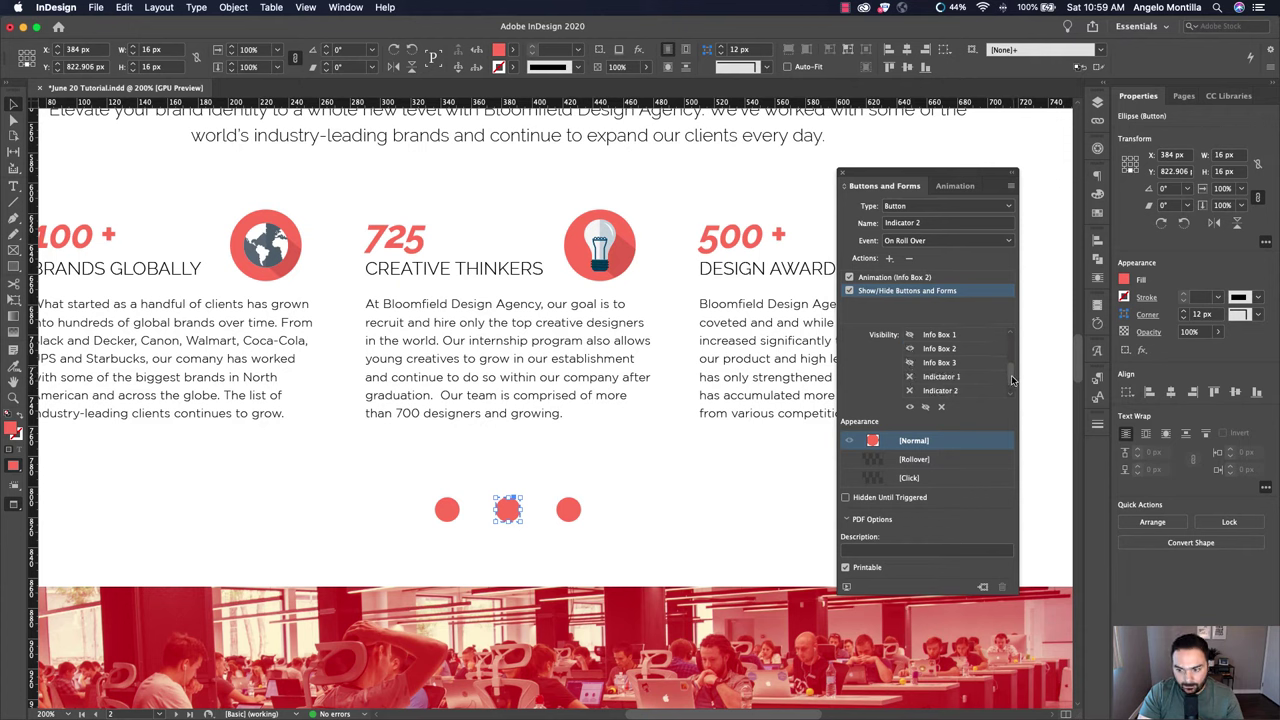
Fill the middle circle button's Rollover appearance with PANTONE P 174-11 U and switch it back to the Normal state.
left_click(914, 461)
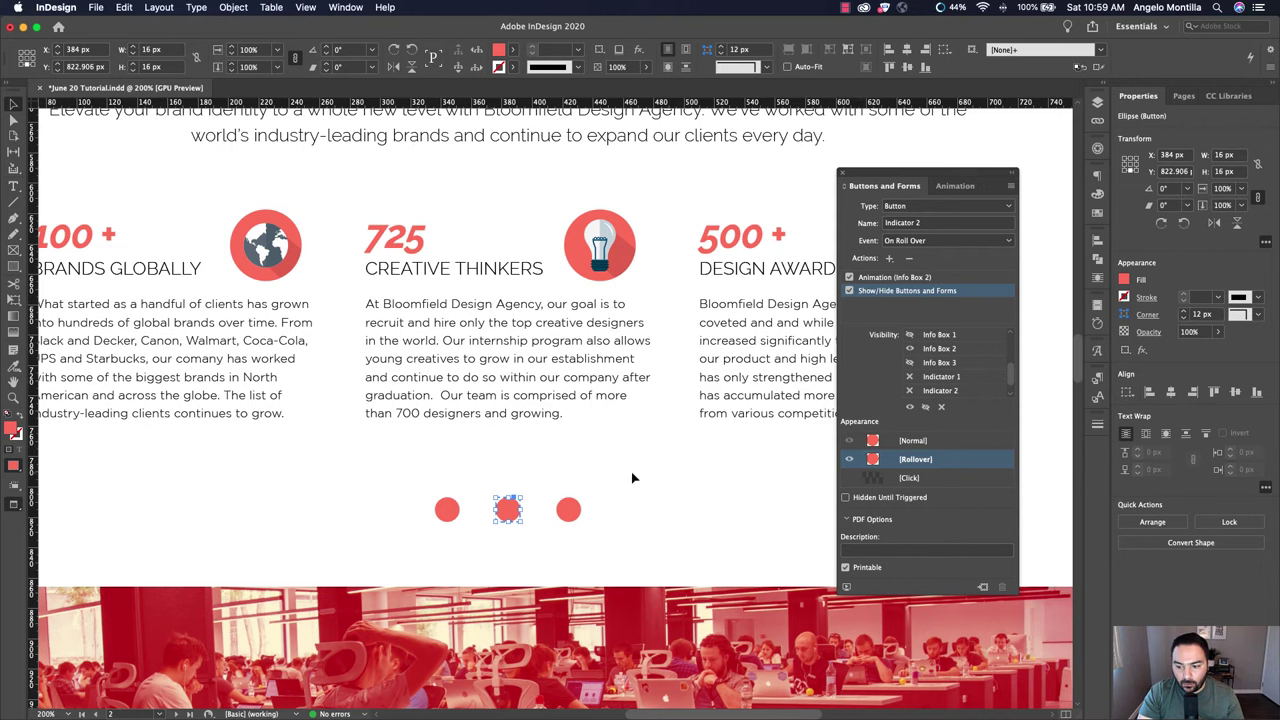
double_click(508, 511)
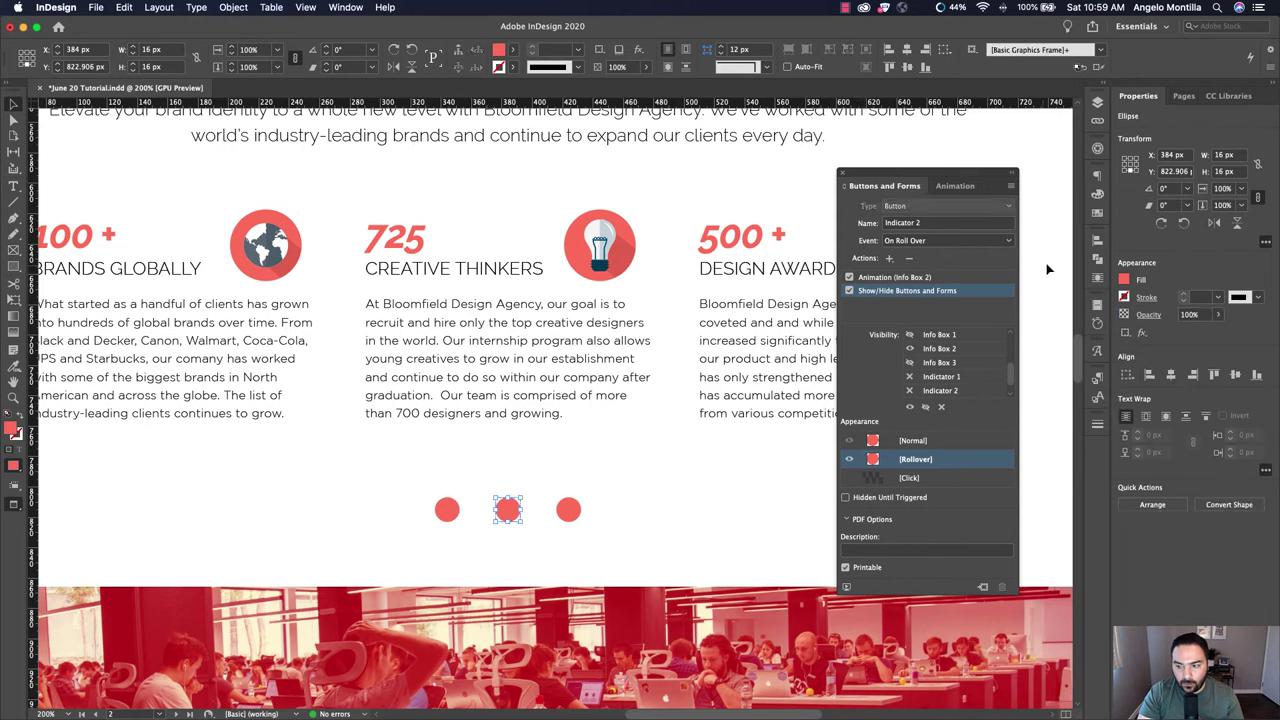
left_click(1097, 214)
left_click(985, 271)
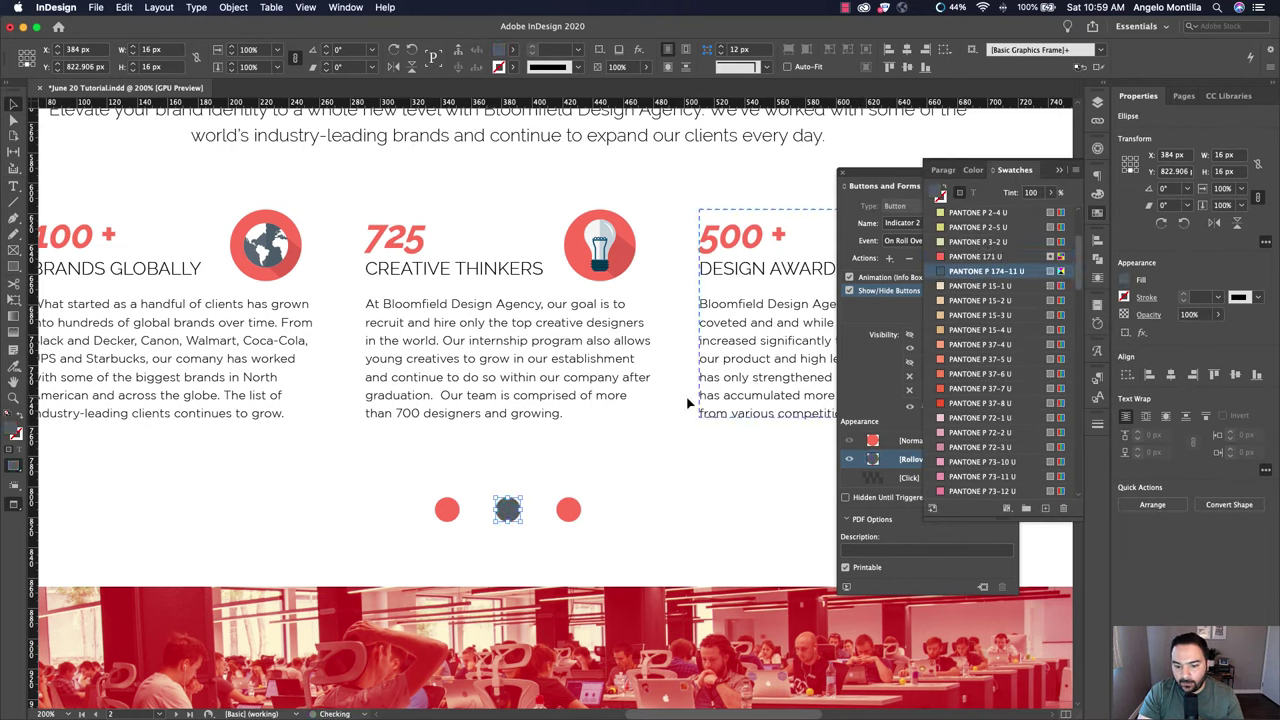
left_click(900, 181)
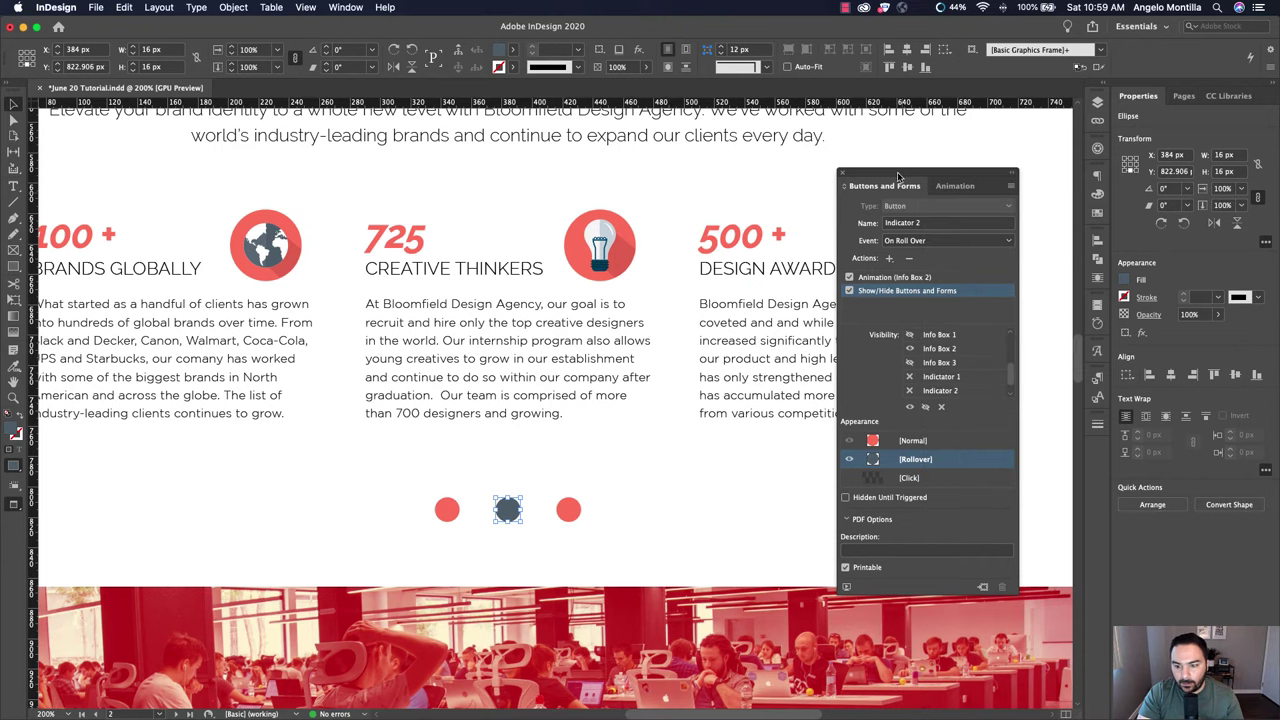
left_click(567, 509)
left_click(507, 510)
left_click(911, 446)
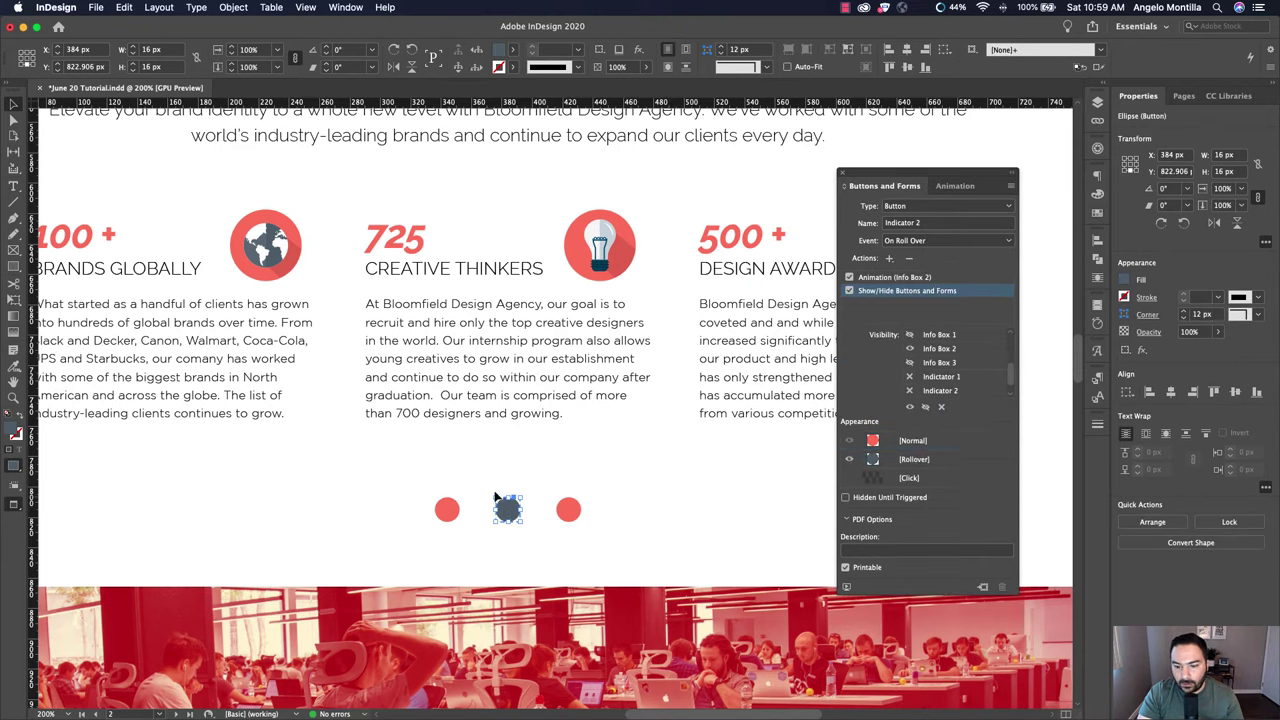
left_click(904, 443)
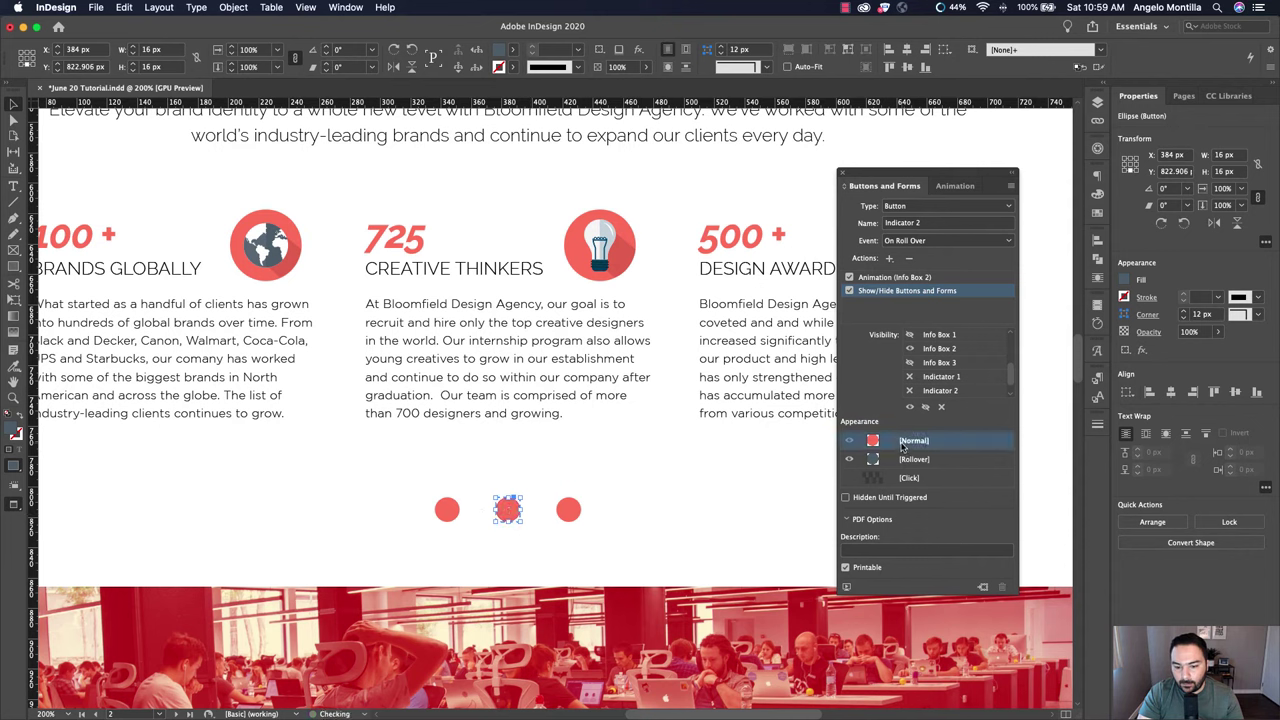
Set the third circle button's event to On Roll Over and add an Animation action that plays Info Box 3.
left_click(568, 511)
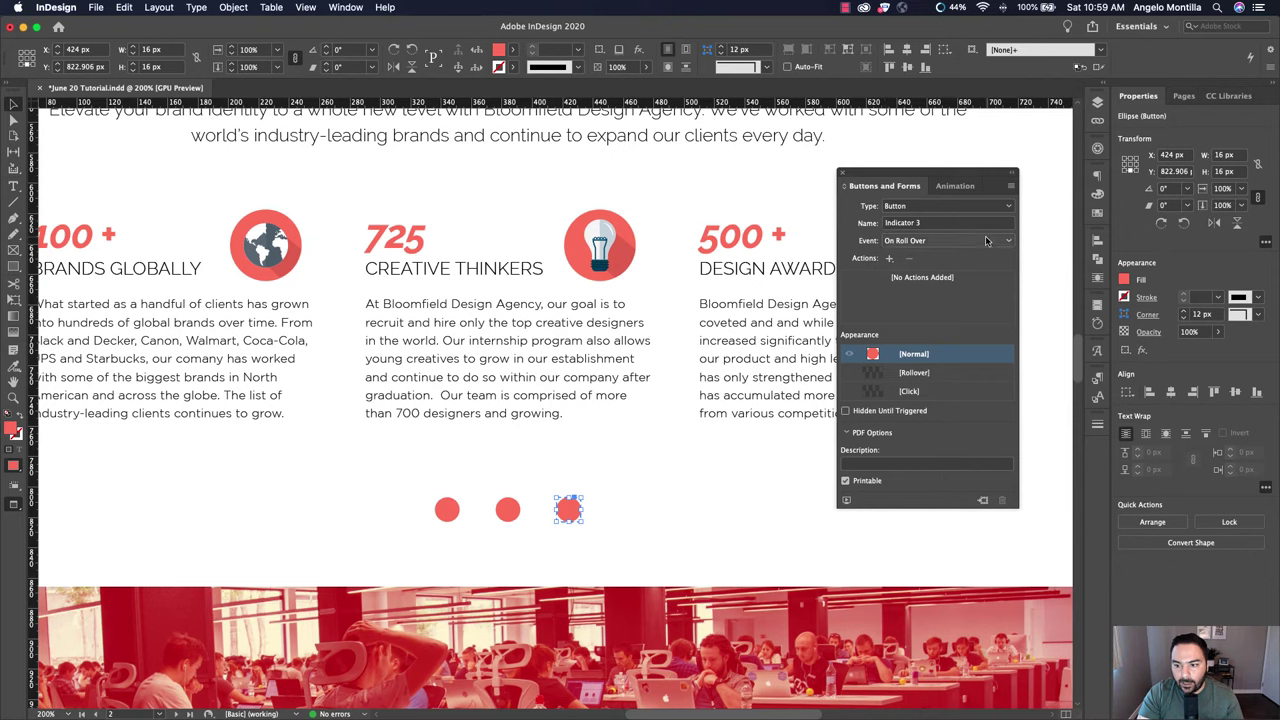
left_click(890, 259)
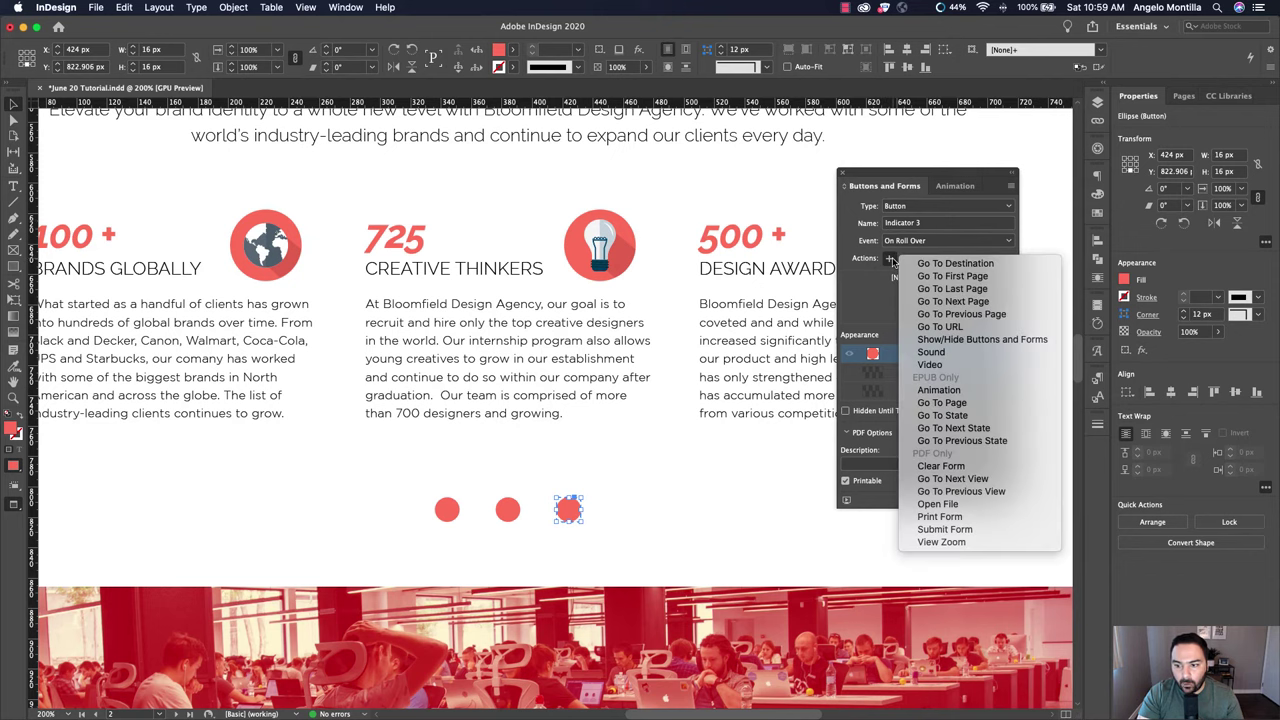
left_click(945, 390)
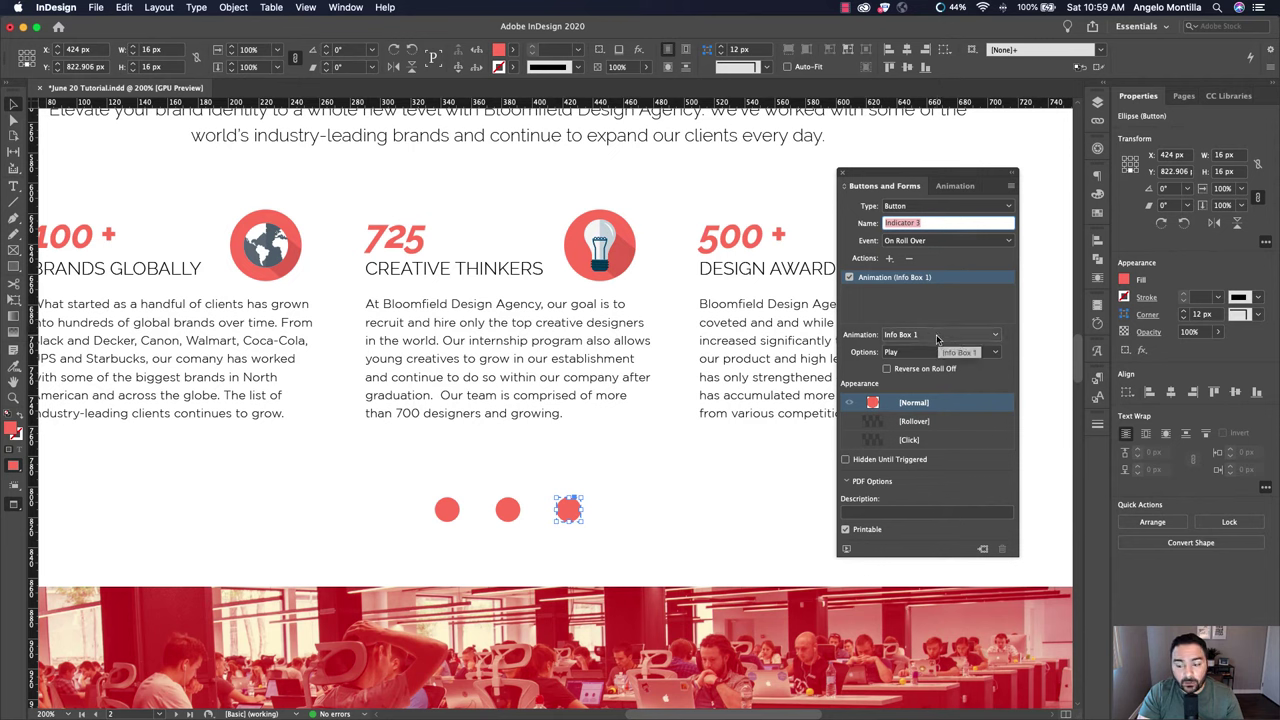
left_click(937, 336)
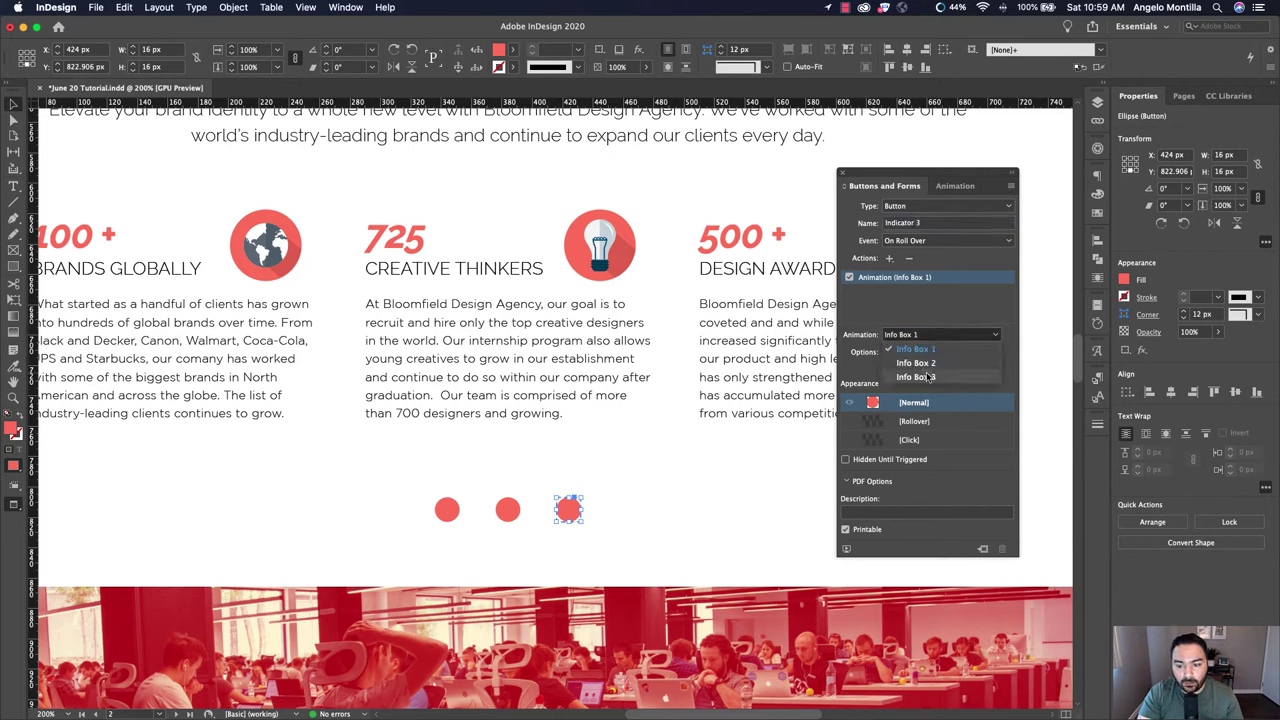
left_click(928, 377)
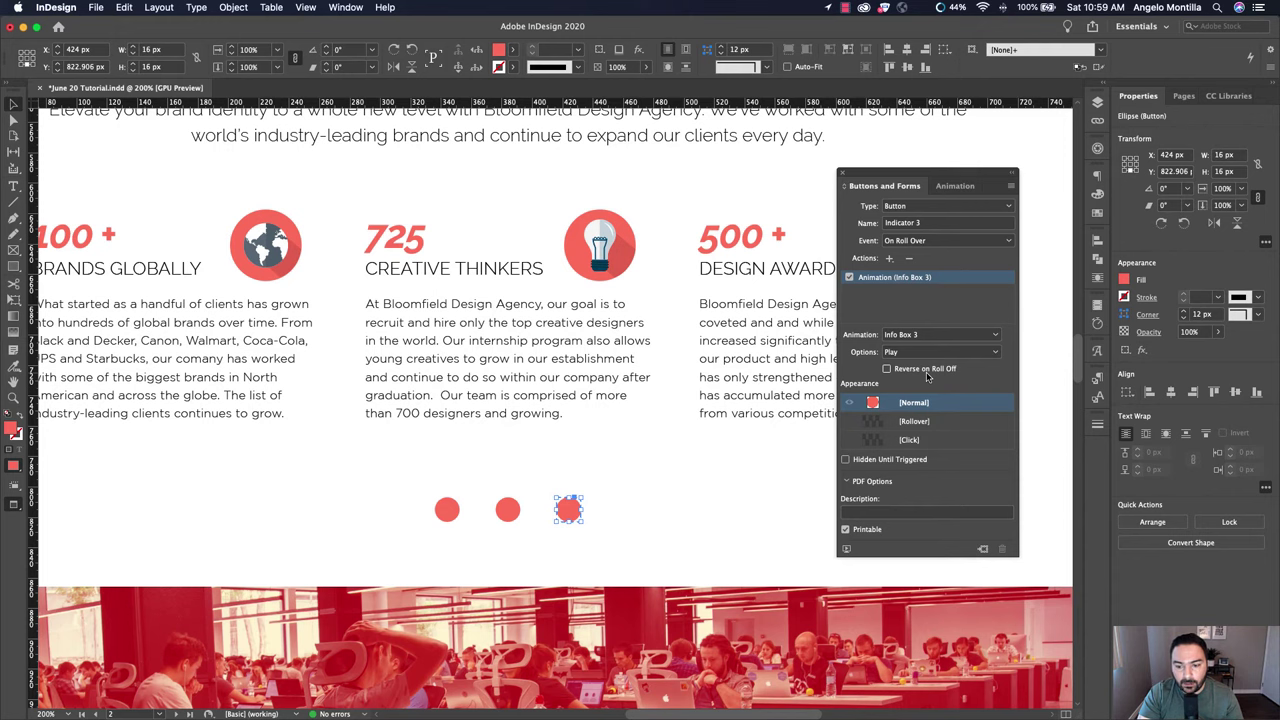
Add a Show/Hide Buttons and Forms action to the third circle button that shows Info Box 3 and hides Info Box 1 and Info Box 2.
left_click(888, 259)
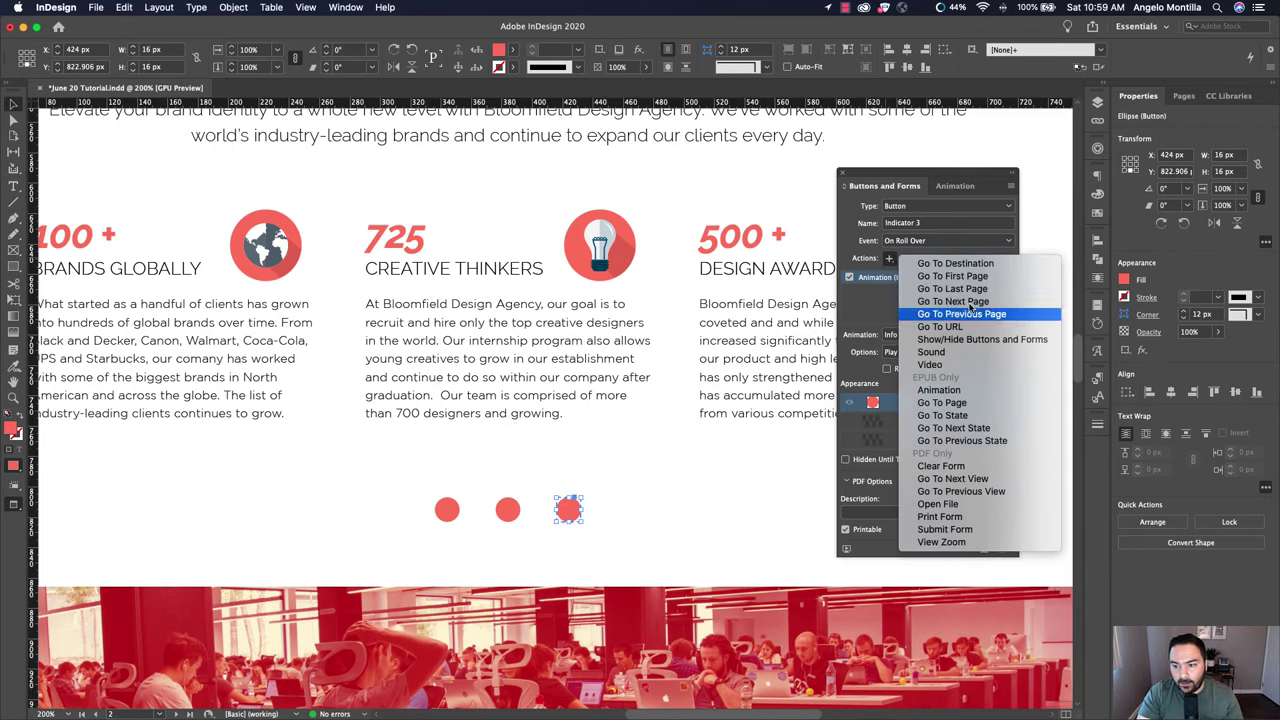
left_click(1002, 341)
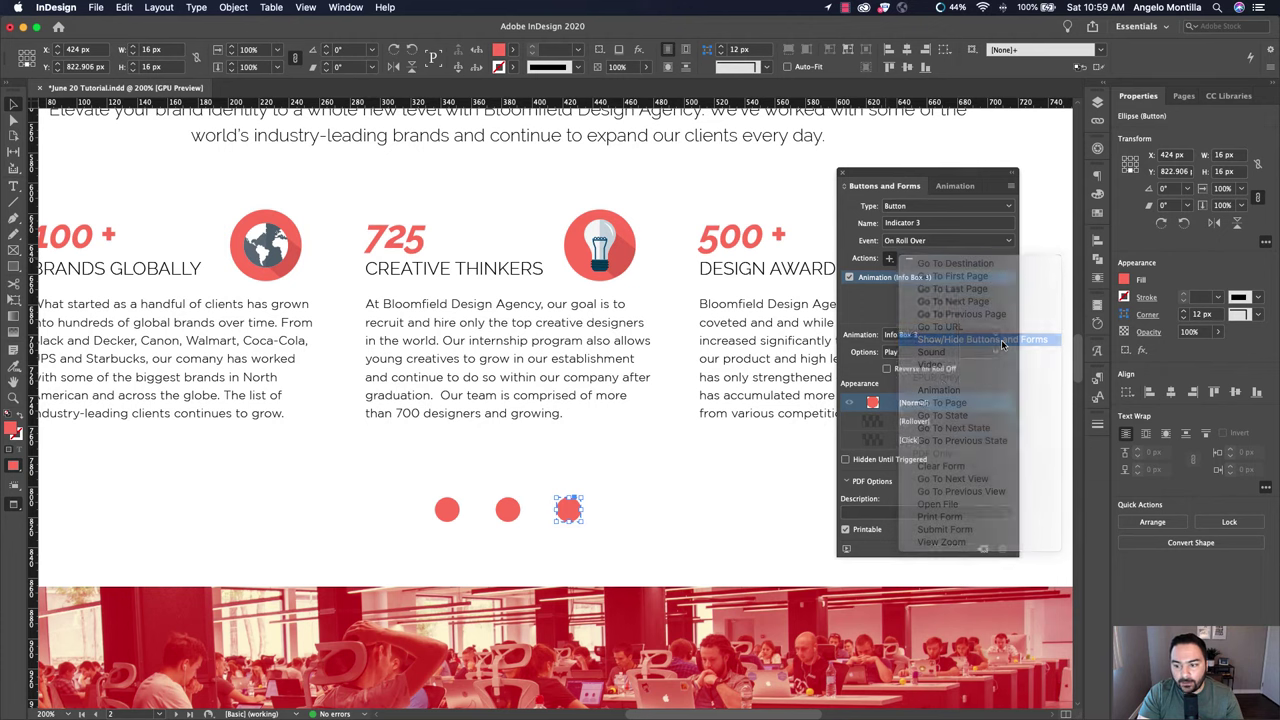
left_click_drag(1011, 376, 1011, 382)
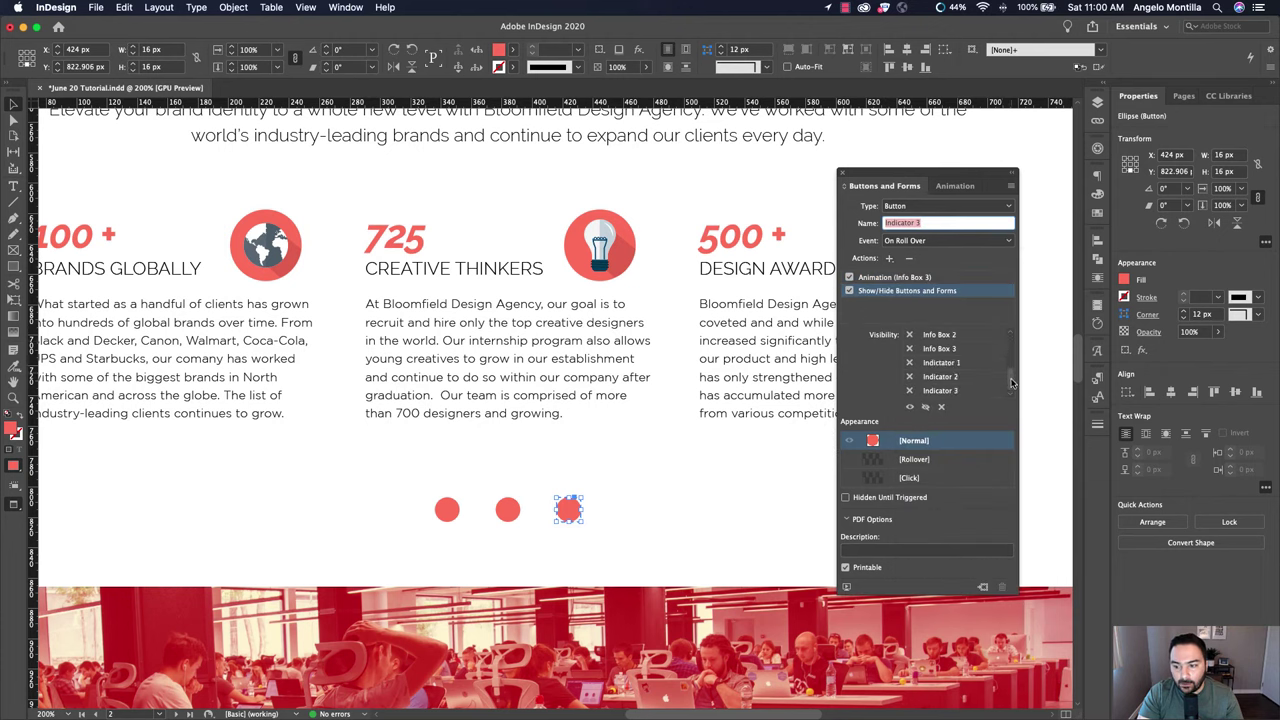
scroll(1008, 378, "up", 1)
left_click(910, 336)
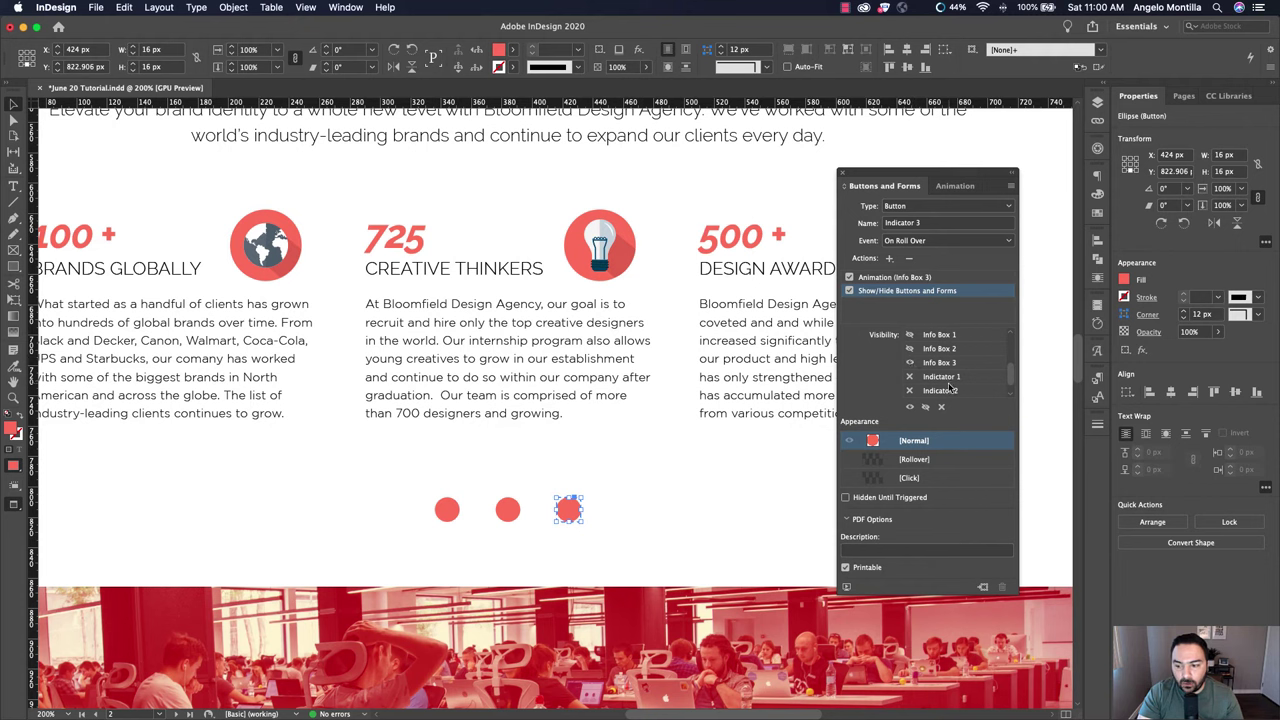
Fill the third circle button's Rollover appearance with PANTONE P 174-11 U and switch it back to the Normal state.
left_click(911, 460)
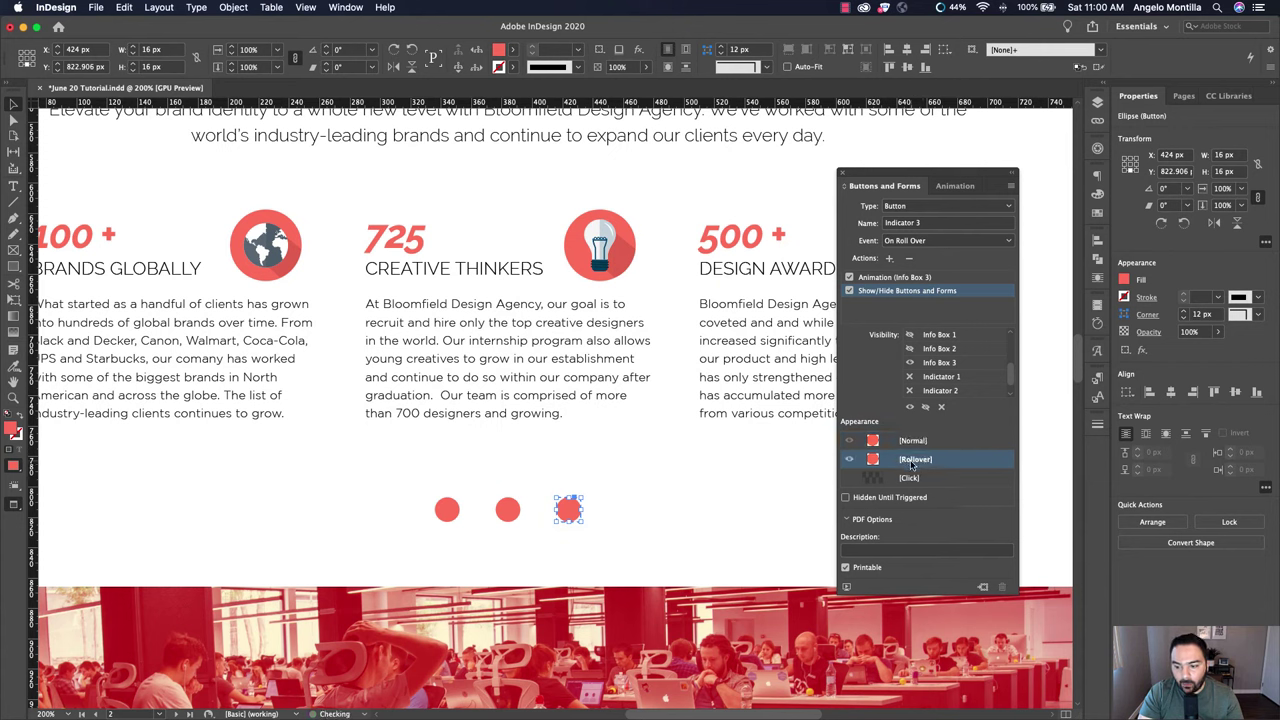
double_click(567, 513)
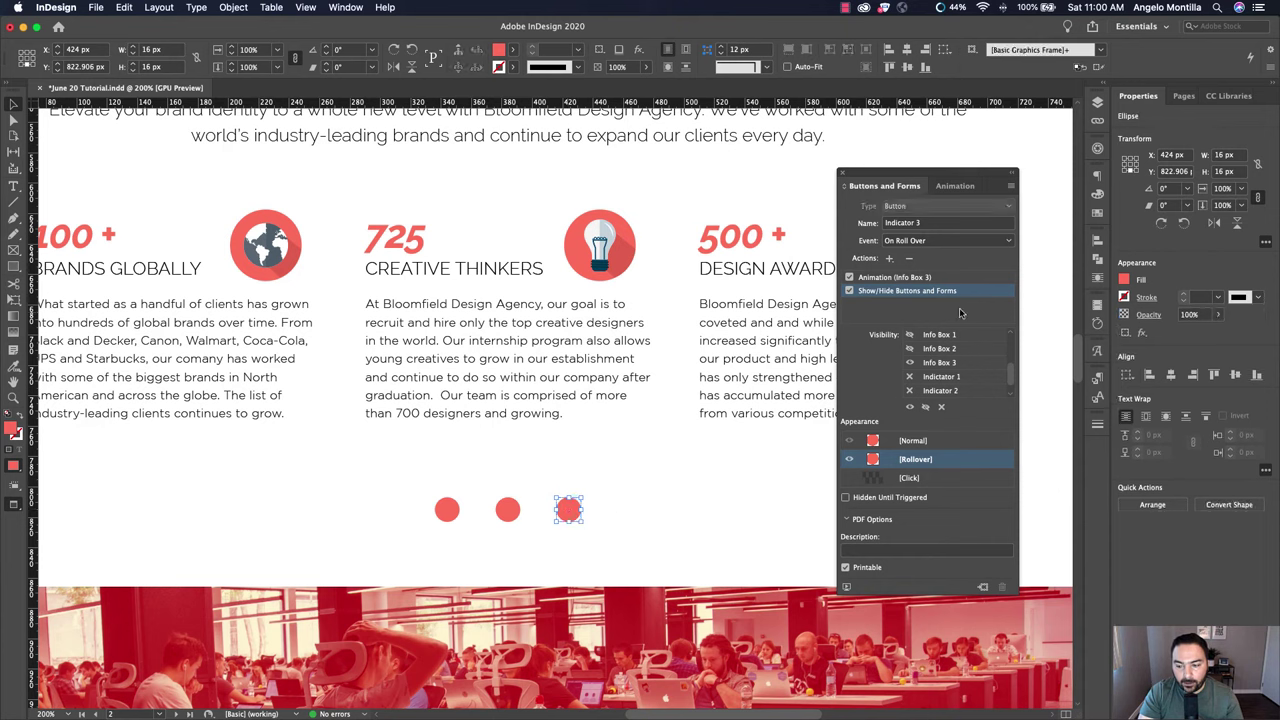
left_click(1097, 213)
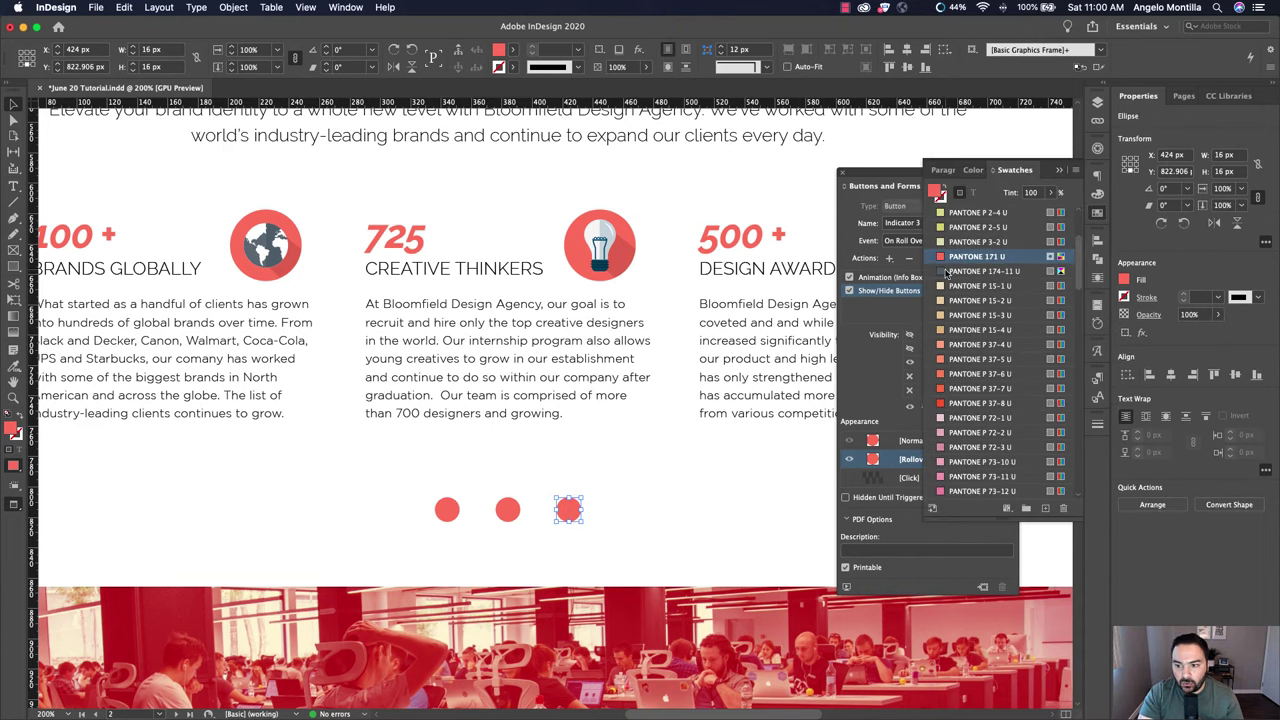
left_click(947, 272)
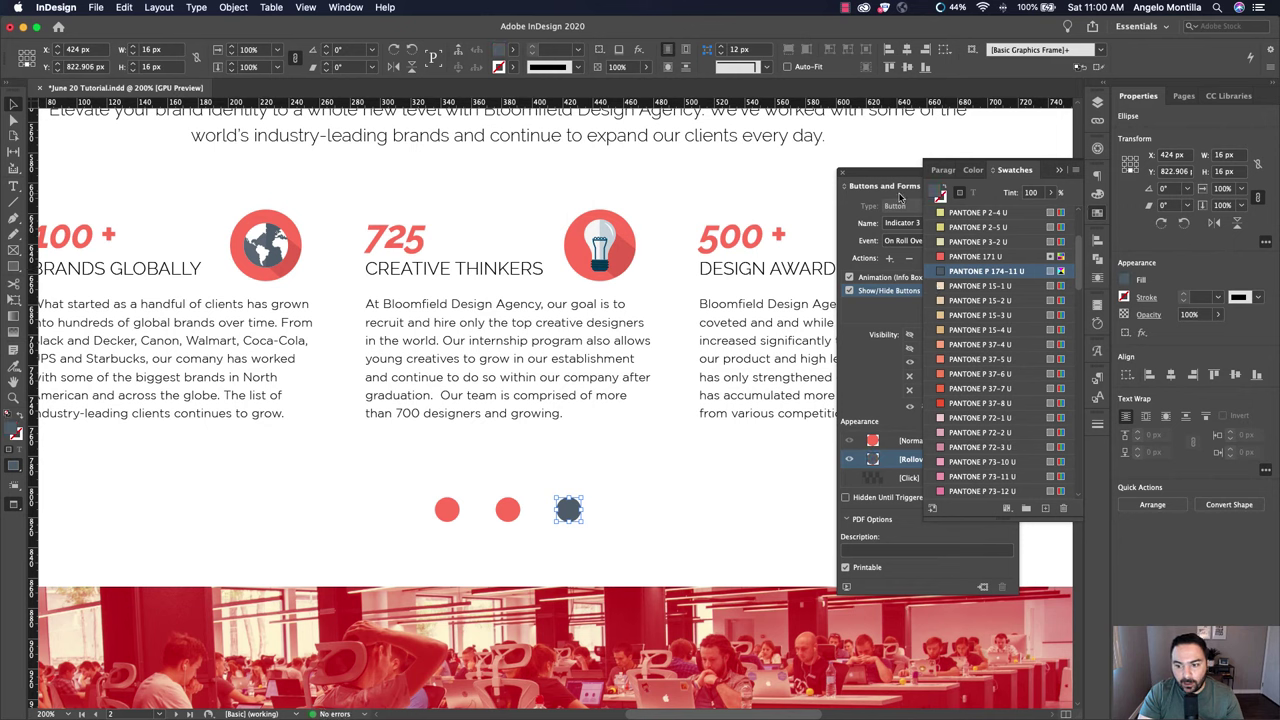
left_click(906, 441)
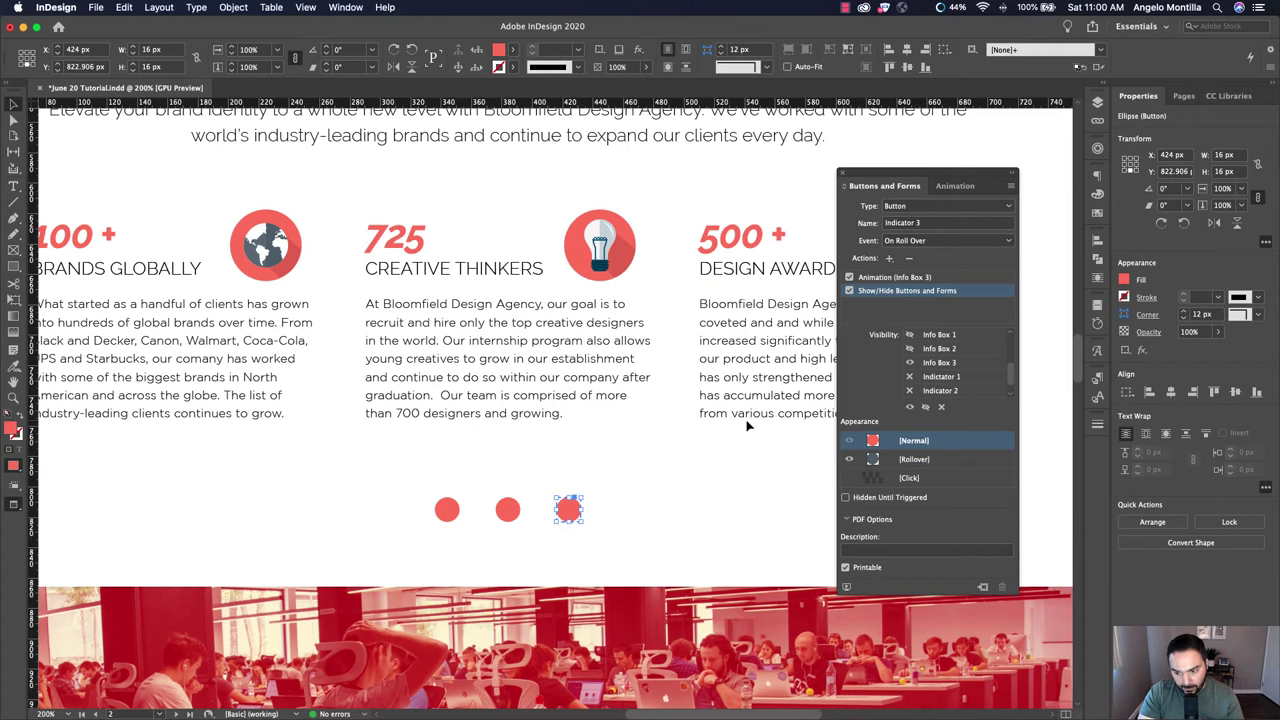
Preview the page's interactivity with nothing selected, watch how the info boxes load, and close the preview.
left_click(512, 467)
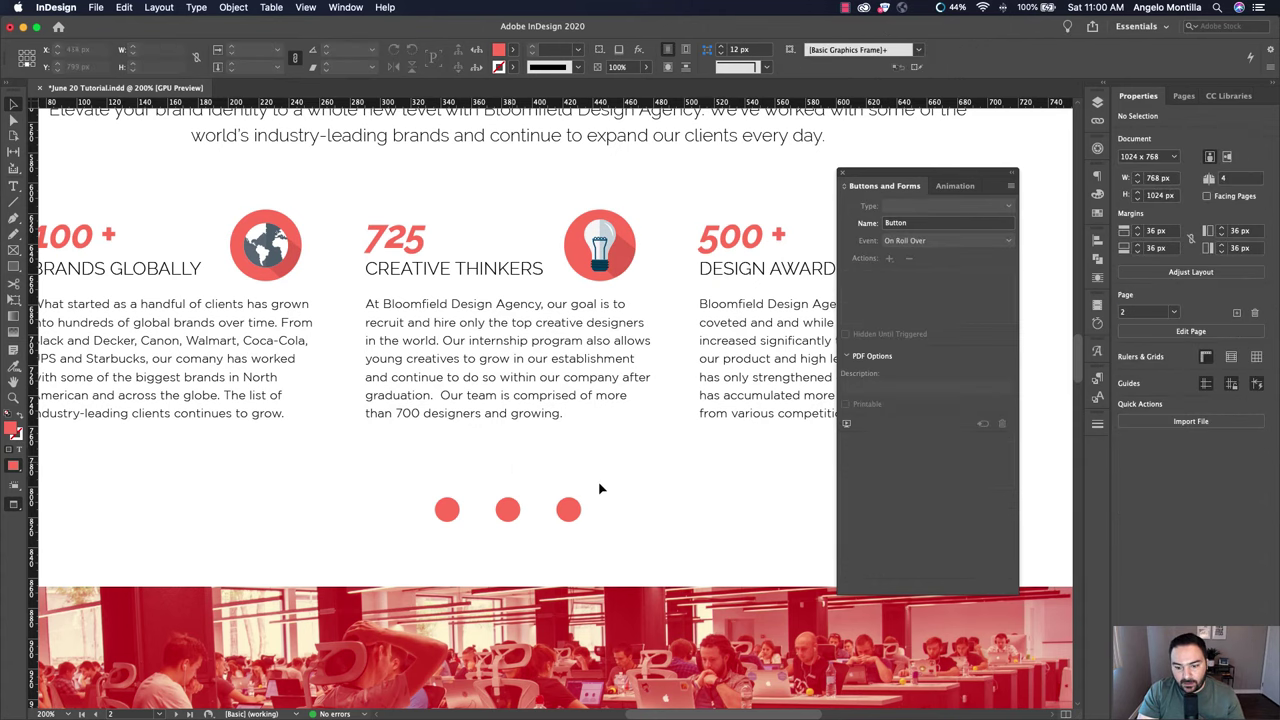
left_click(846, 425)
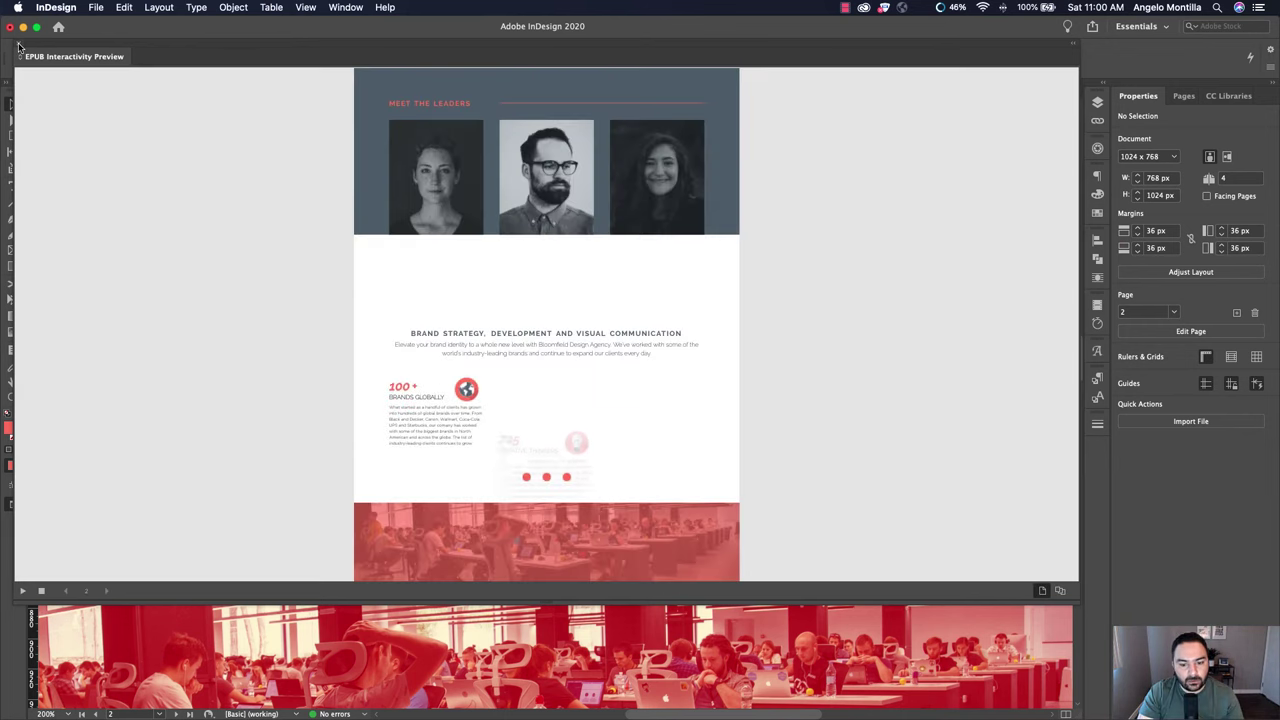
left_click(18, 47)
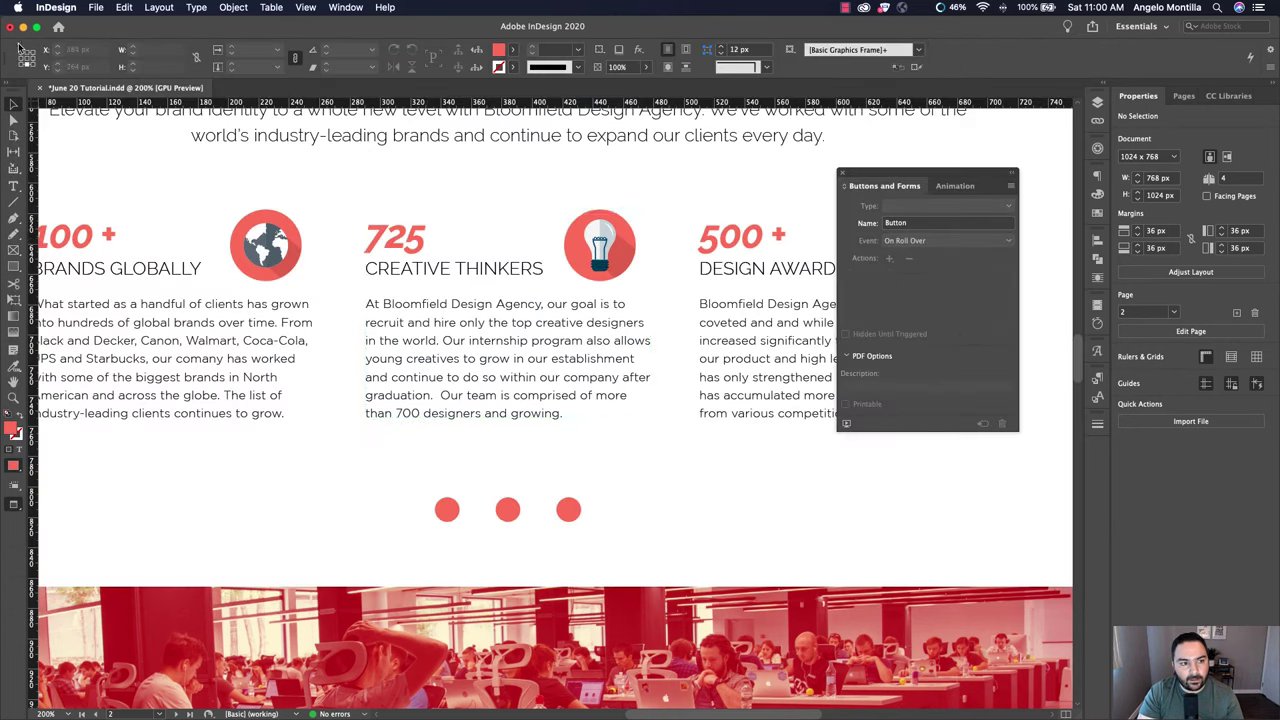
Set the Brands Globally, Creative Thinkers and Design Awards info box buttons to Hidden Until Triggered.
left_click(224, 320)
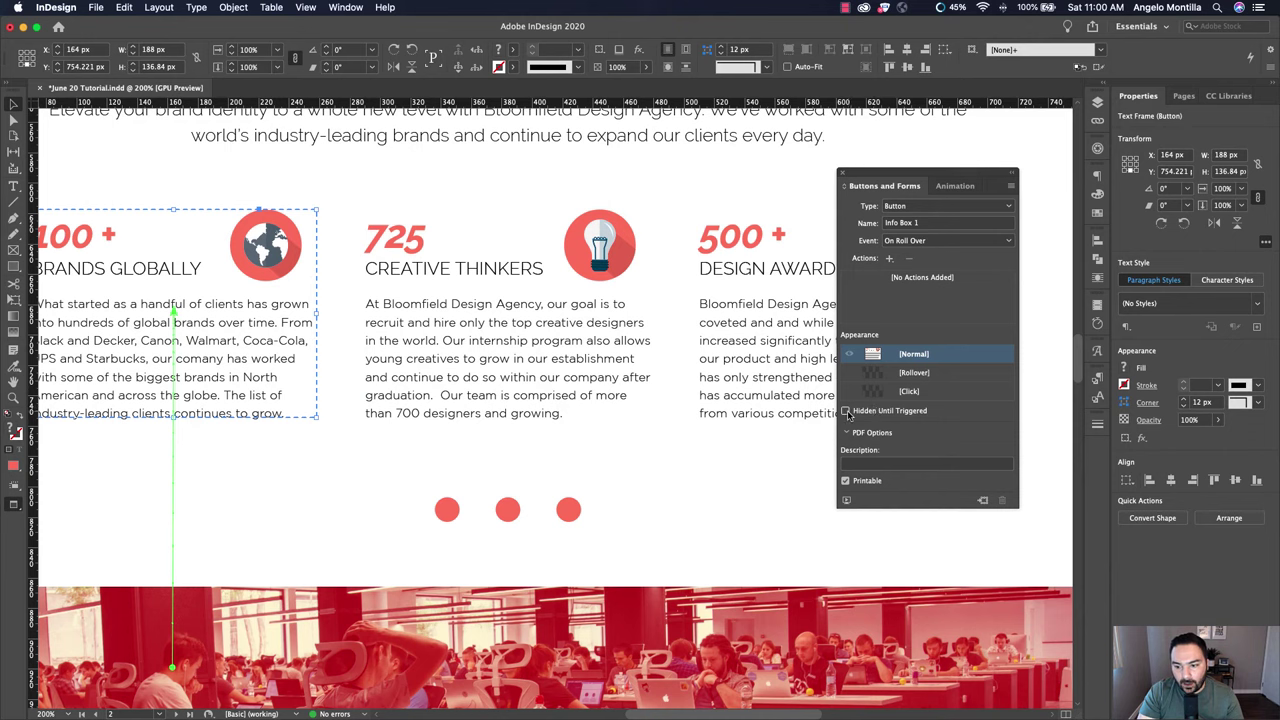
left_click(845, 411)
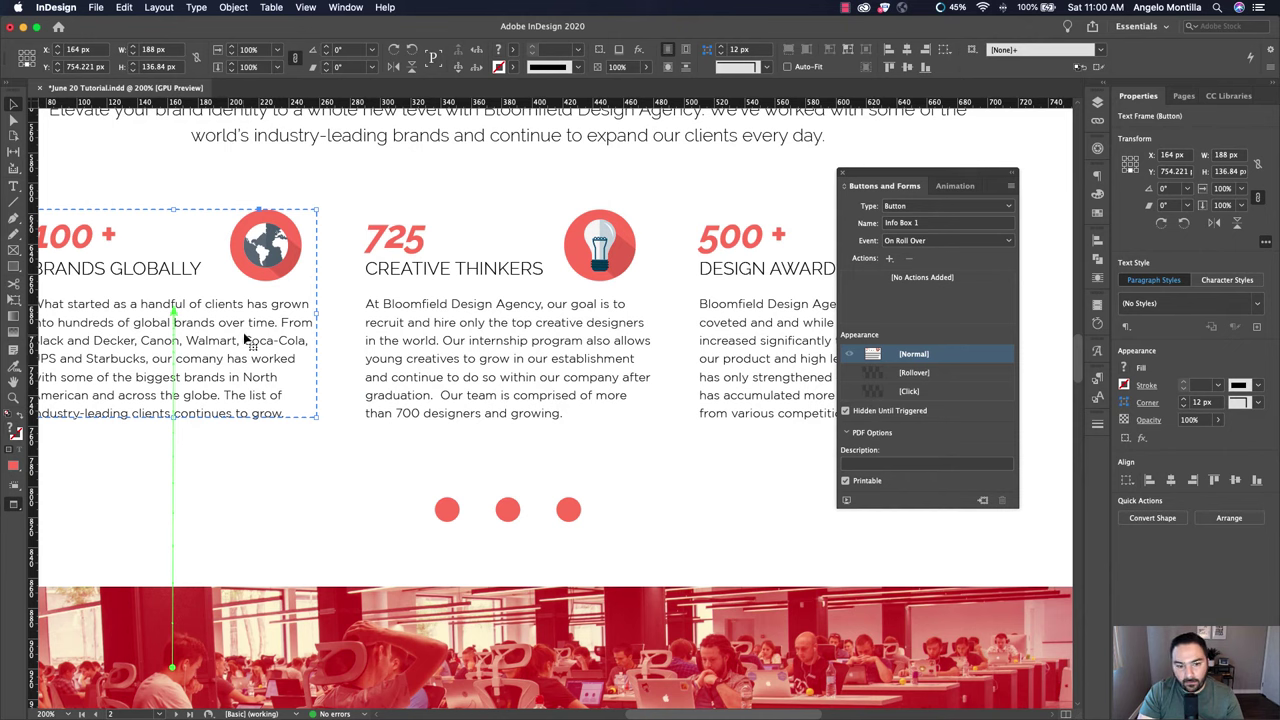
left_click(455, 340)
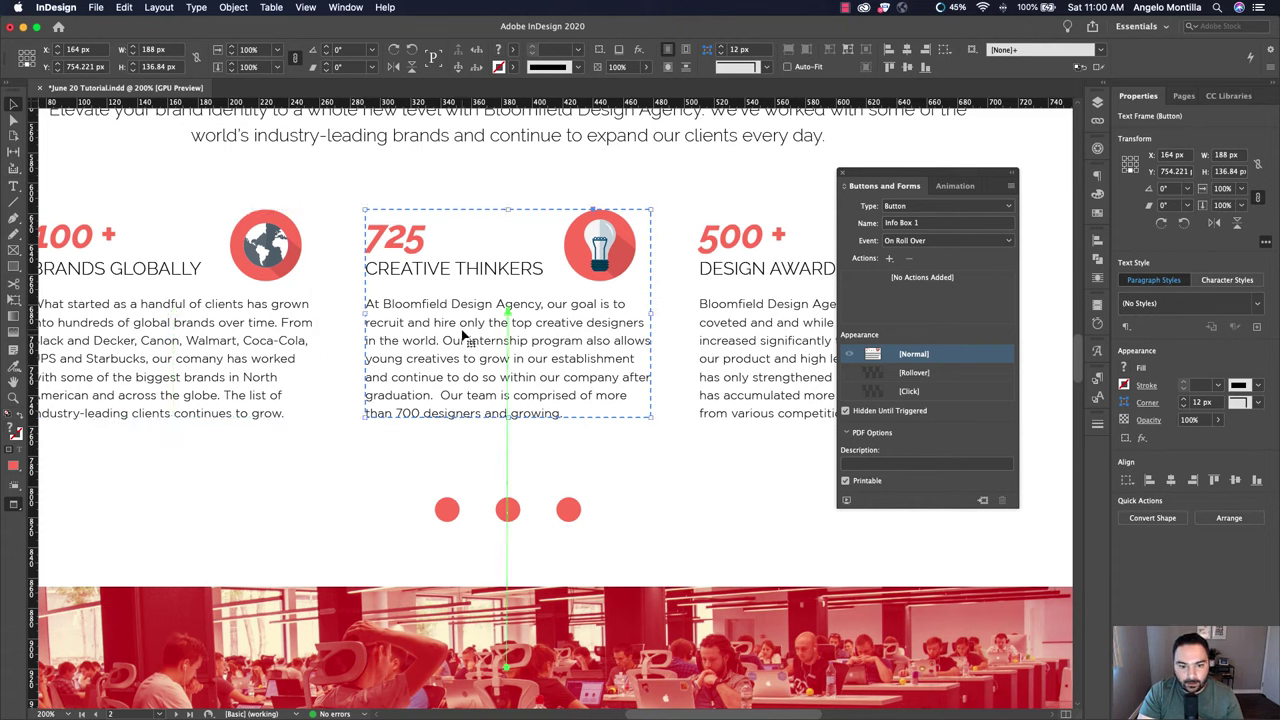
left_click(846, 412)
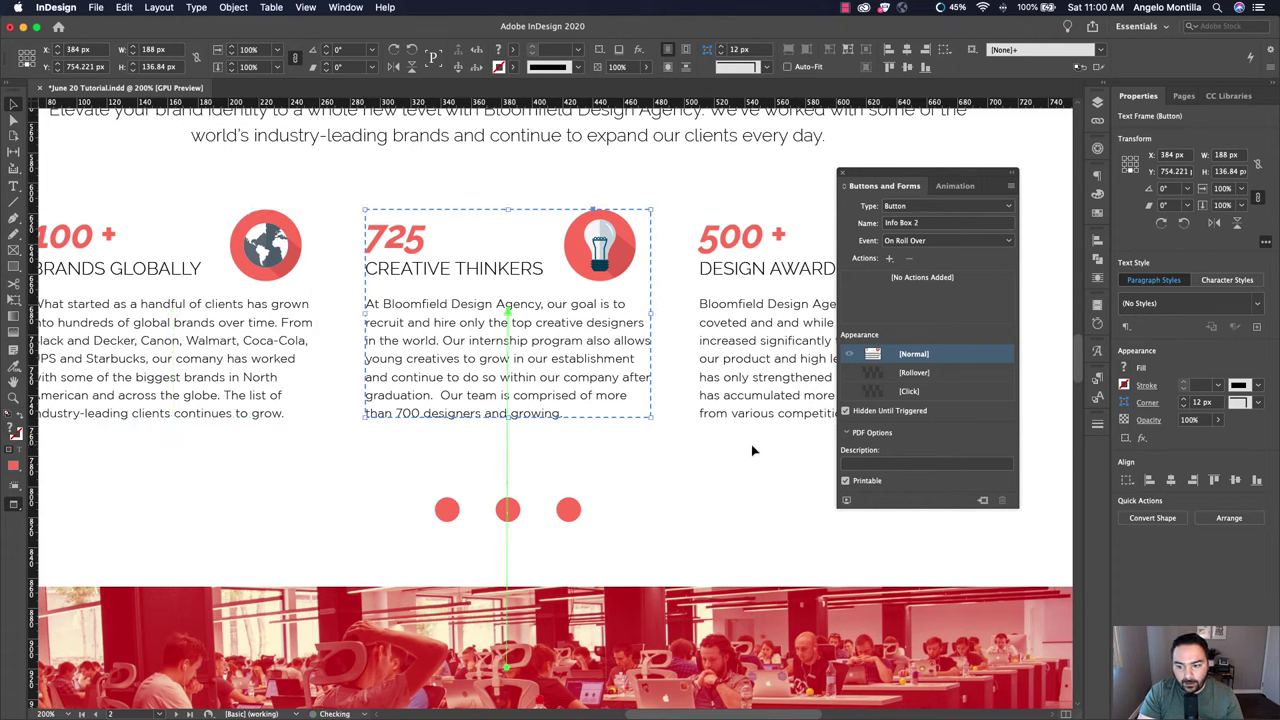
left_click(755, 390)
left_click(847, 411)
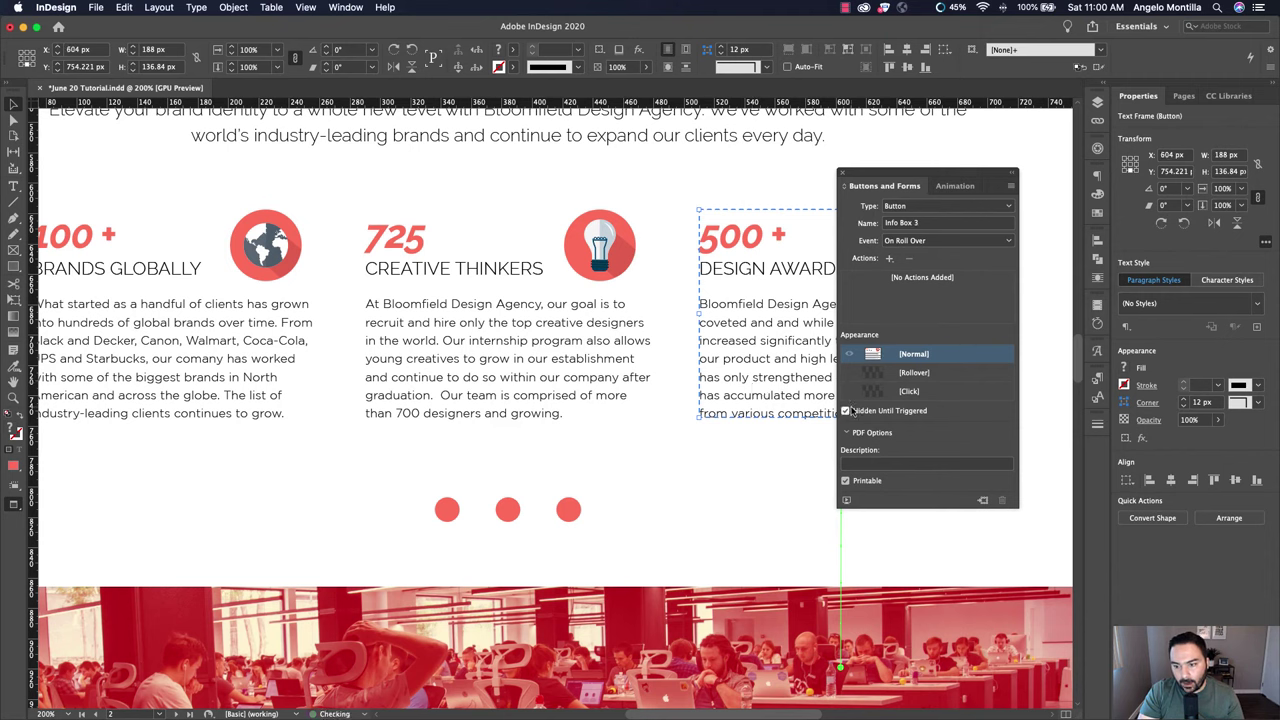
Remove the On Page Load event from the animation of the Brands Globally box, Info Box 1.
left_click(282, 410)
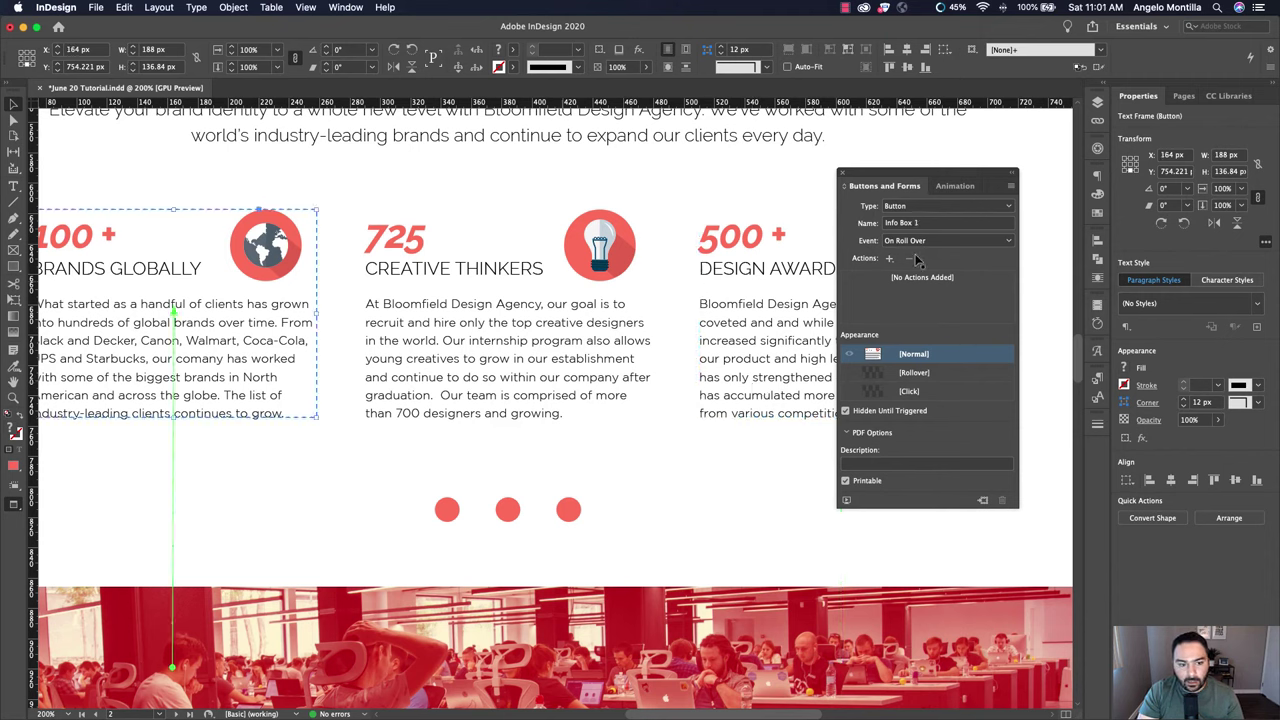
left_click(956, 186)
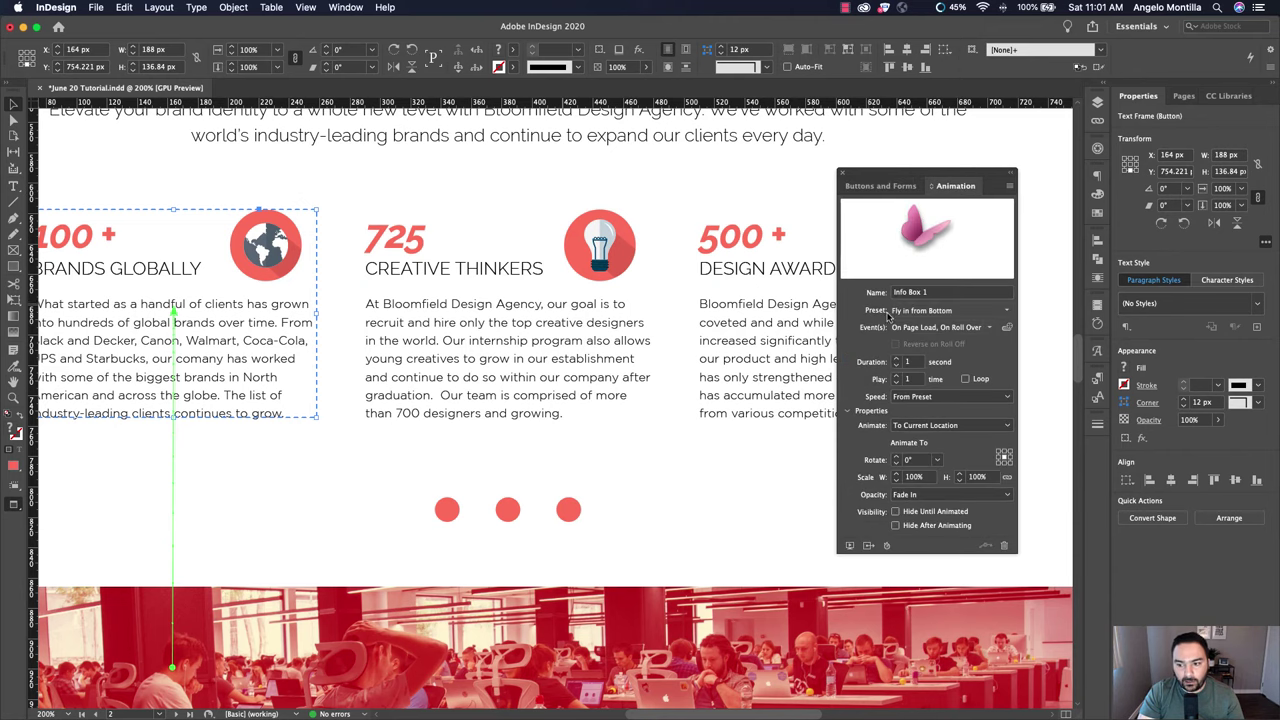
left_click(393, 191)
scroll(410, 185, "left", 3)
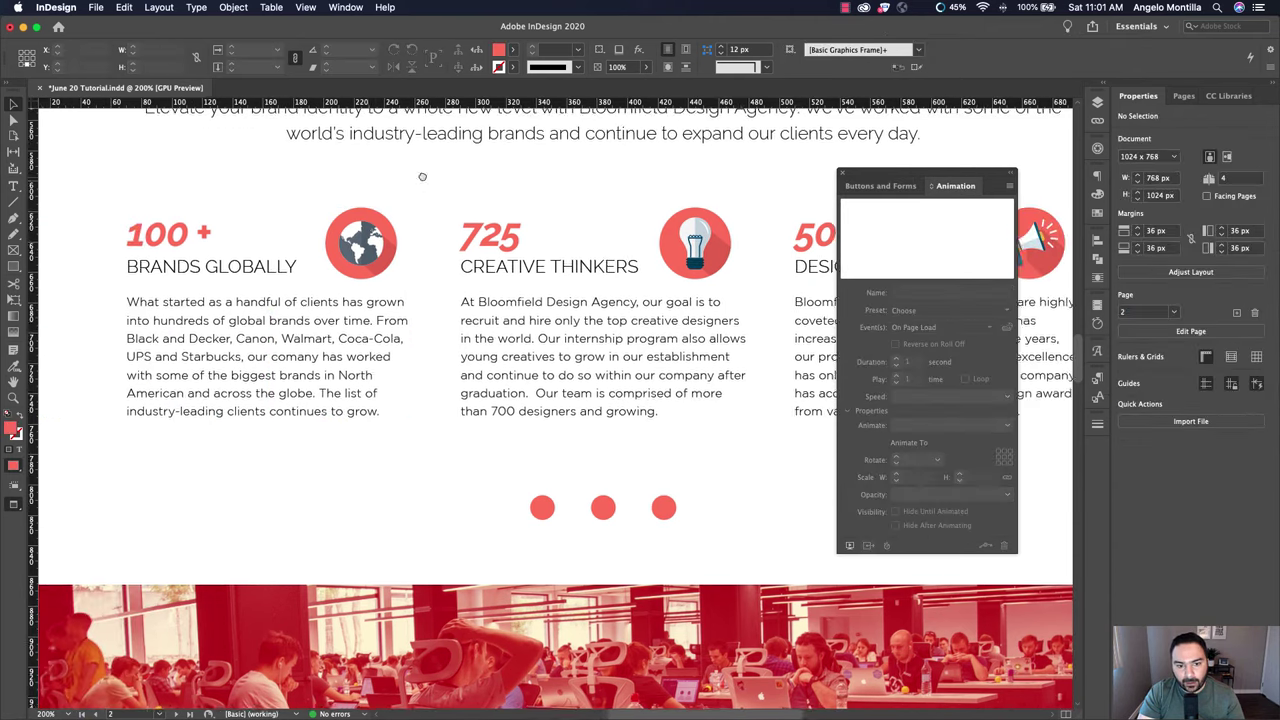
left_click(294, 274)
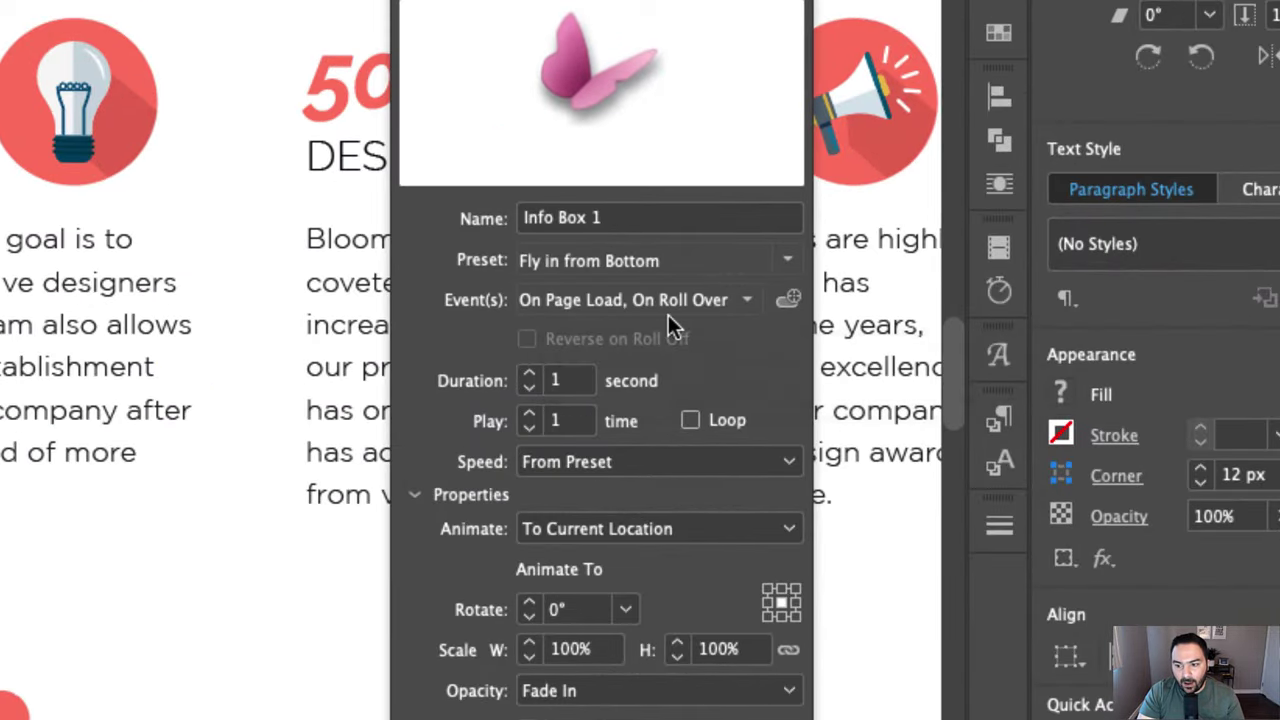
left_click(746, 302)
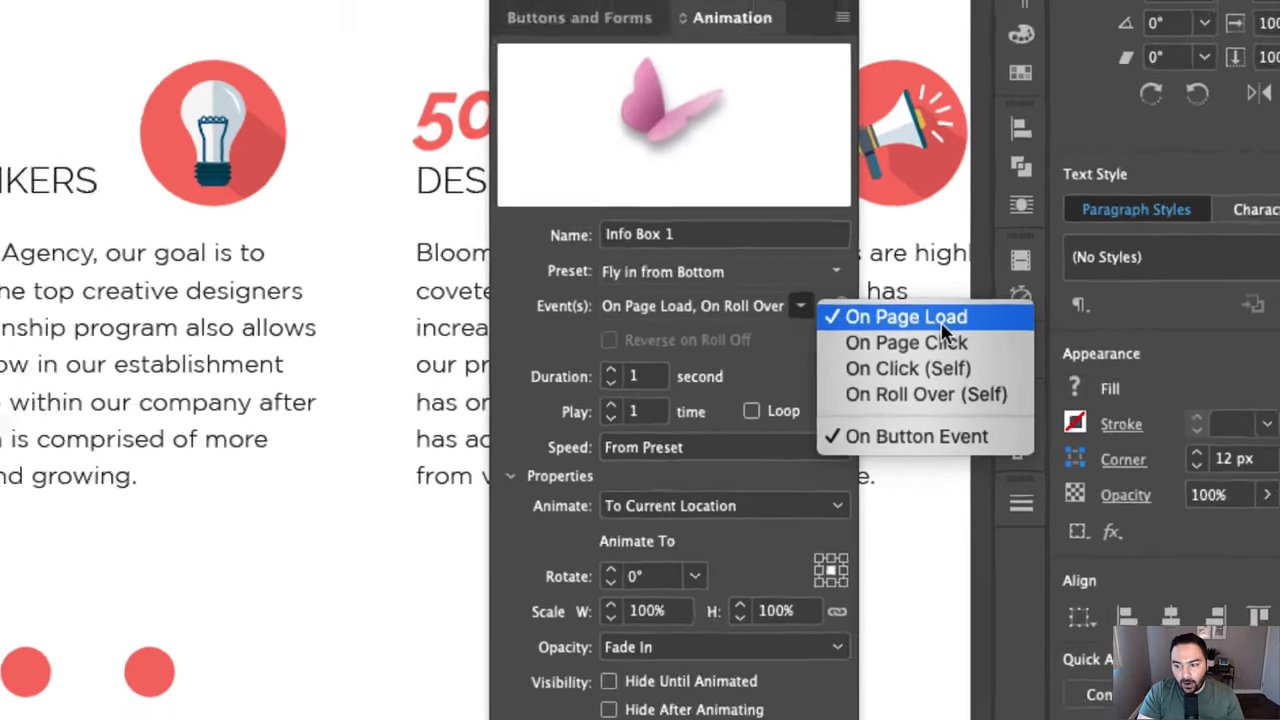
key("Escape")
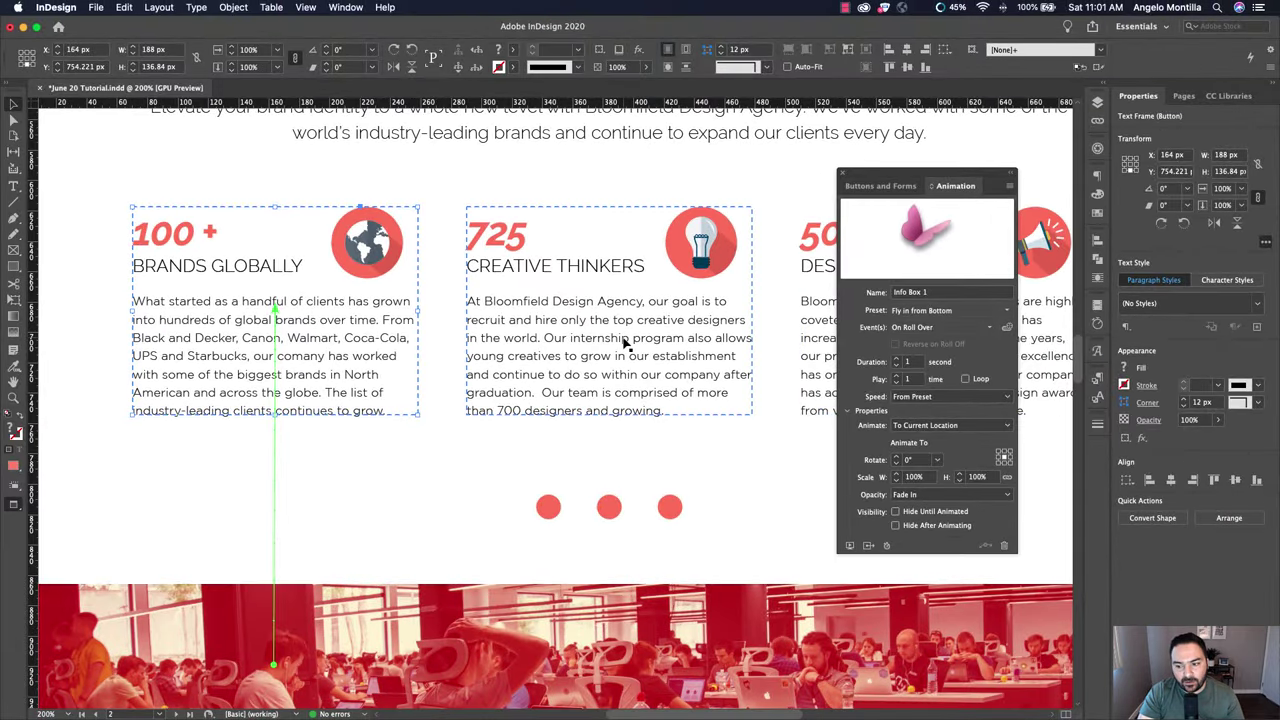
Remove the On Page Load event from the animation of the Creative Thinkers box, Info Box 2.
left_click(625, 343)
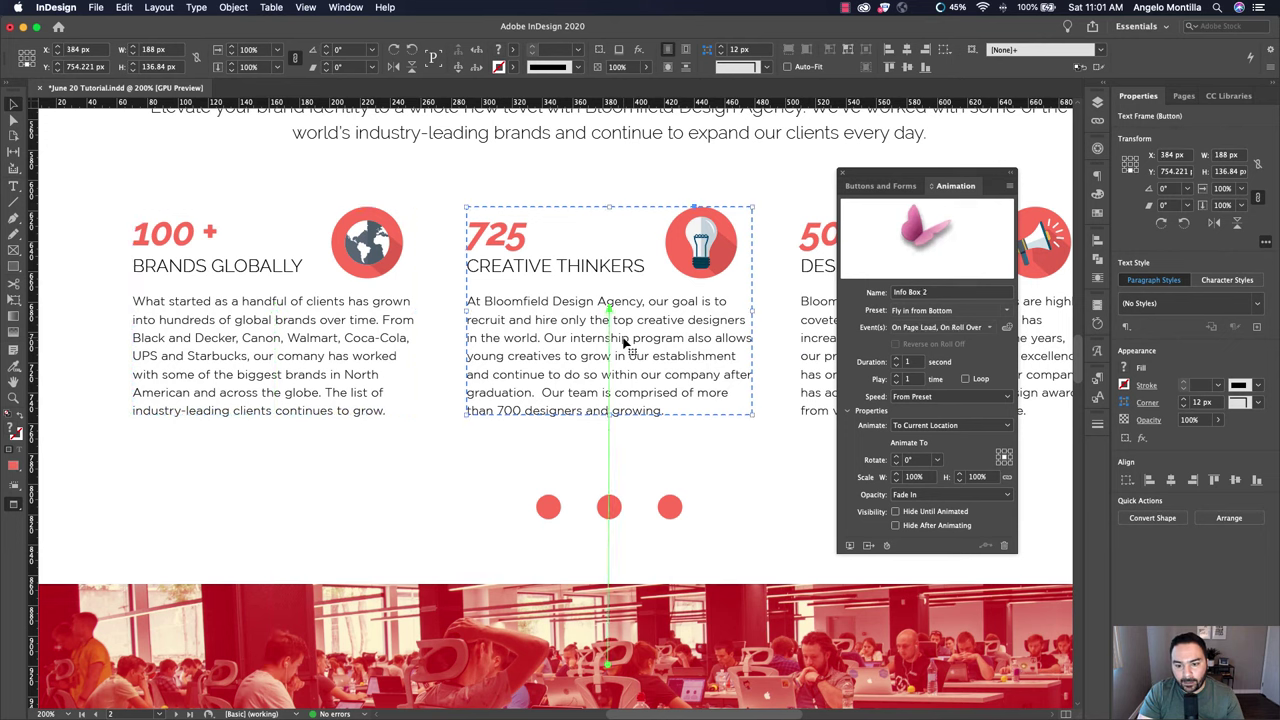
left_click(989, 330)
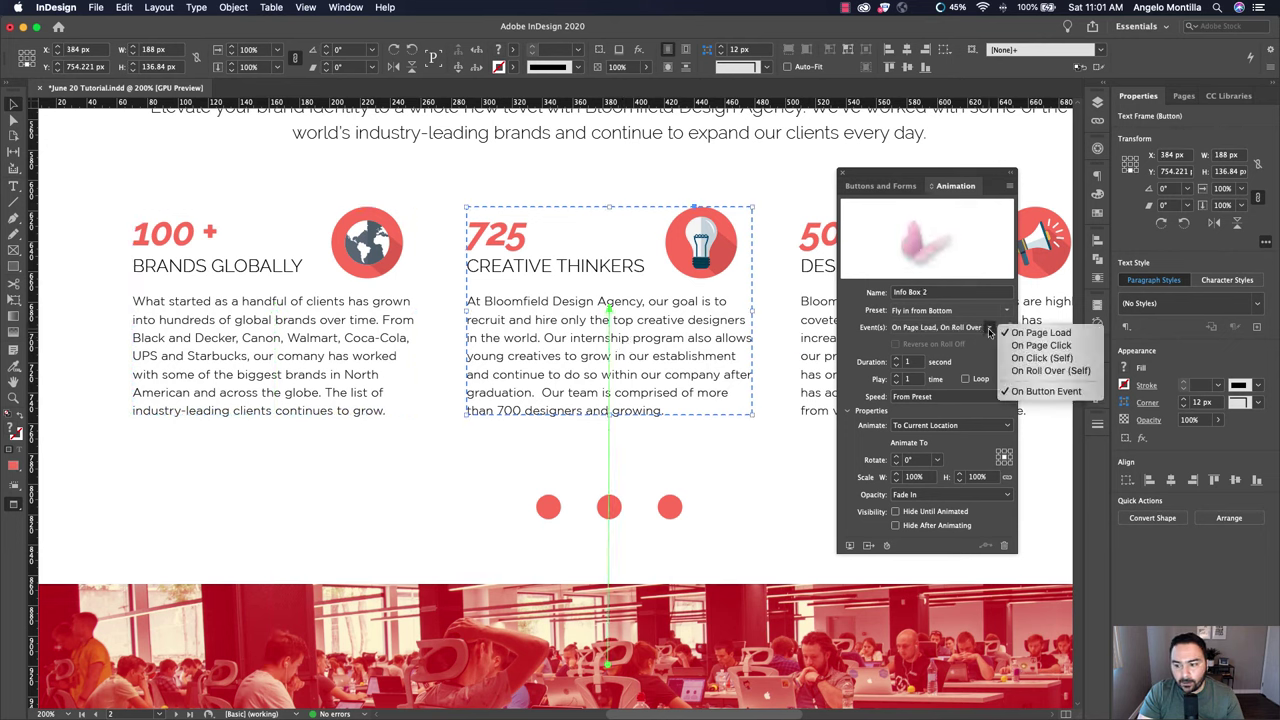
left_click(1058, 342)
left_click(723, 452)
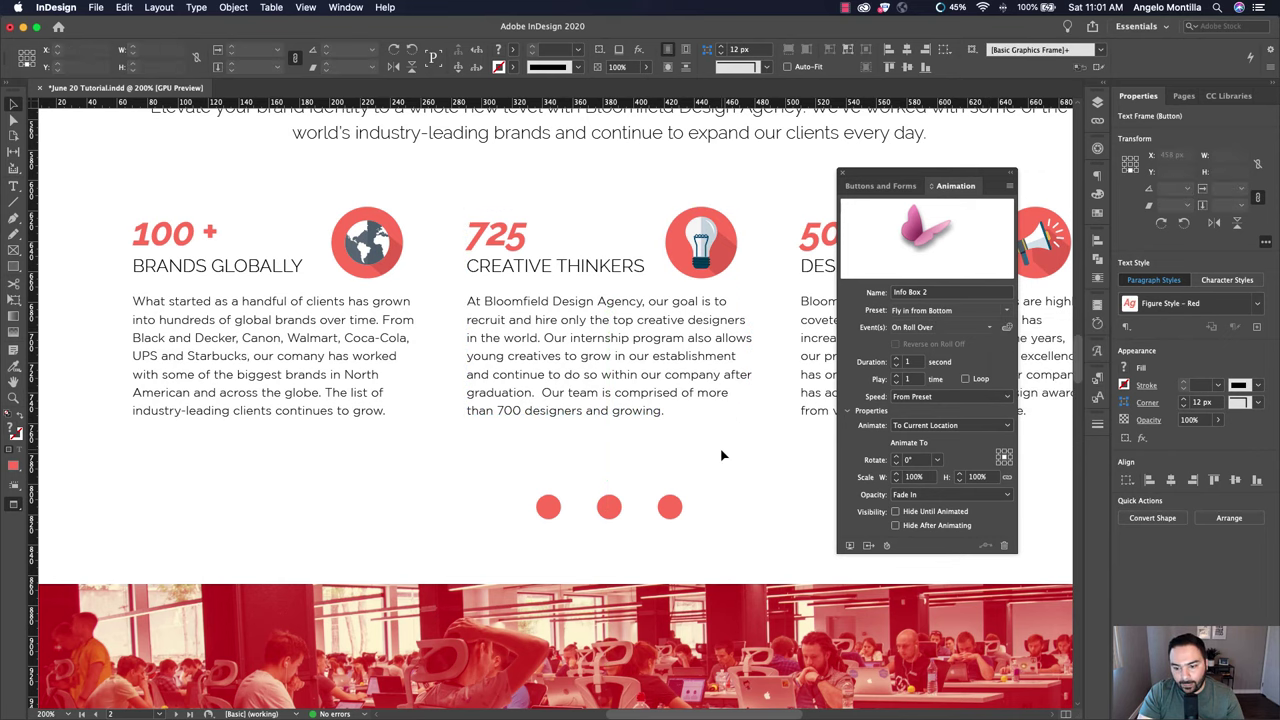
Remove the On Page Load event from the animation of the Design Awards box, Info Box 3.
scroll(758, 451, "right", 6)
left_click(586, 372)
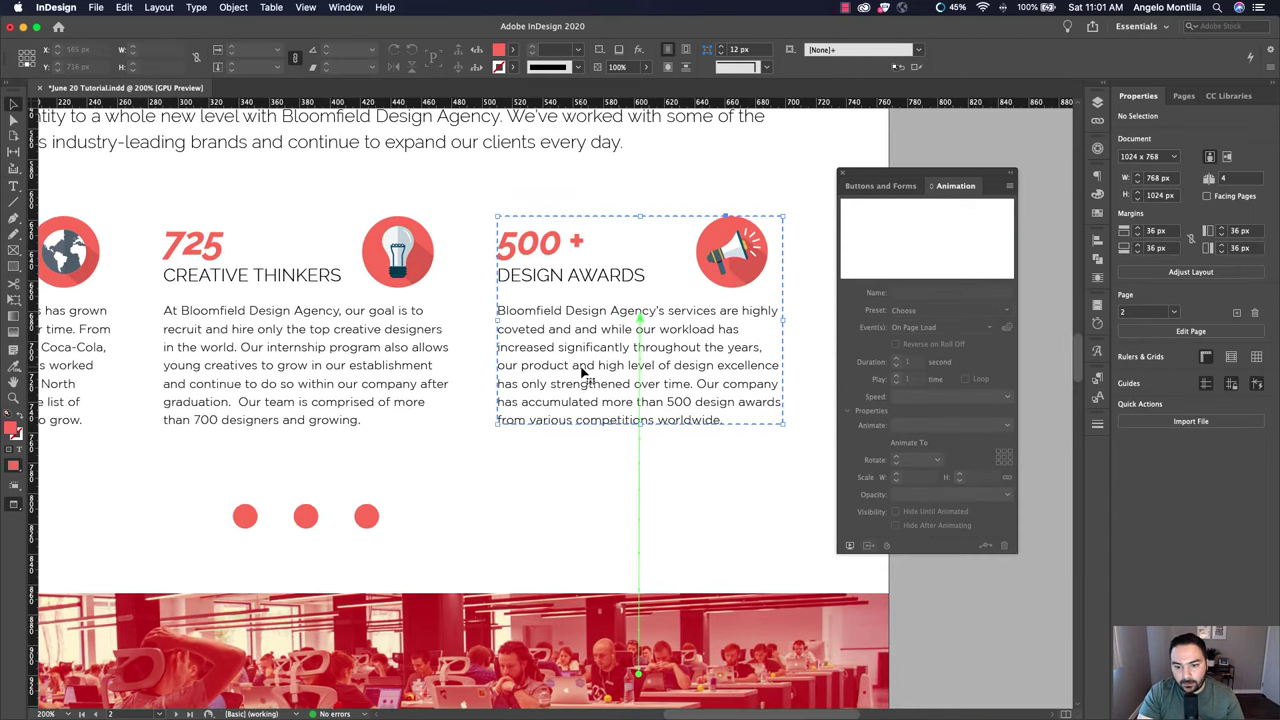
left_click(990, 328)
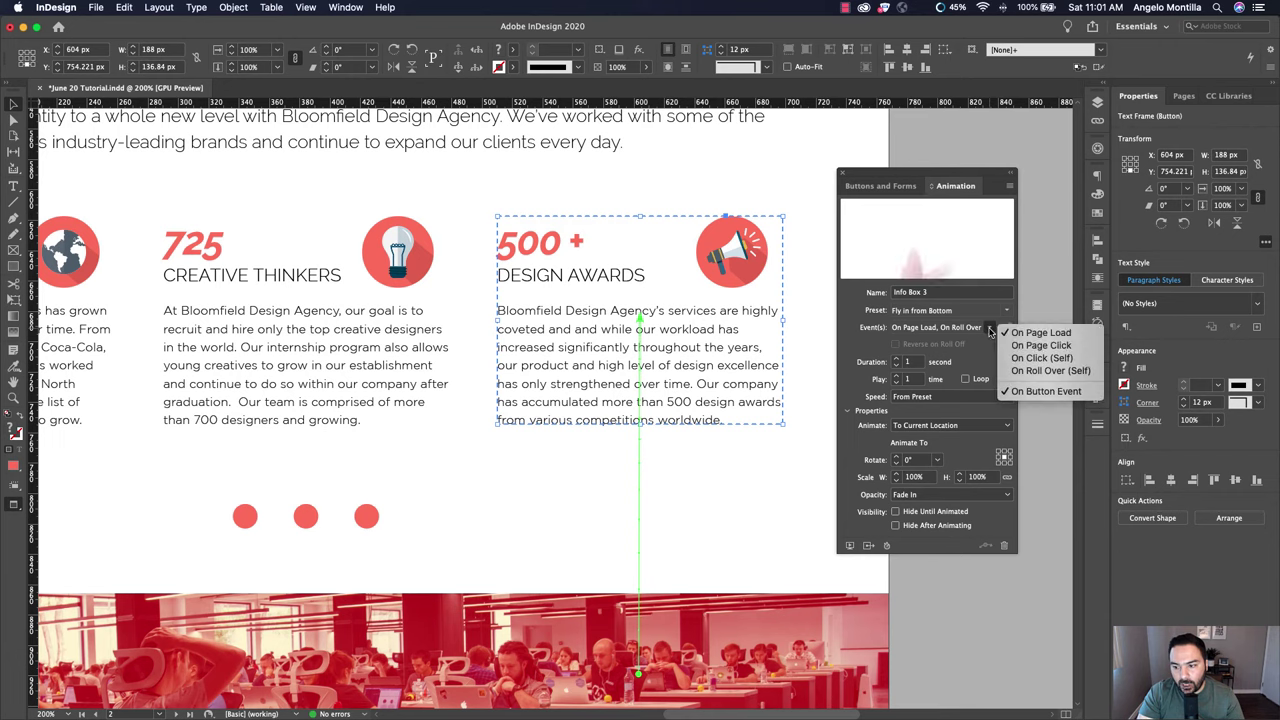
left_click(1030, 333)
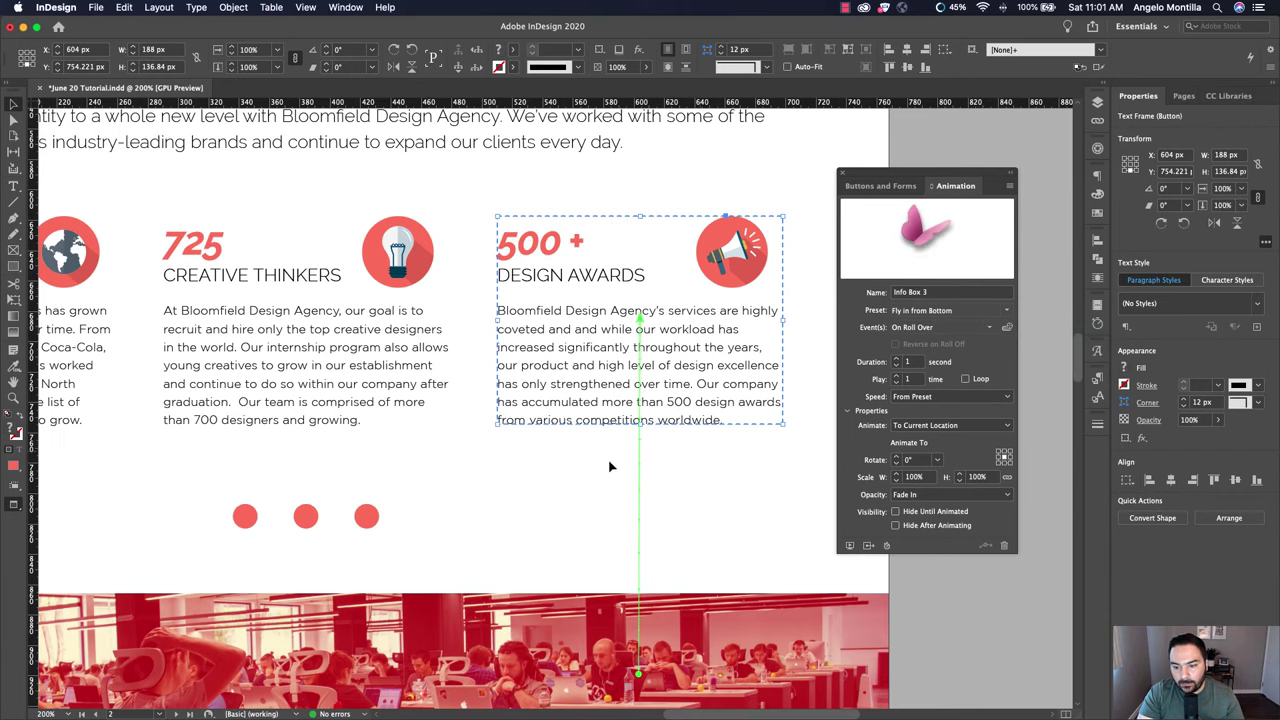
left_click(453, 475)
Preview the page's interactivity and test the rollovers of the three circle buttons and their info boxes.
scroll(571, 457, "left", 5)
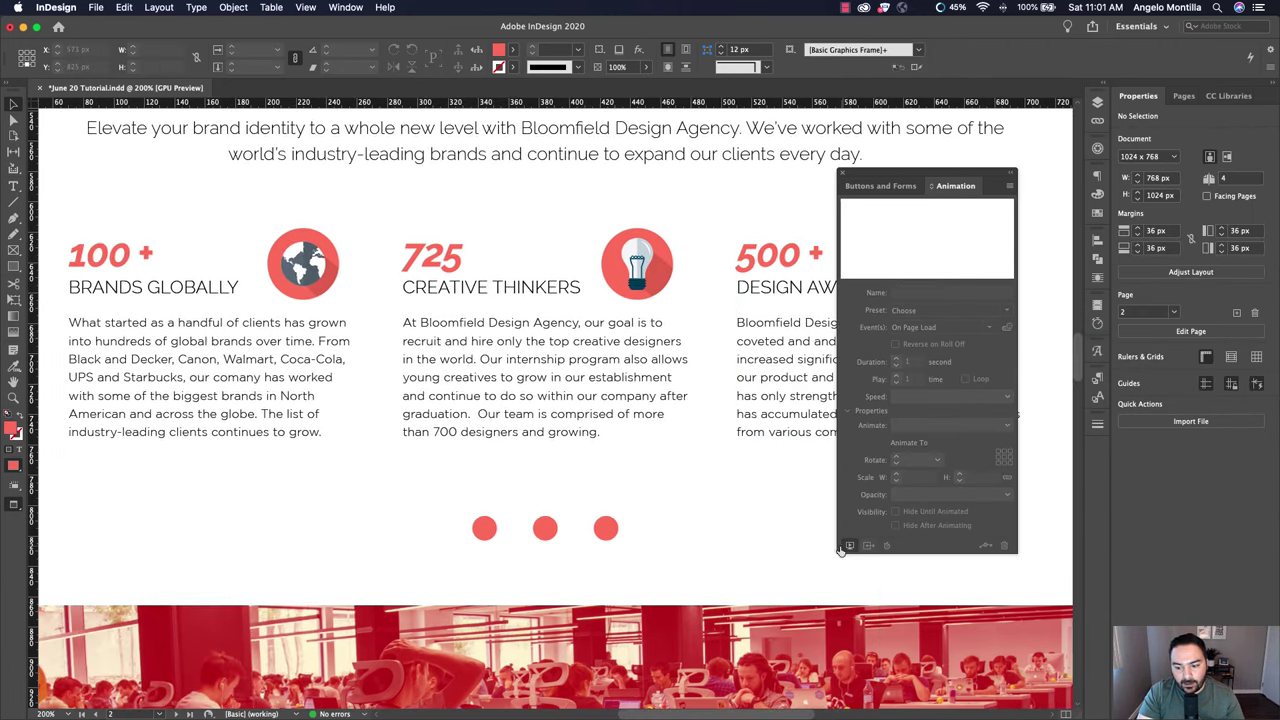
left_click(848, 547)
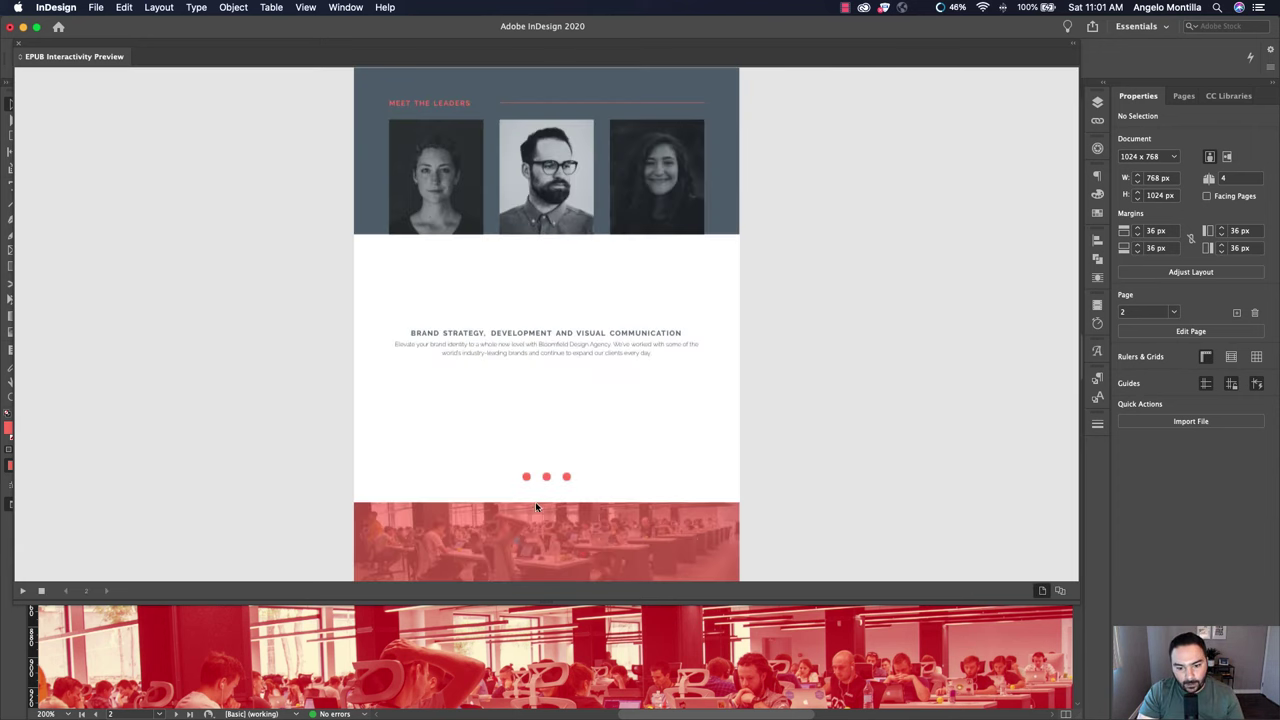
left_click(528, 480)
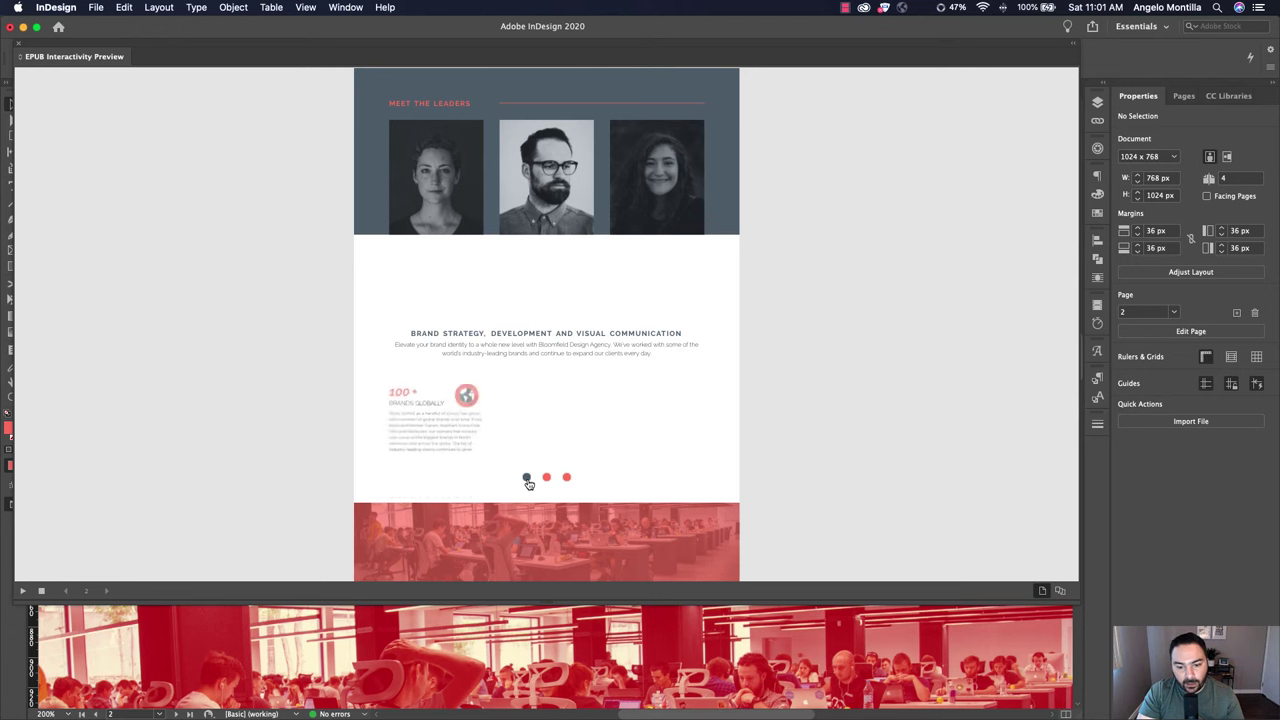
left_click(546, 478)
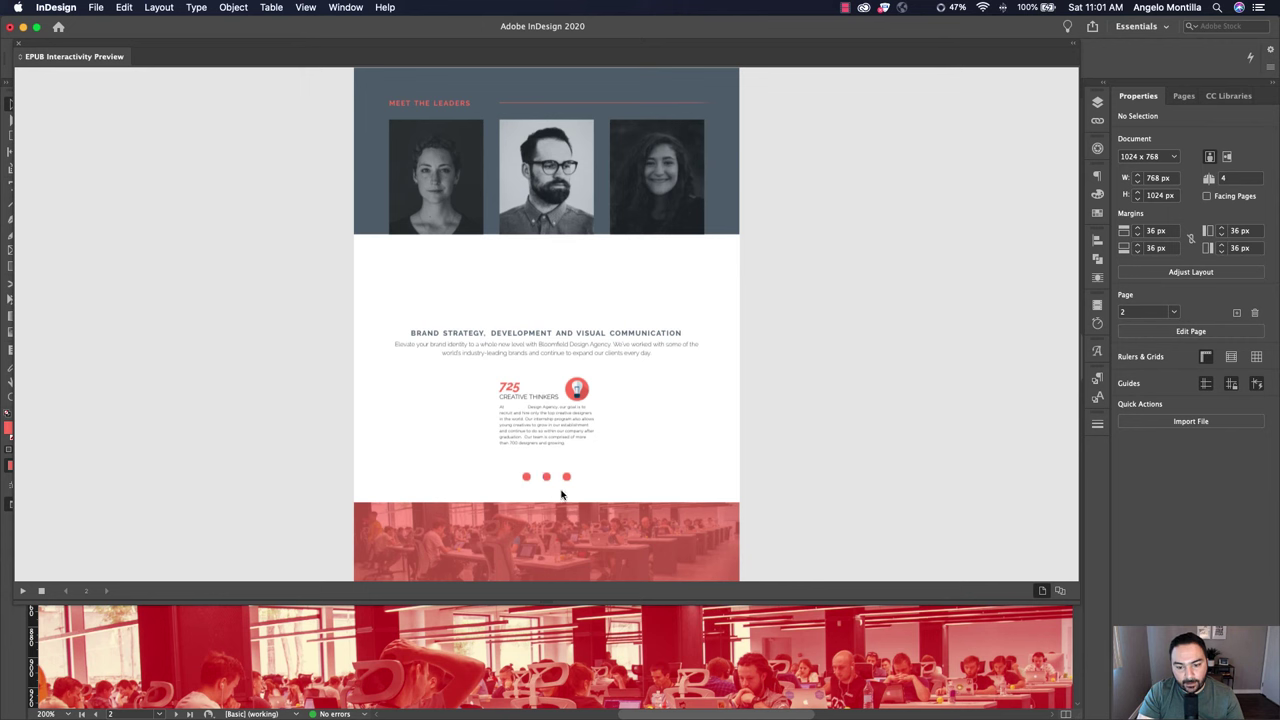
left_click(566, 479)
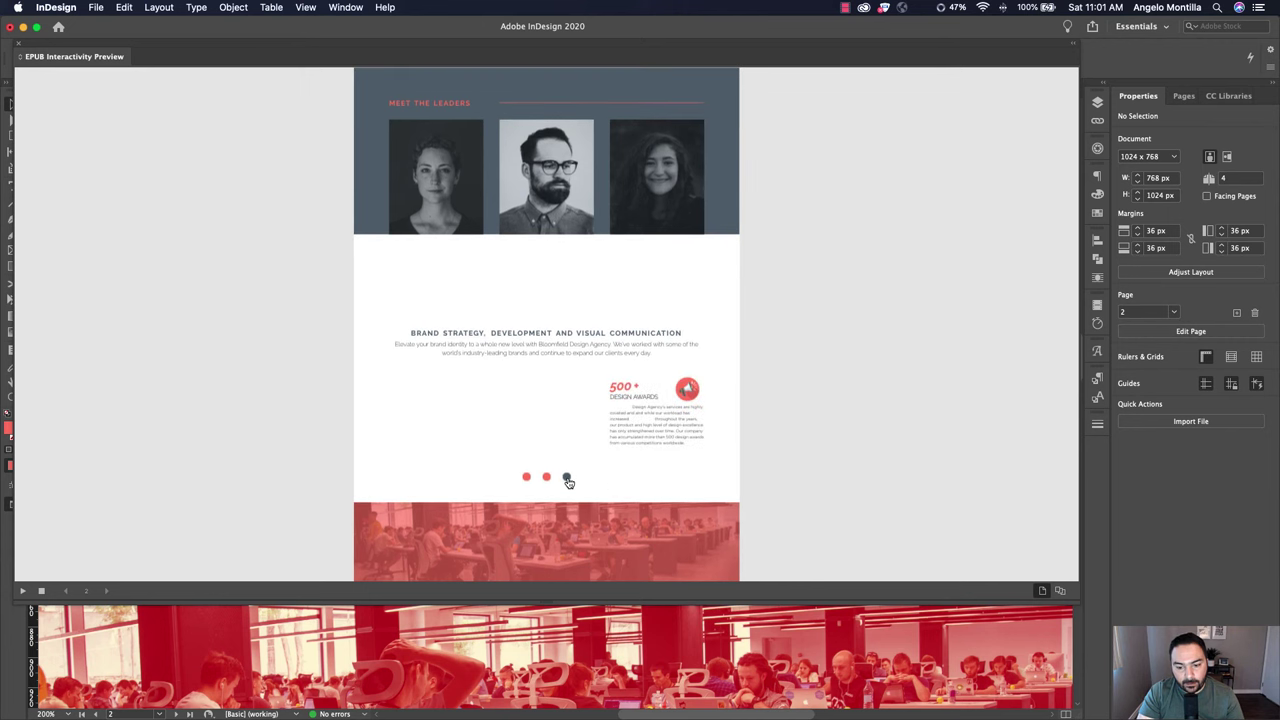
left_click(547, 479)
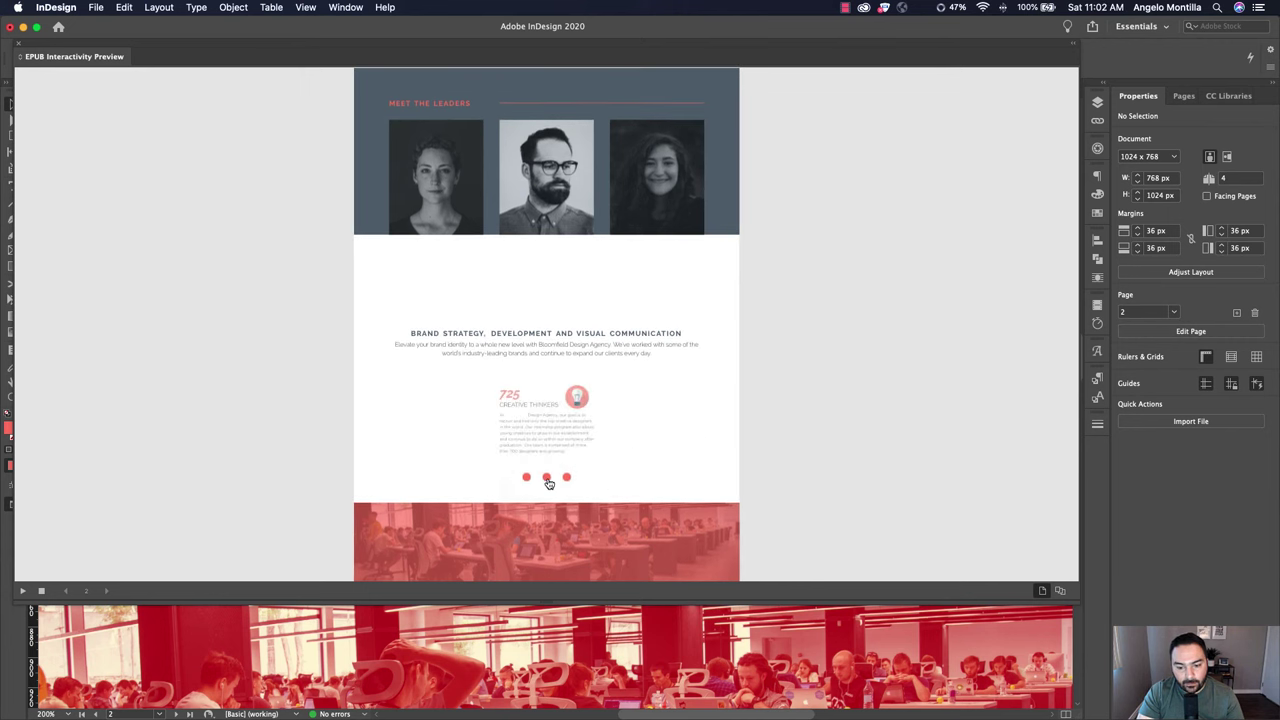
Test the circle buttons and the outer two leader portraits' rollovers in the interactivity preview, and close the preview.
left_click(526, 477)
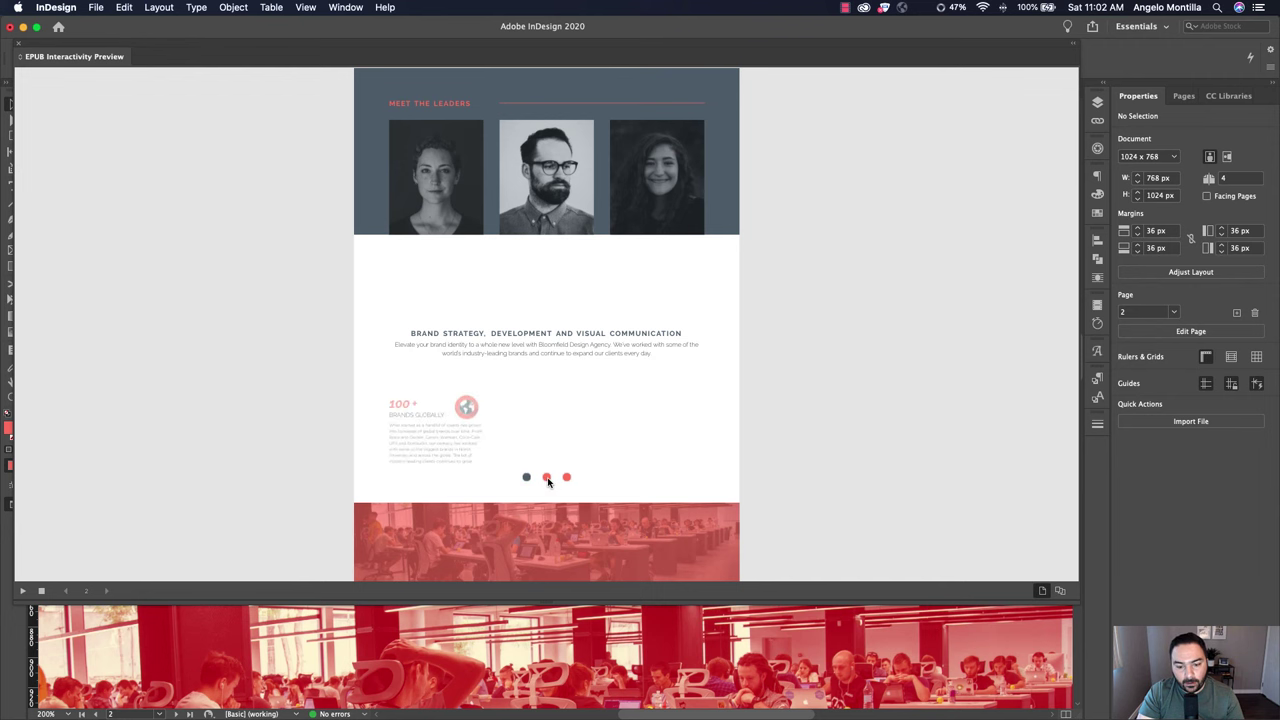
mouse_move(642, 218)
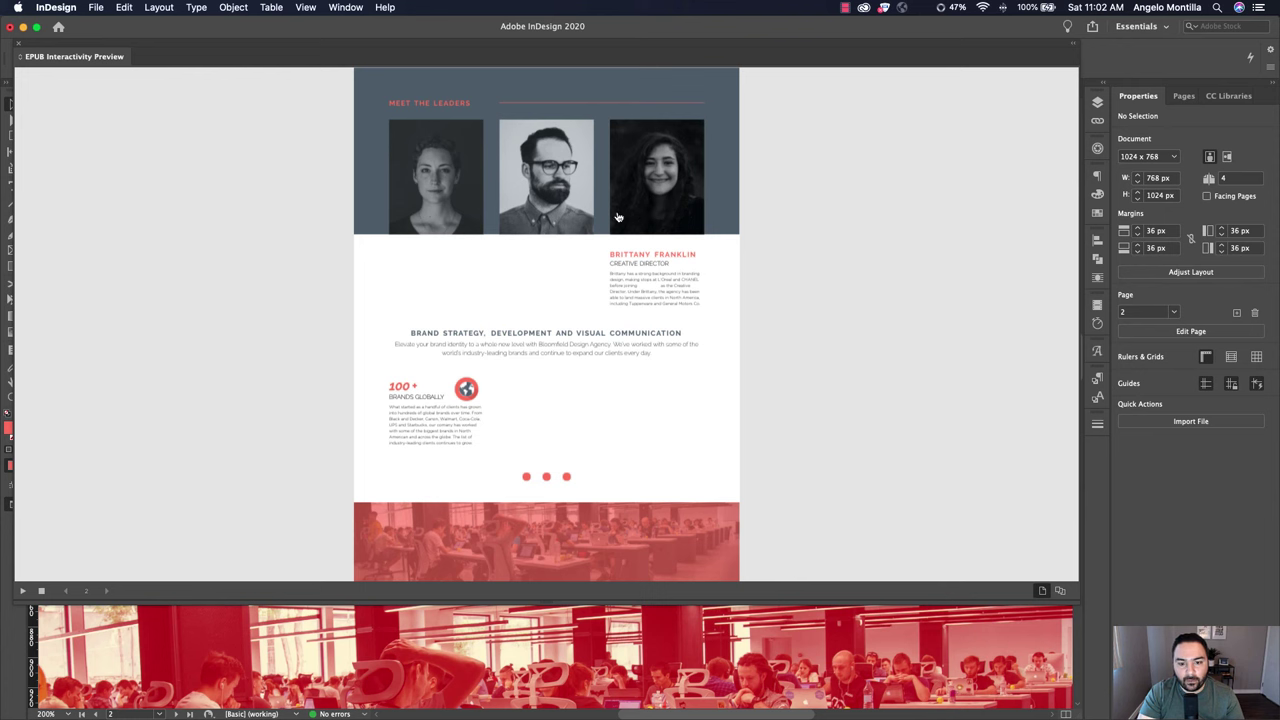
mouse_move(433, 200)
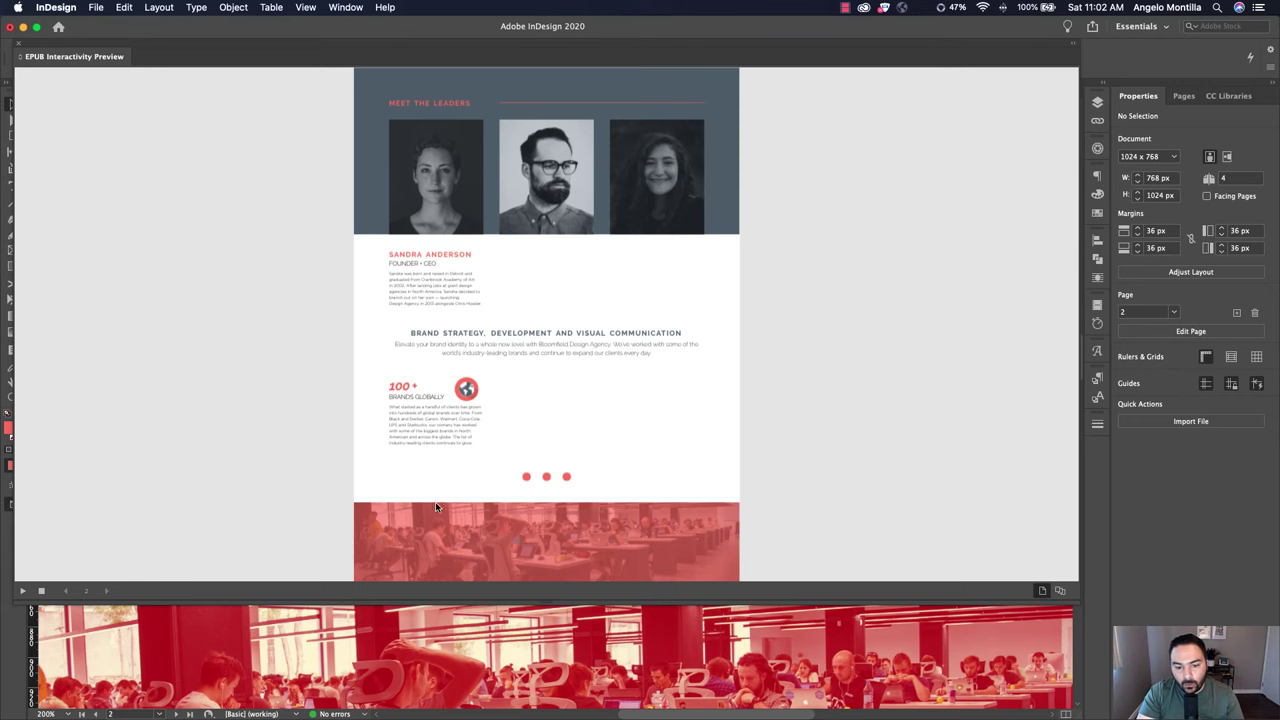
left_click(19, 48)
Publish the document online and test the portrait and circle button rollovers on the published page in Safari.
left_click(1092, 32)
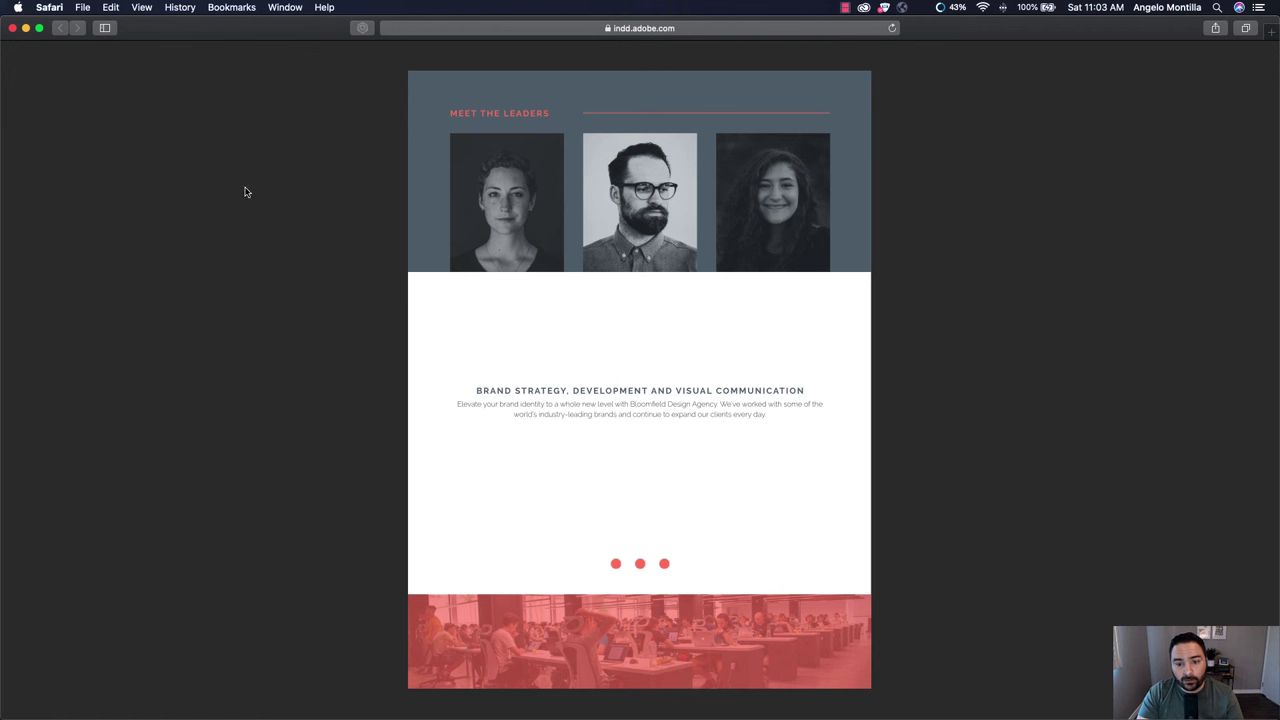
mouse_move(484, 207)
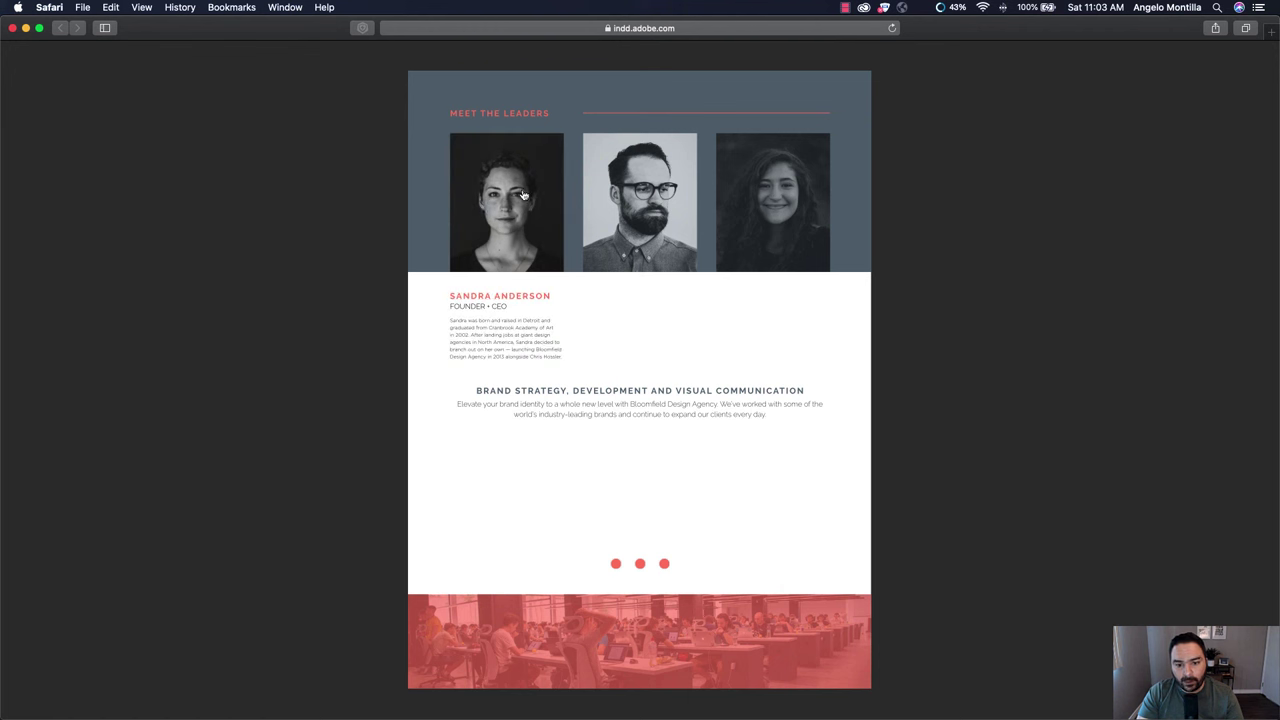
mouse_move(617, 205)
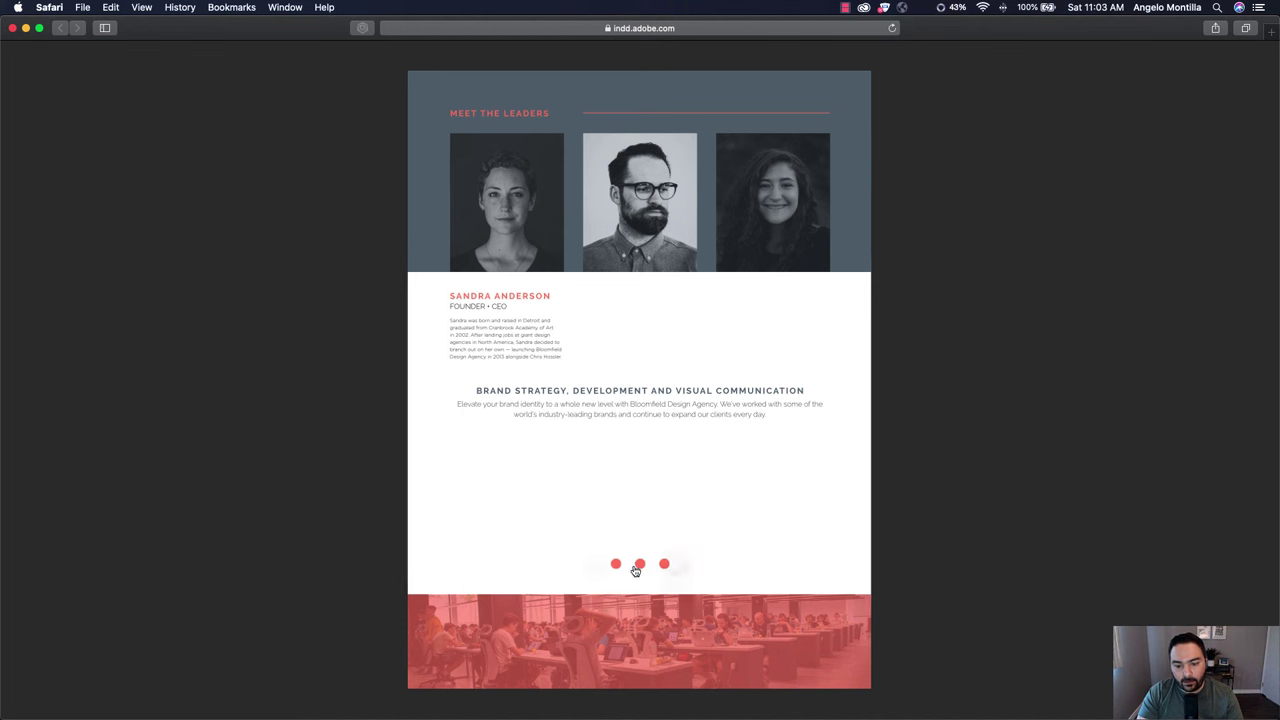
mouse_move(652, 568)
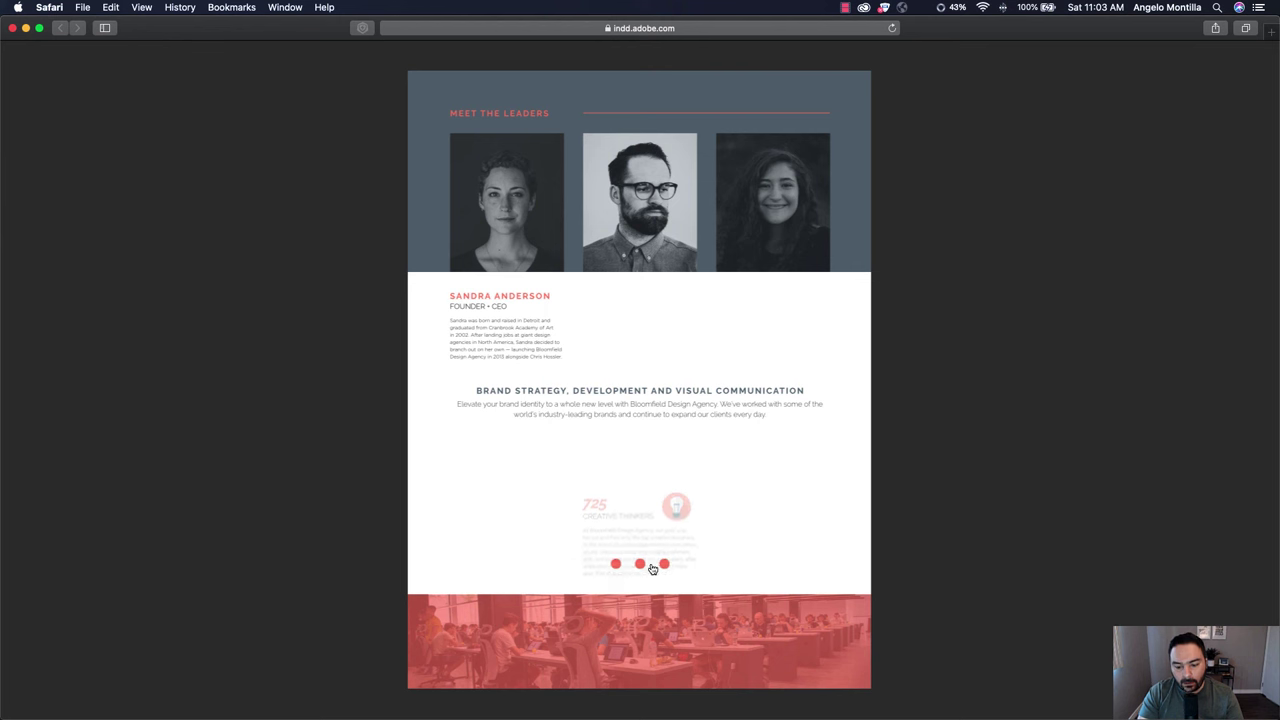